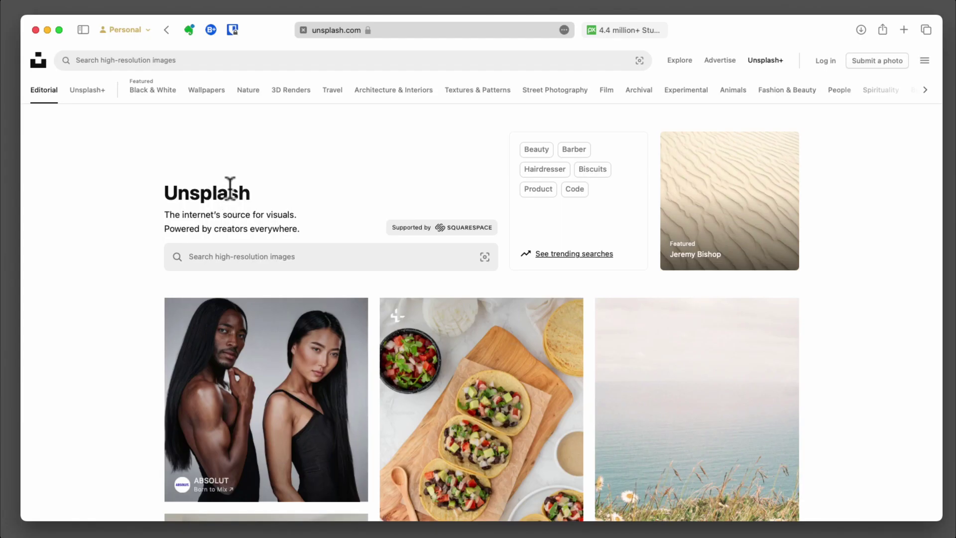
# - Search Unsplash for 'macchu pichu' photos using the search suggestion
pyautogui.click(628, 29)
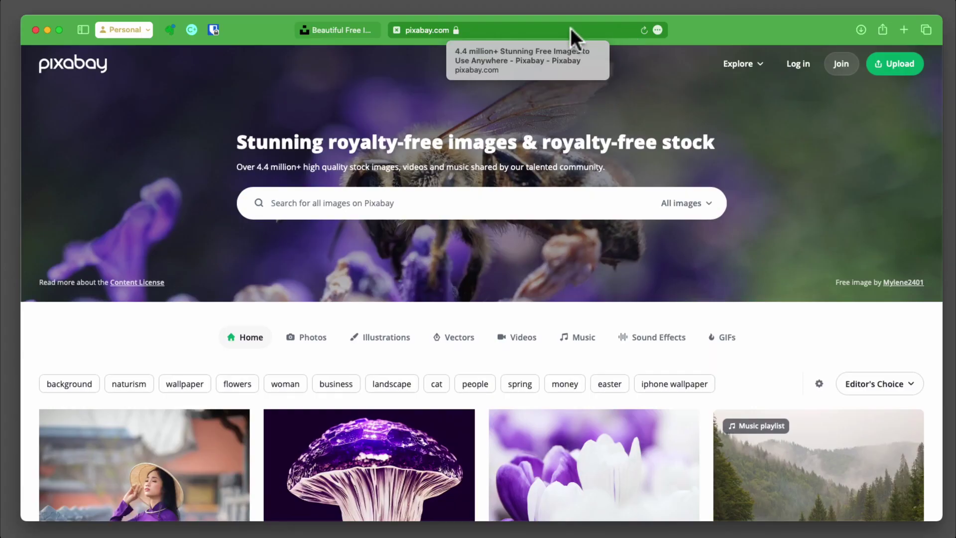
pyautogui.click(363, 31)
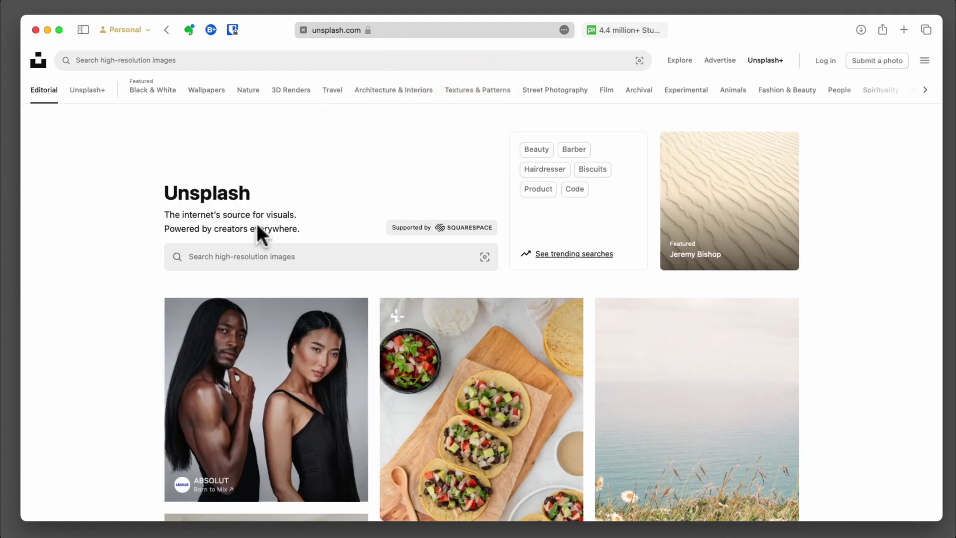
pyautogui.click(254, 250)
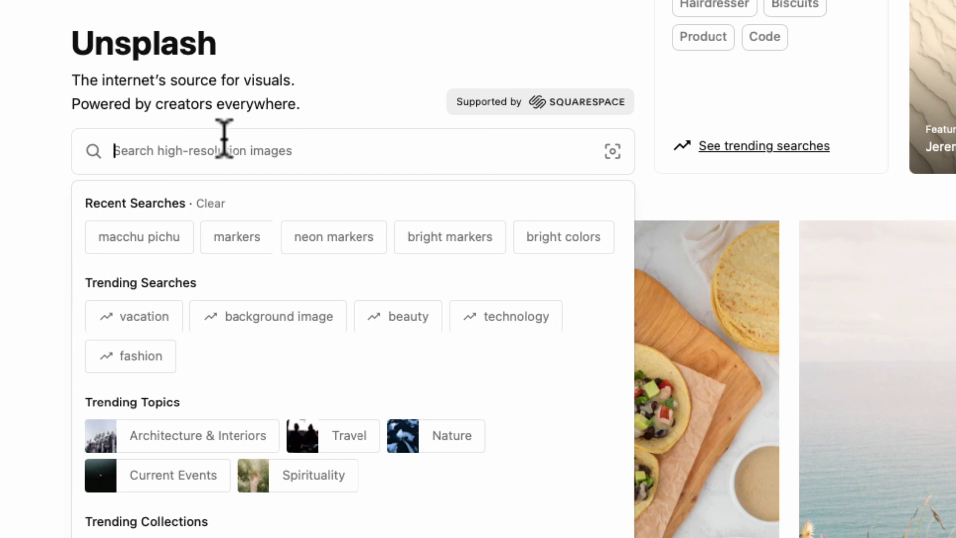
pyautogui.write('macchu')
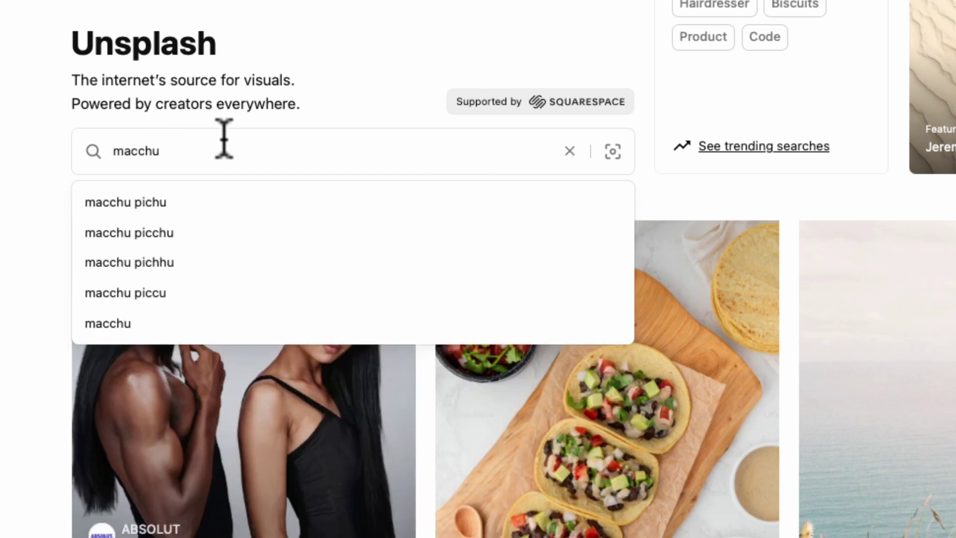
pyautogui.click(156, 205)
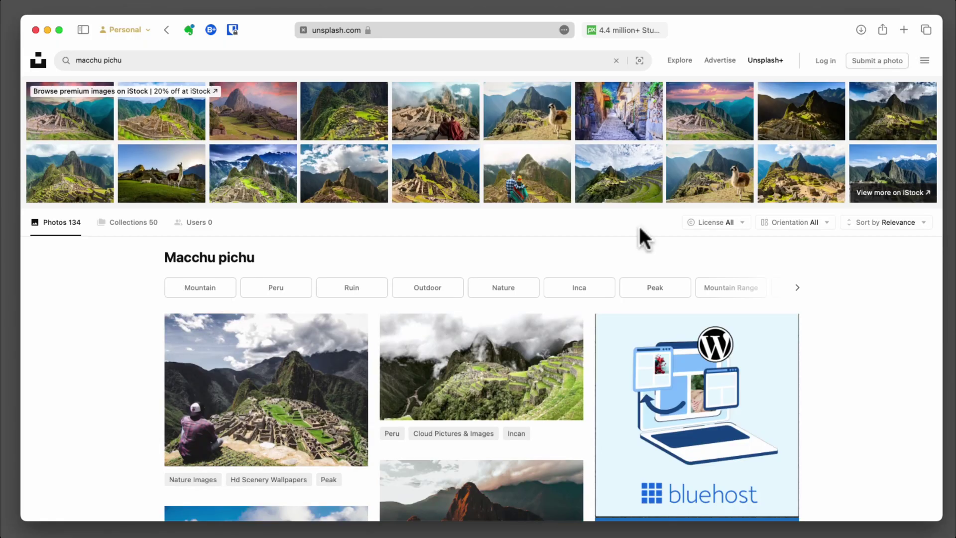
# - Filter the results to Free license and Landscape orientation, then scroll through them
pyautogui.click(703, 223)
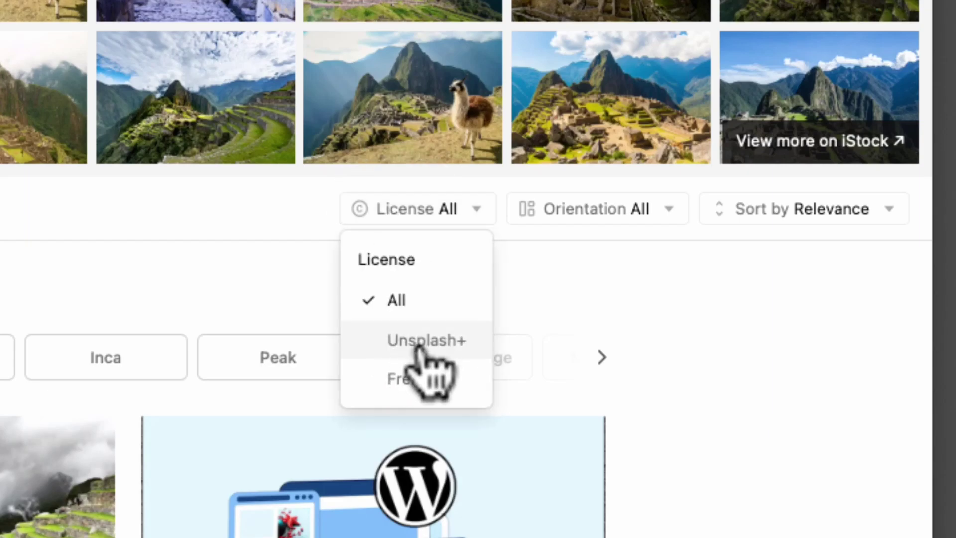
pyautogui.click(416, 381)
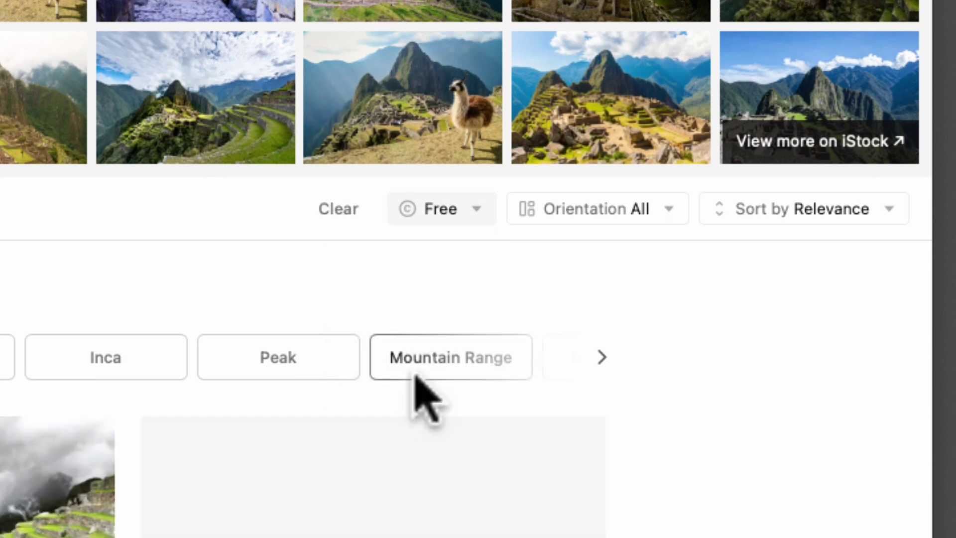
pyautogui.click(578, 219)
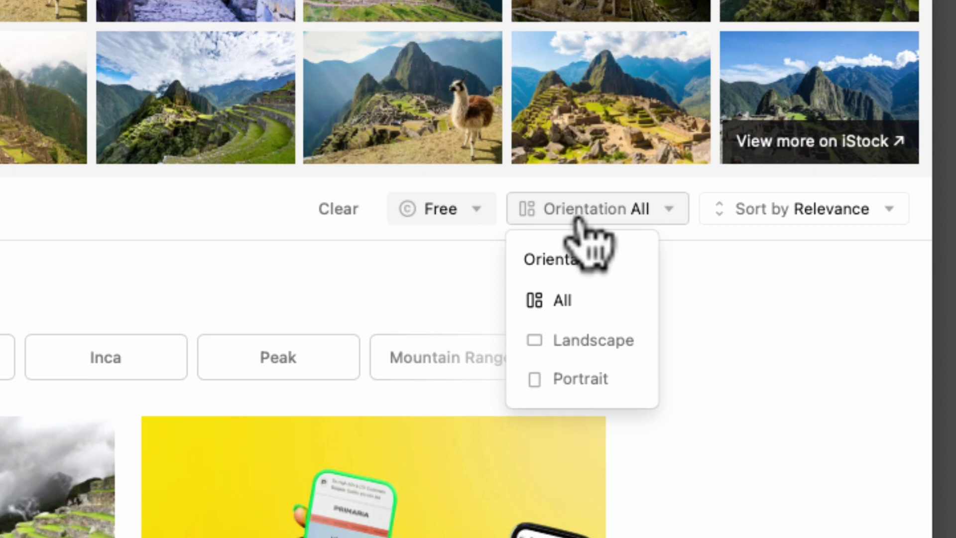
pyautogui.click(568, 340)
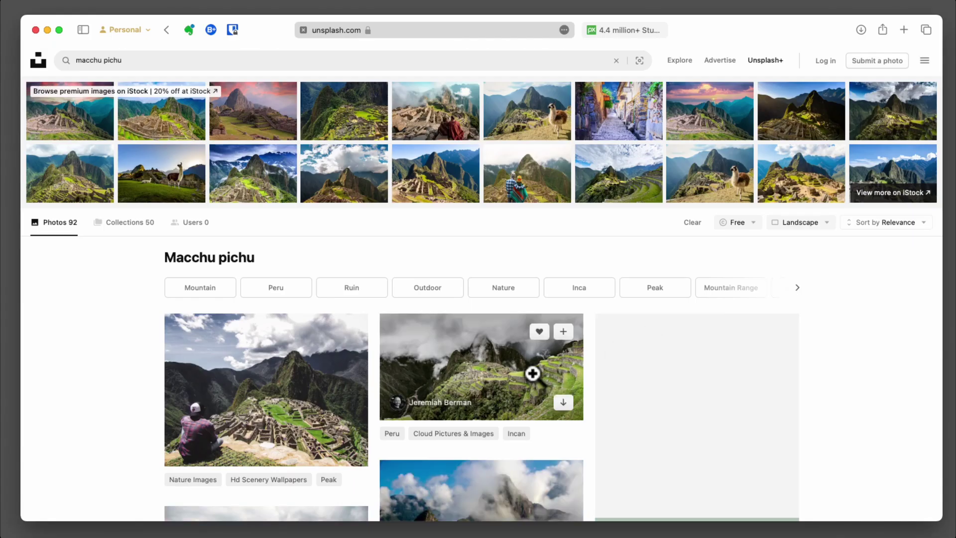
pyautogui.scroll(-15, 532, 374)
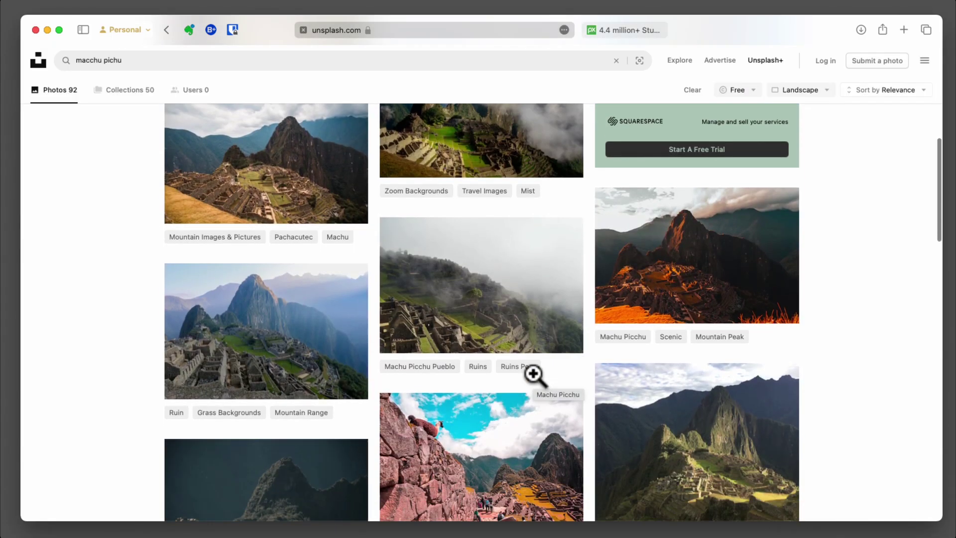
pyautogui.scroll(-3, 532, 373)
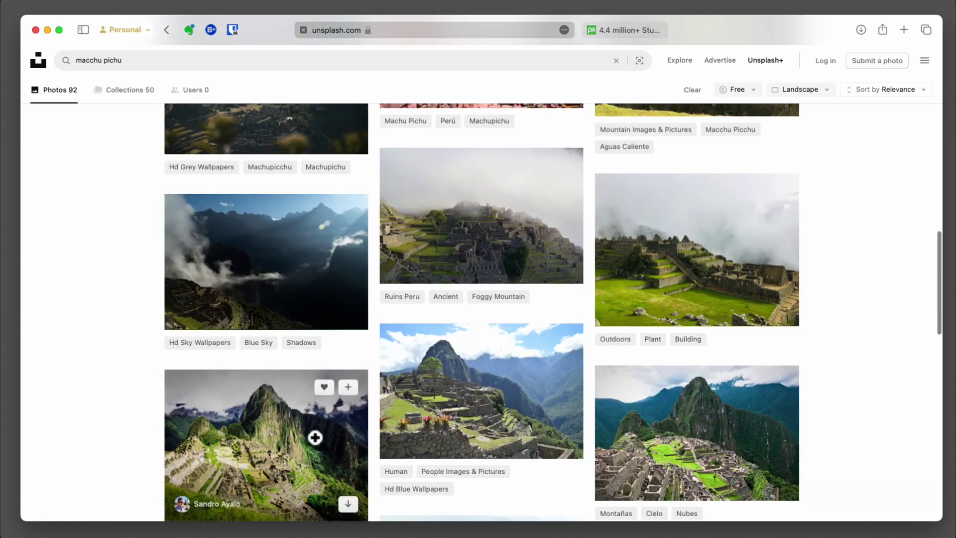
# - Download the lush green Machu Picchu photo at Medium (1920 x 1440) size
pyautogui.click(313, 445)
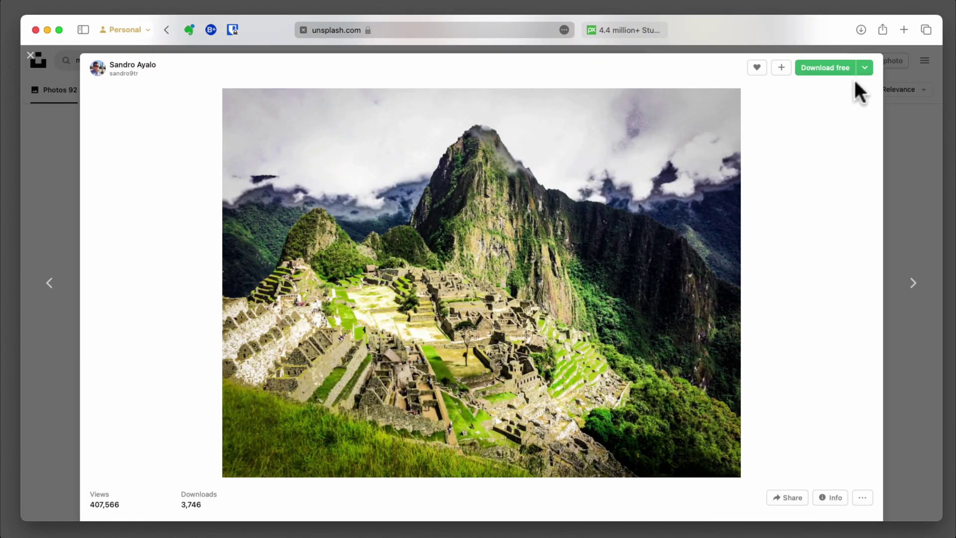
pyautogui.click(864, 68)
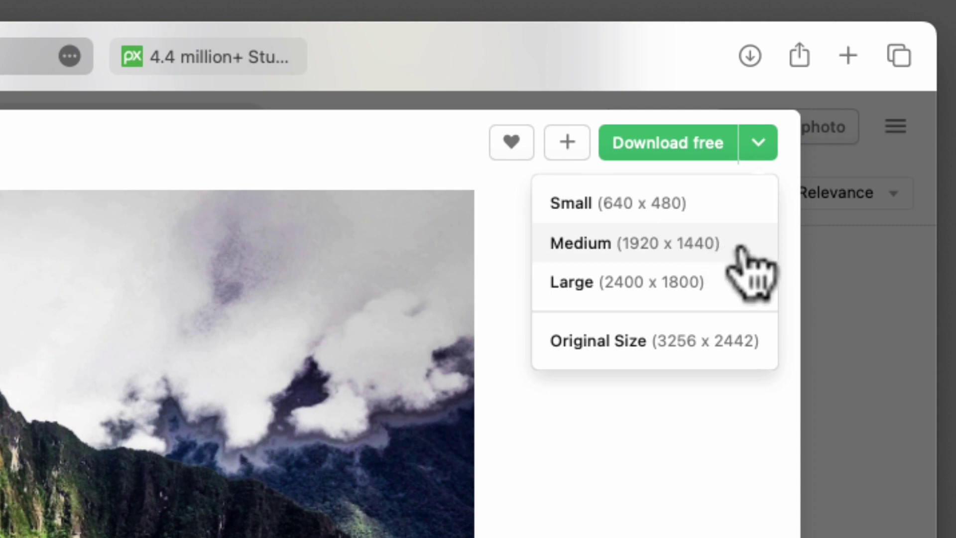
pyautogui.click(679, 243)
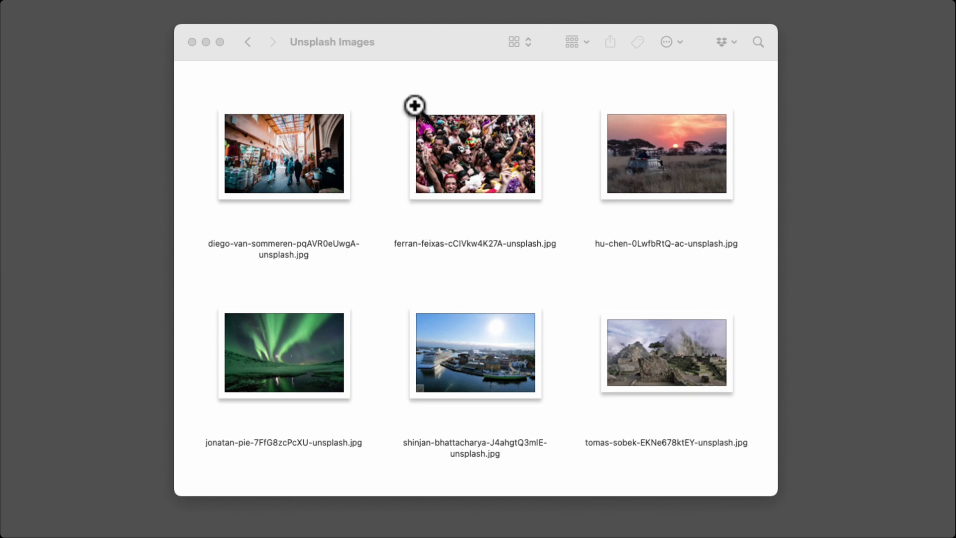
# - Review the six JPGs in the Unsplash Images folder, then return to Keynote
pyautogui.press('Escape')
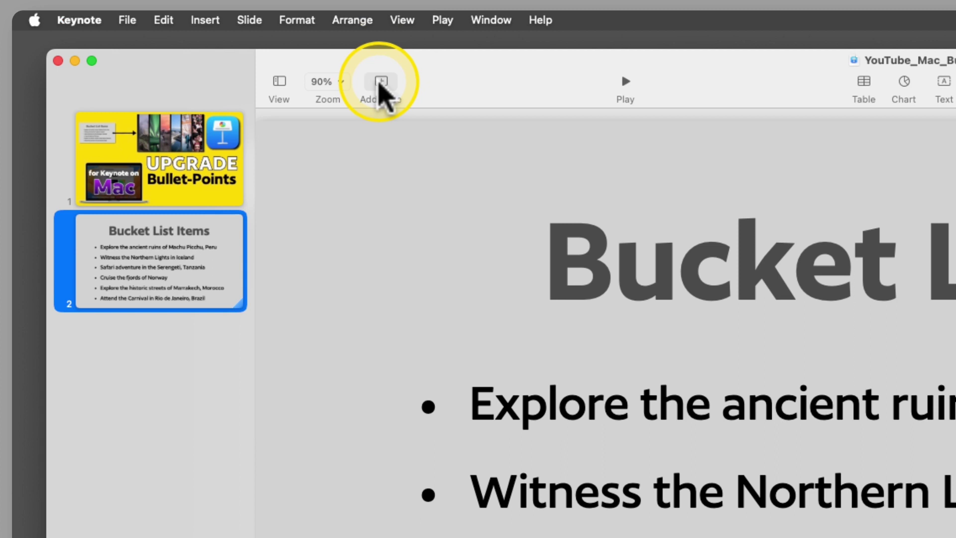
# - Add a new Blank slide after the Bucket List Items slide
pyautogui.click(219, 54)
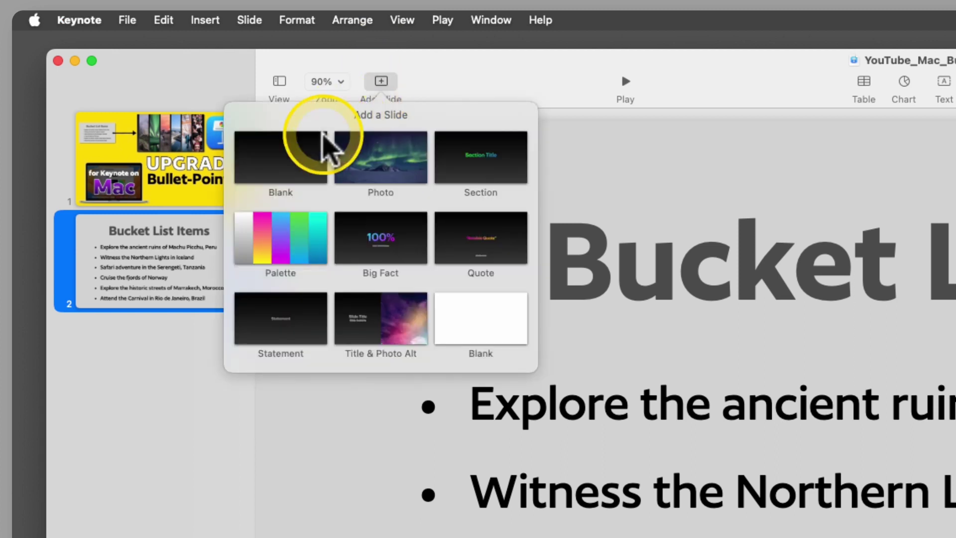
pyautogui.click(277, 158)
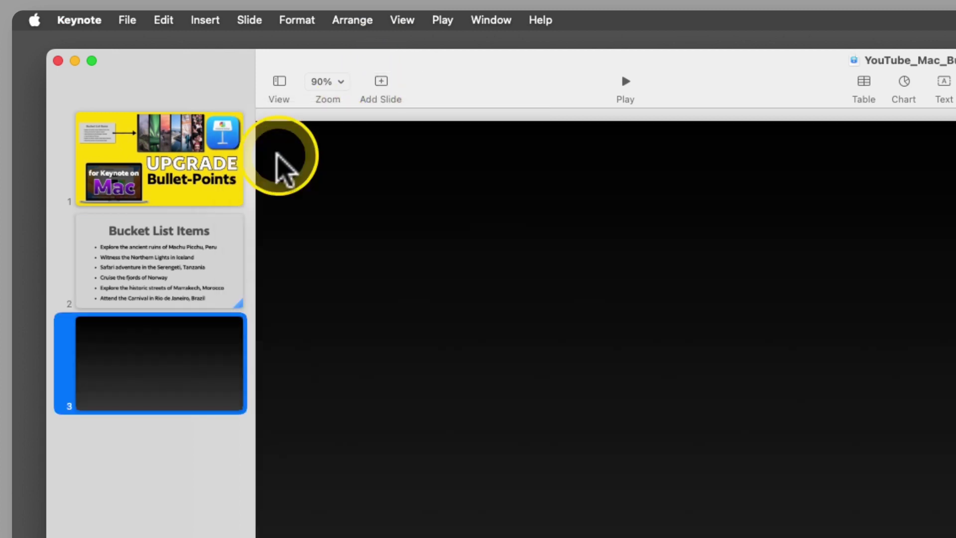
pyautogui.click(250, 19)
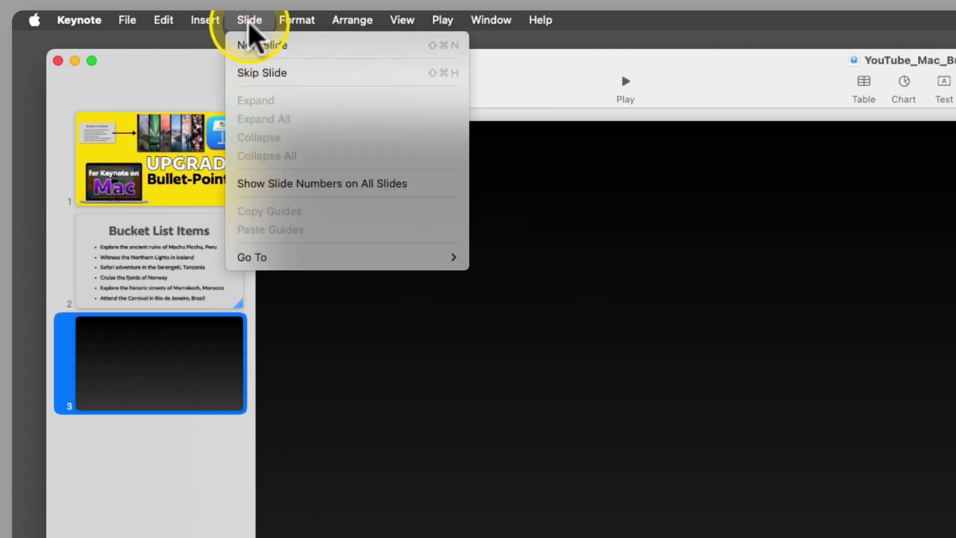
pyautogui.click(250, 21)
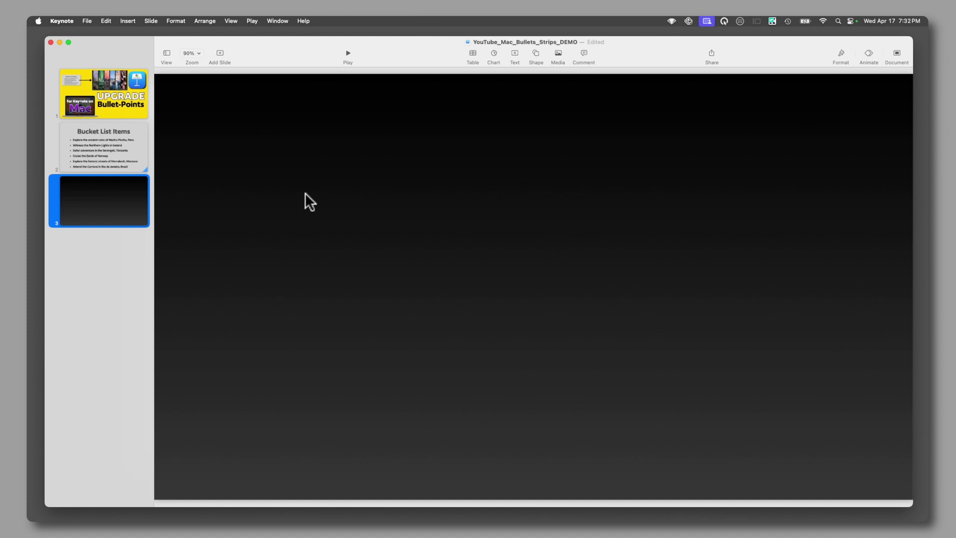
# - Show the slide's Format settings and zoom to fit the whole slide
pyautogui.click(841, 54)
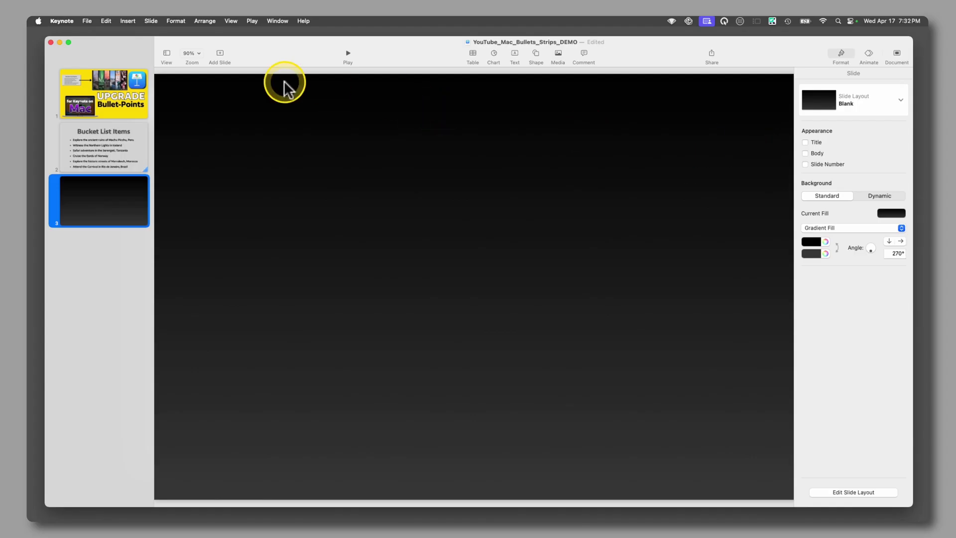
pyautogui.click(196, 56)
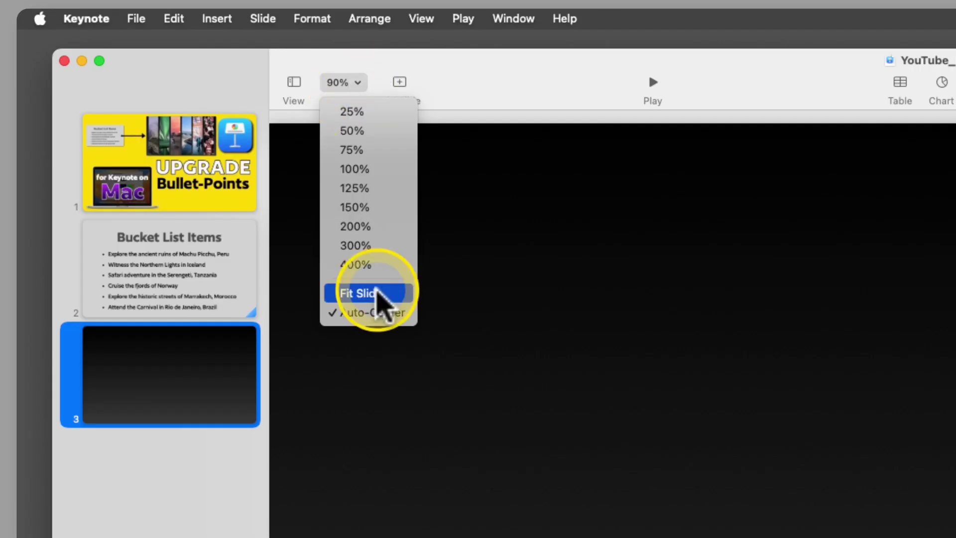
pyautogui.click(208, 158)
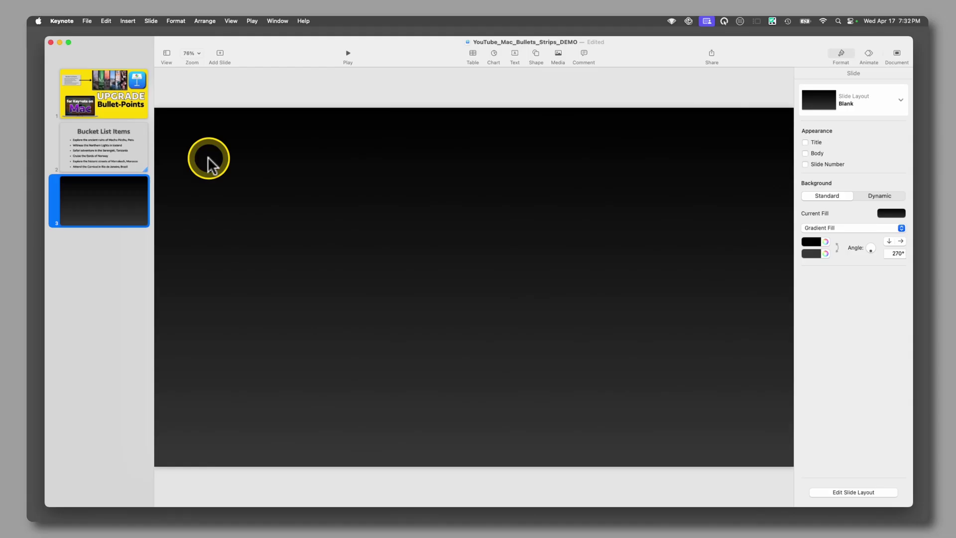
# - Insert a one-row table on slide 3 and widen it from 4 to 6 columns
pyautogui.click(473, 52)
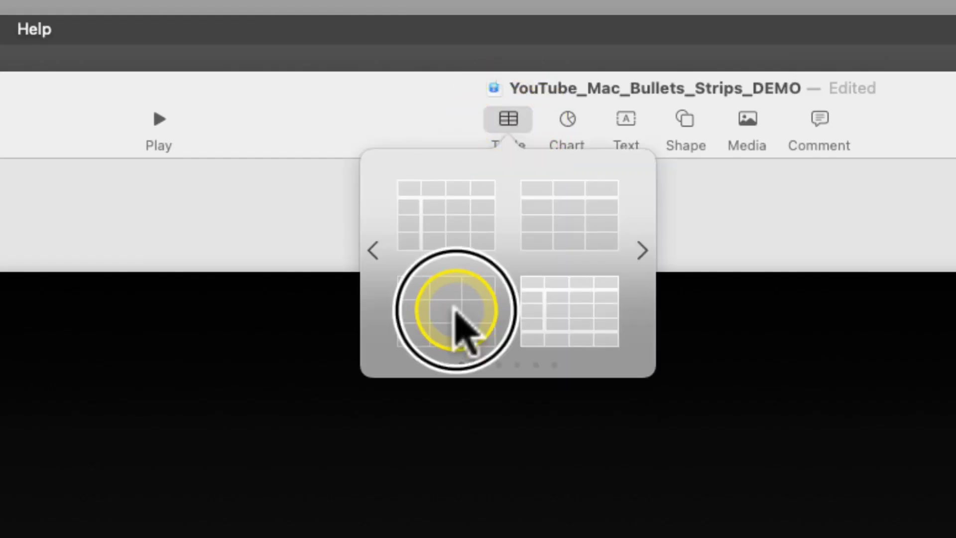
pyautogui.click(455, 313)
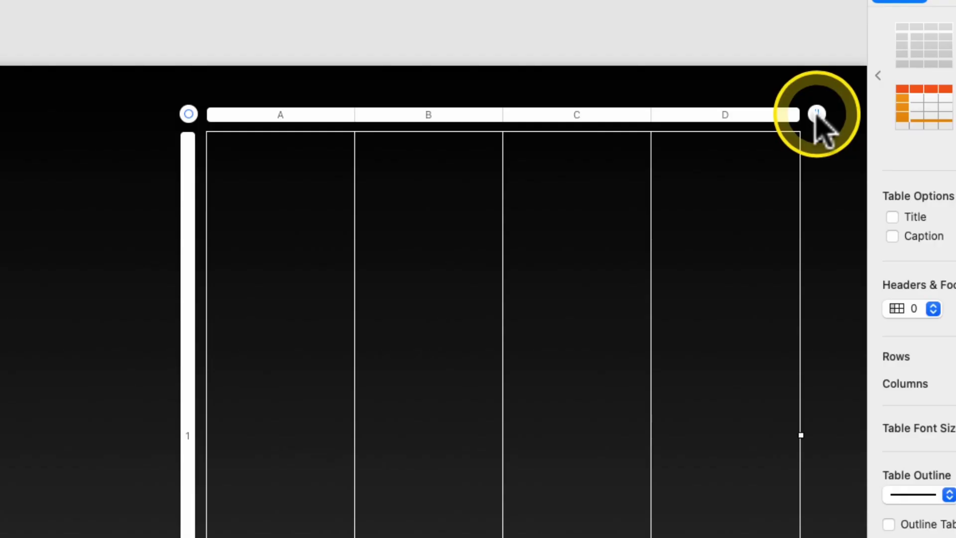
pyautogui.click(769, 131)
pyautogui.click(818, 111)
pyautogui.click(818, 109)
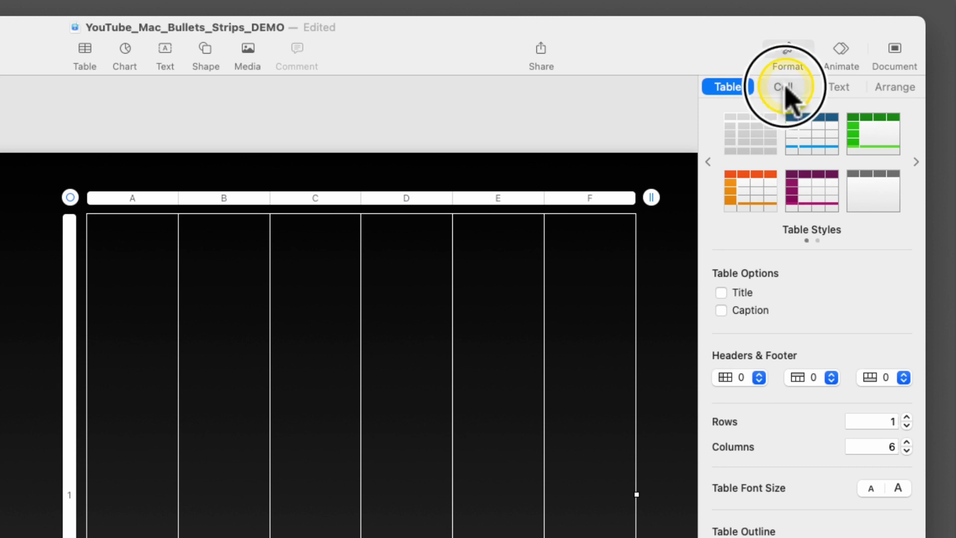
# - In the Cell inspector, give the cells' left borders a 10 pt width
pyautogui.click(784, 87)
pyautogui.click(726, 319)
pyautogui.click(875, 344)
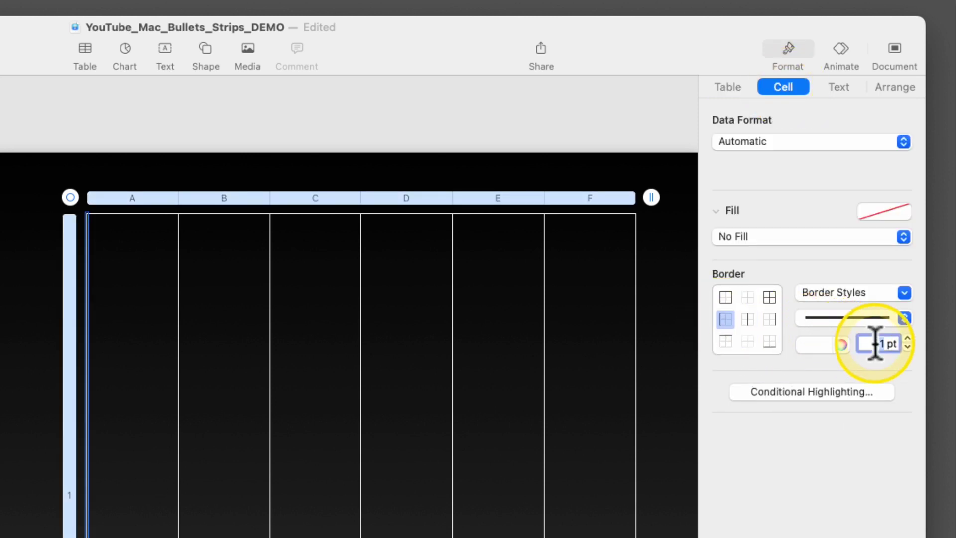
pyautogui.write('10')
pyautogui.press('Return')
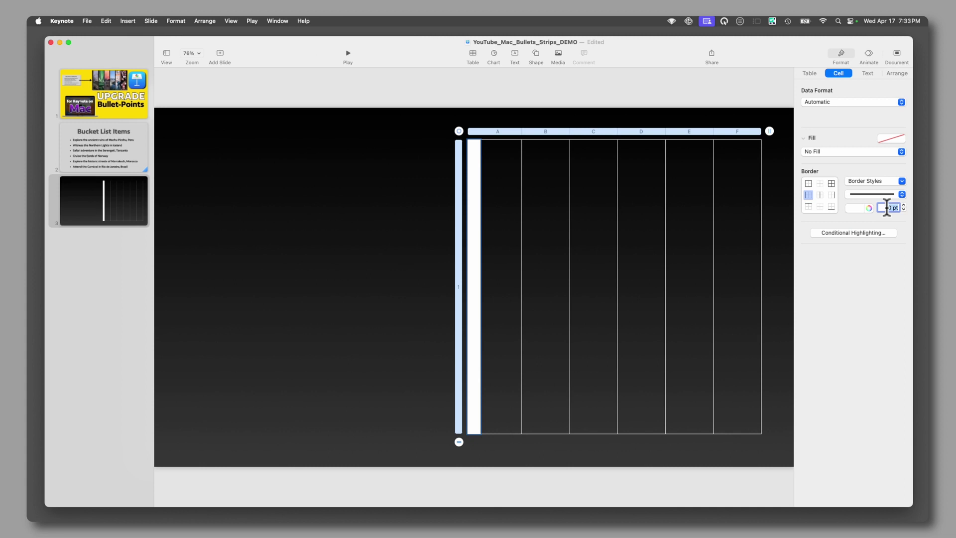
# - Set the inner column borders and the table's right edge to 40 pt
pyautogui.click(820, 194)
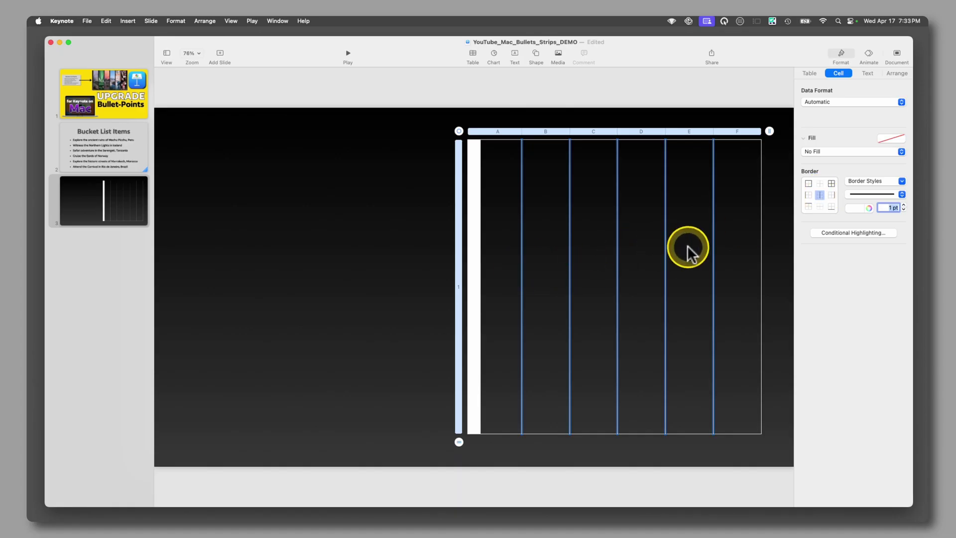
pyautogui.click(881, 207)
pyautogui.write('40')
pyautogui.press('Return')
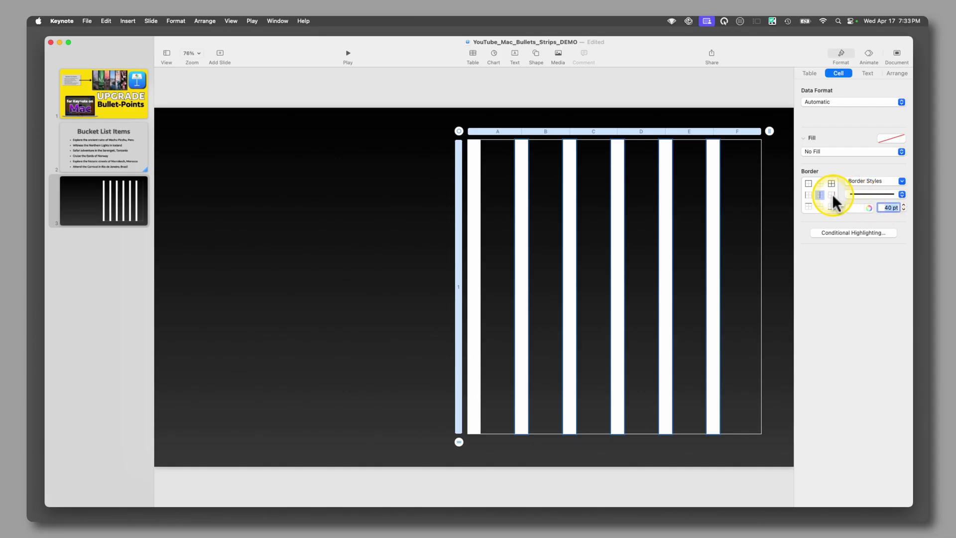
pyautogui.click(769, 319)
pyautogui.write('40')
pyautogui.press('Return')
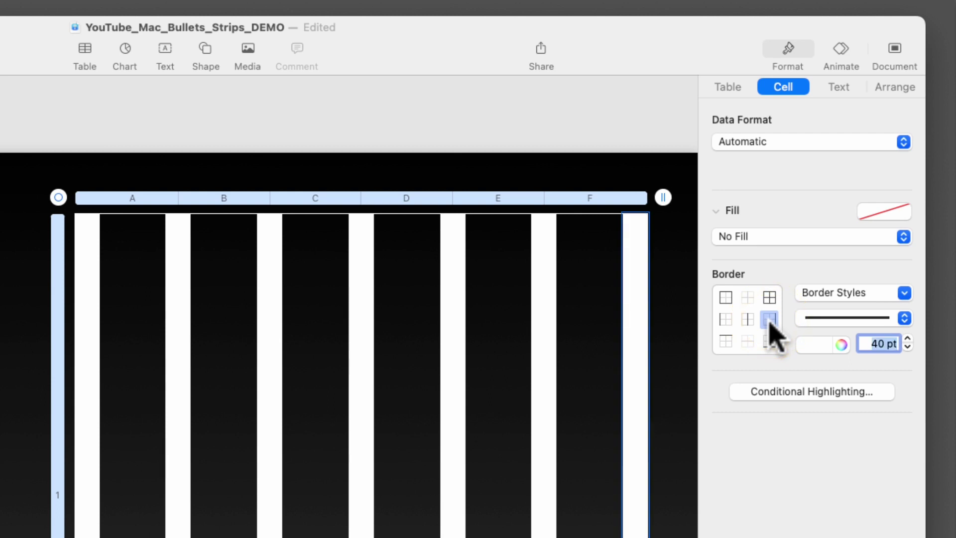
# - Move the table so it aligns with the slide's top-left corner
pyautogui.moveTo(58, 197); pyautogui.dragTo(0, 156)
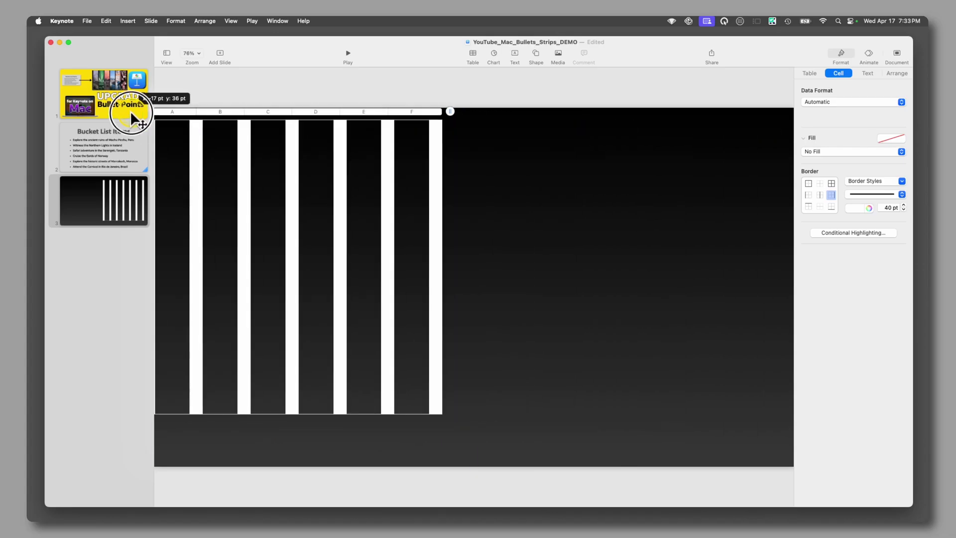
pyautogui.moveTo(134, 114)
pyautogui.mouseDown()
pyautogui.moveTo(157, 110)
pyautogui.moveTo(143, 102)
pyautogui.mouseUp()
pyautogui.moveTo(258, 178); pyautogui.dragTo(254, 178)
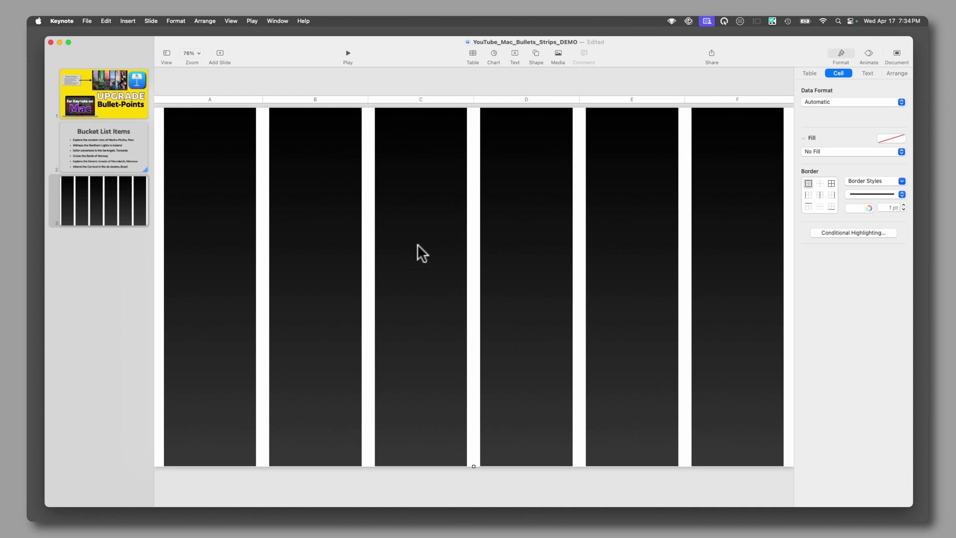
# - Lock the strip table via ⌘L and Arrange > Lock, confirming it no longer moves
pyautogui.click(417, 245)
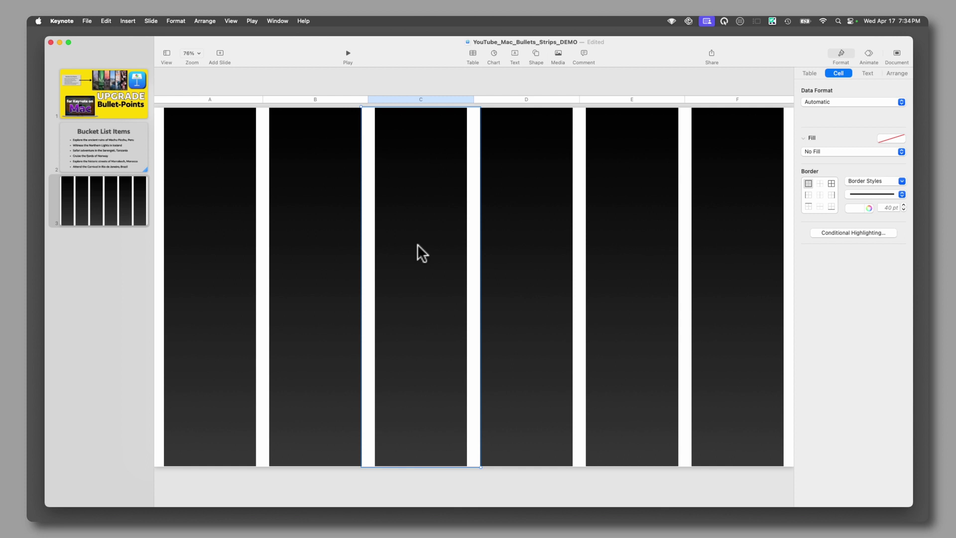
pyautogui.press('super+l')
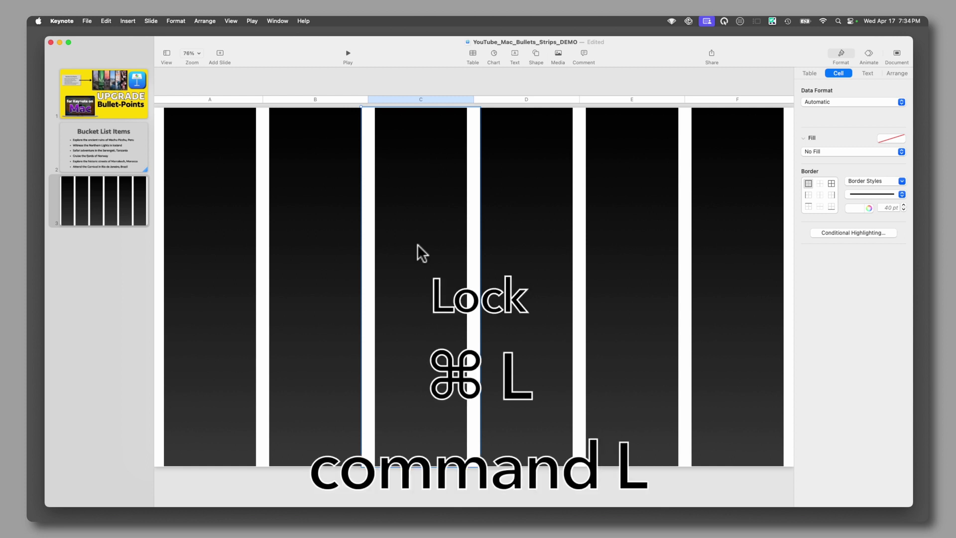
pyautogui.moveTo(417, 244); pyautogui.dragTo(247, 154)
pyautogui.click(204, 21)
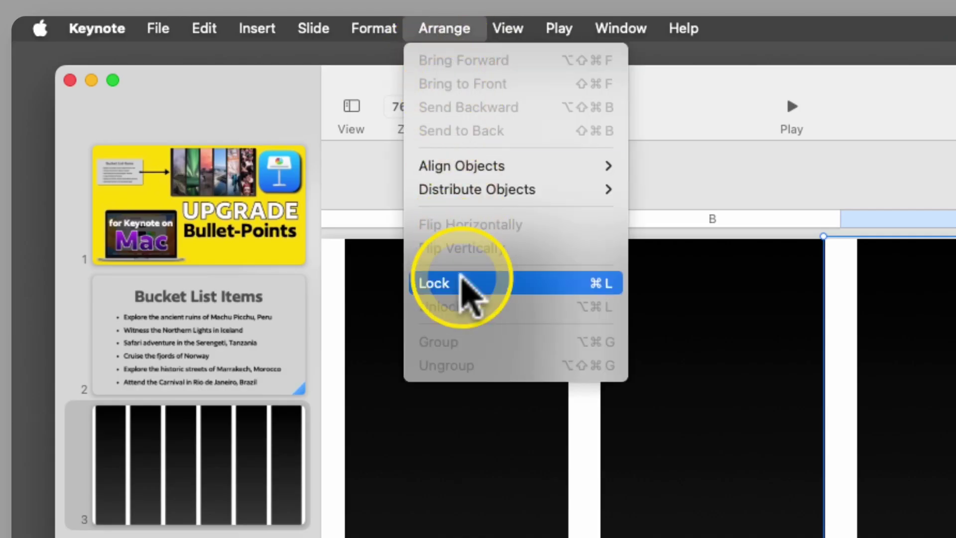
pyautogui.click(460, 283)
pyautogui.moveTo(468, 114)
pyautogui.mouseDown()
pyautogui.moveTo(474, 137)
pyautogui.moveTo(474, 109)
pyautogui.mouseUp()
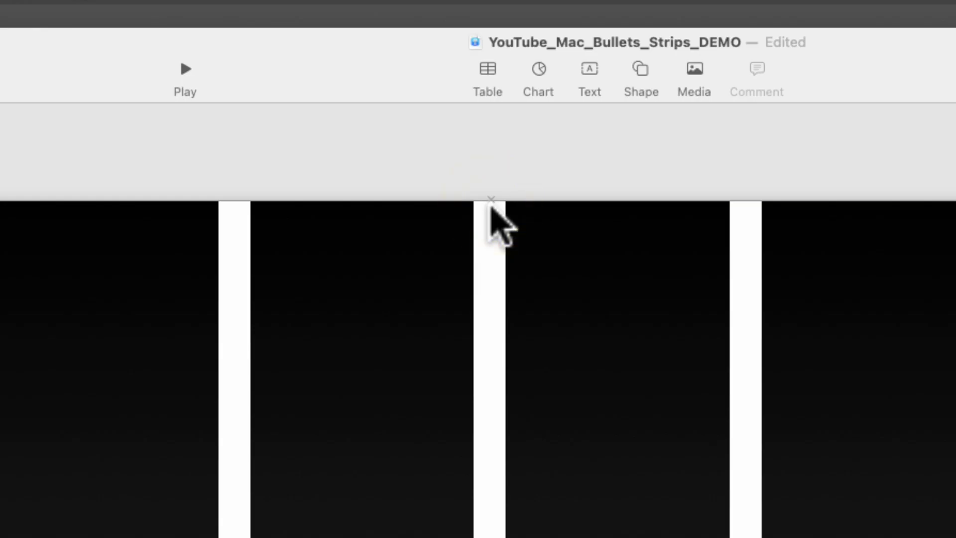
# - Add a yellow square and move it to the slide's top-left corner
pyautogui.click(536, 56)
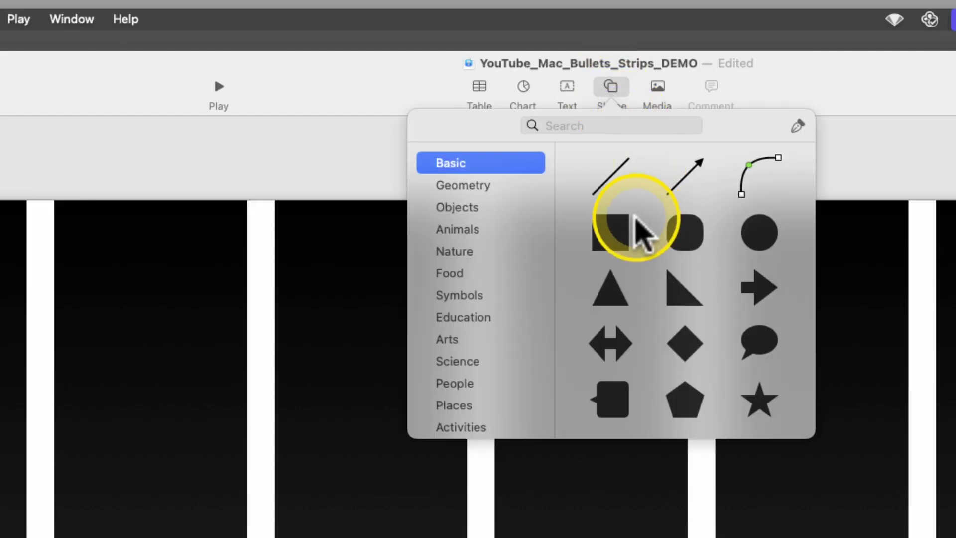
pyautogui.click(633, 222)
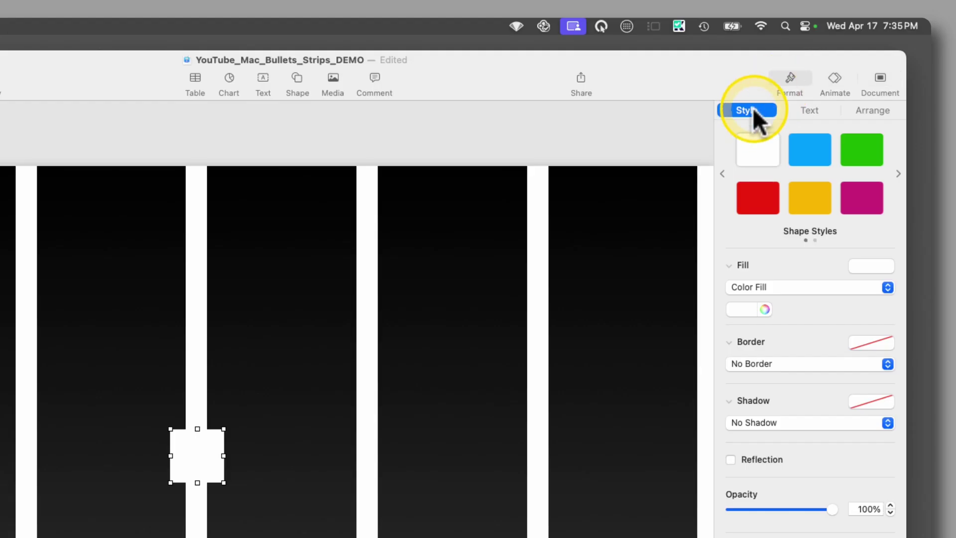
pyautogui.click(811, 199)
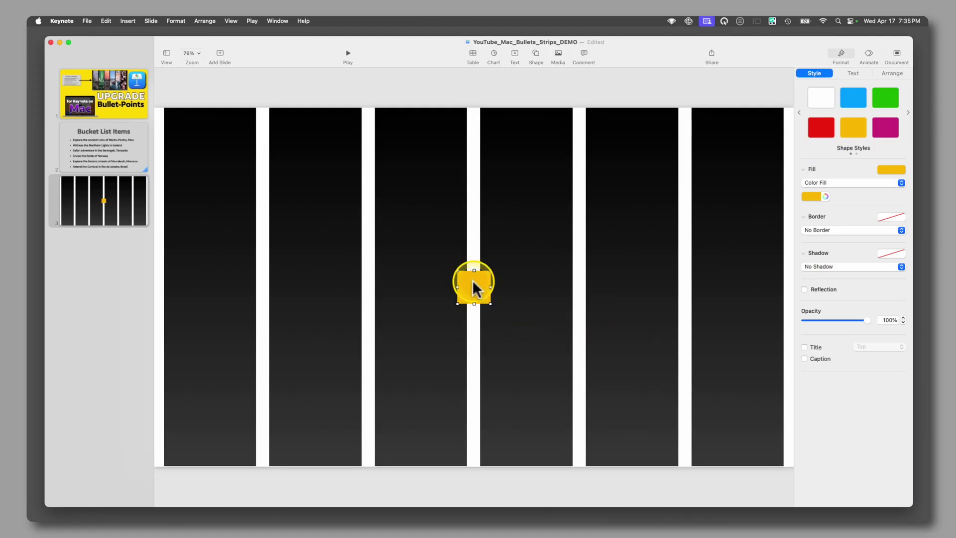
pyautogui.moveTo(473, 282); pyautogui.dragTo(178, 119)
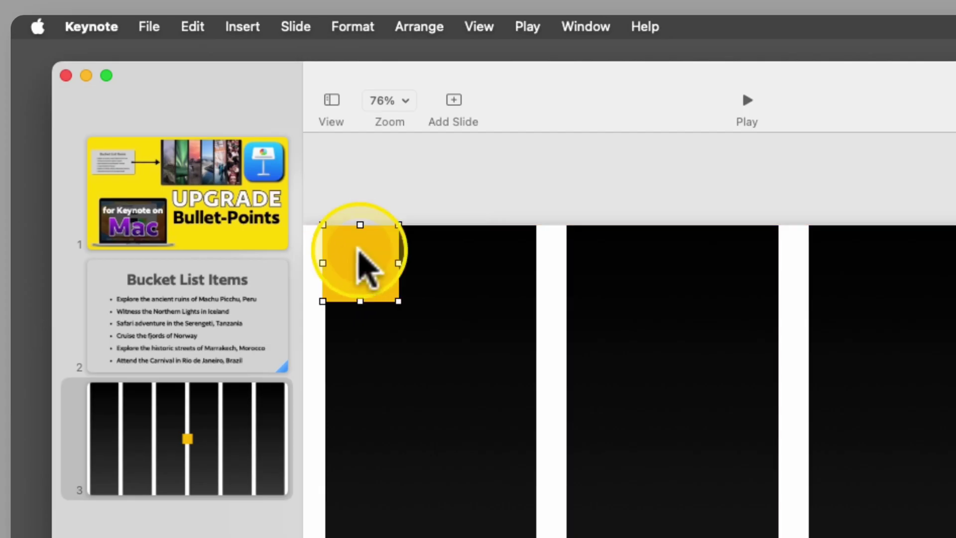
# - Resize the yellow square to the first column's width and full slide height
pyautogui.moveTo(399, 263); pyautogui.dragTo(539, 264)
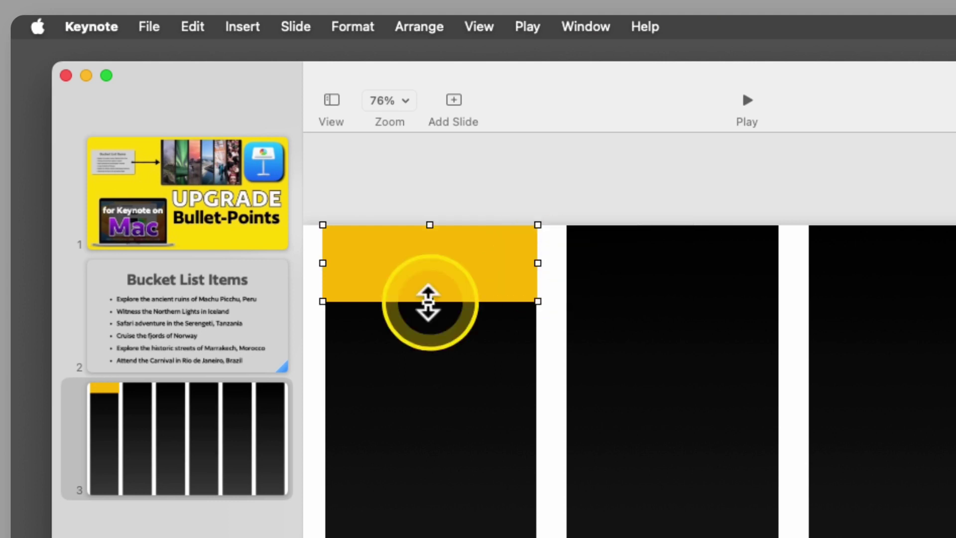
pyautogui.moveTo(430, 301); pyautogui.dragTo(448, 537)
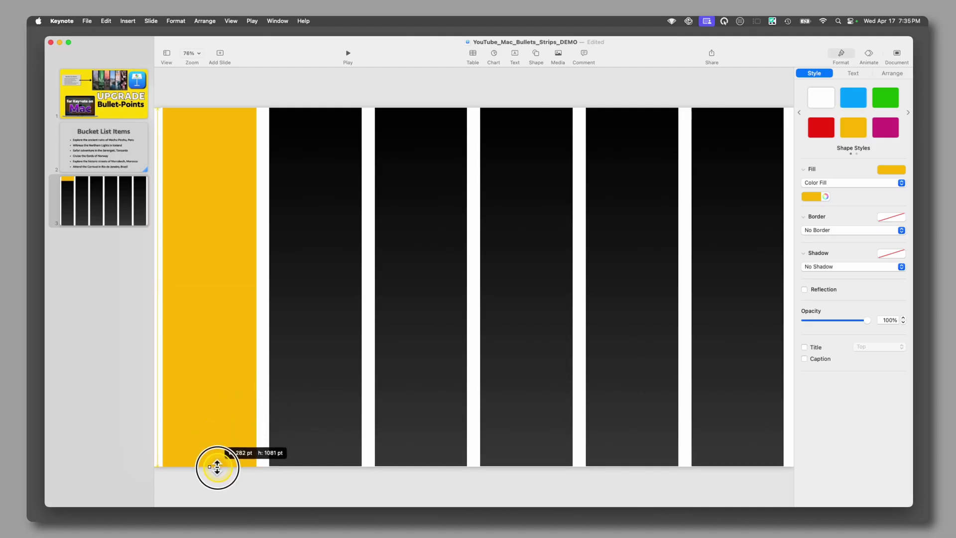
pyautogui.moveTo(217, 466); pyautogui.dragTo(218, 470)
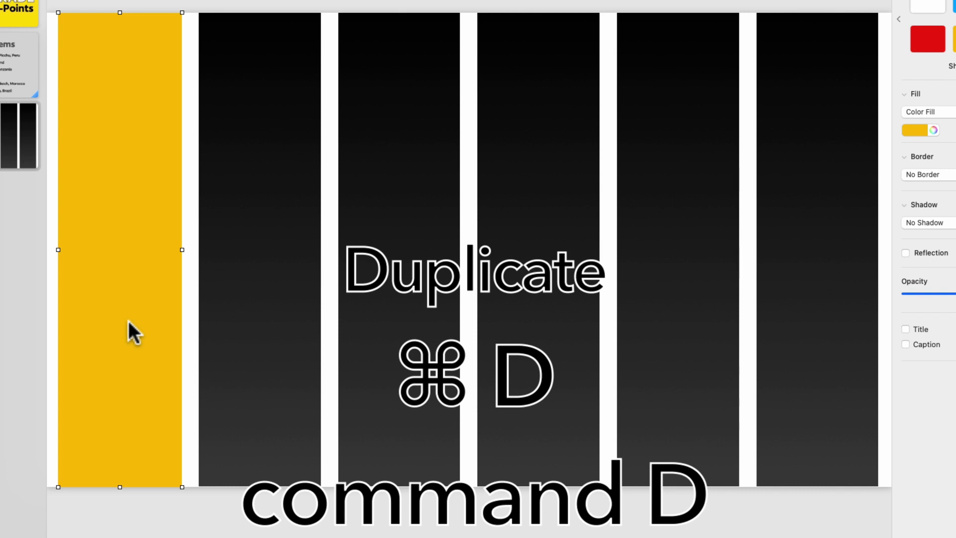
# - Duplicate the yellow bar with ⌘D into columns 2 through 6, filling all six strips
pyautogui.press('super+d')
pyautogui.moveTo(119, 148); pyautogui.dragTo(255, 146)
pyautogui.click(108, 186)
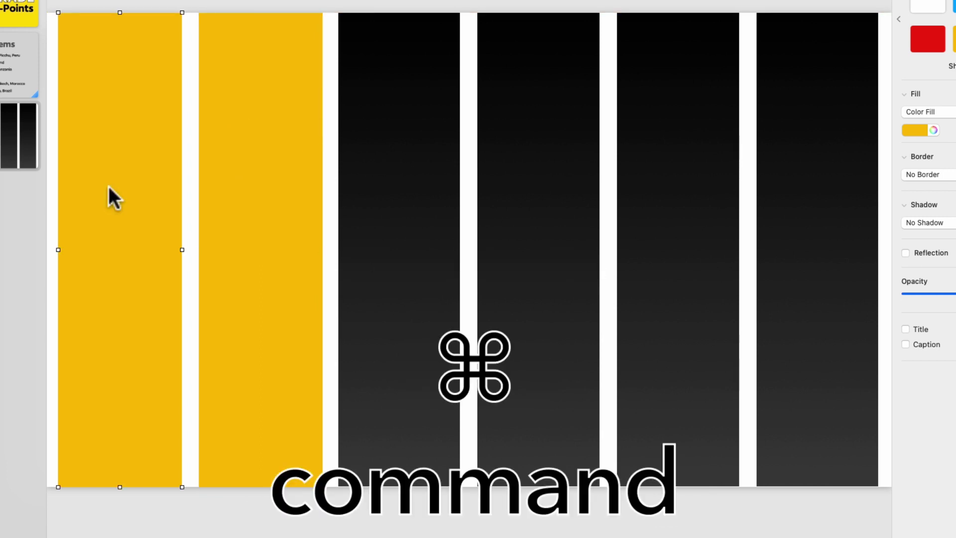
pyautogui.keyDown('super'); pyautogui.click(261, 194); pyautogui.keyUp('super')
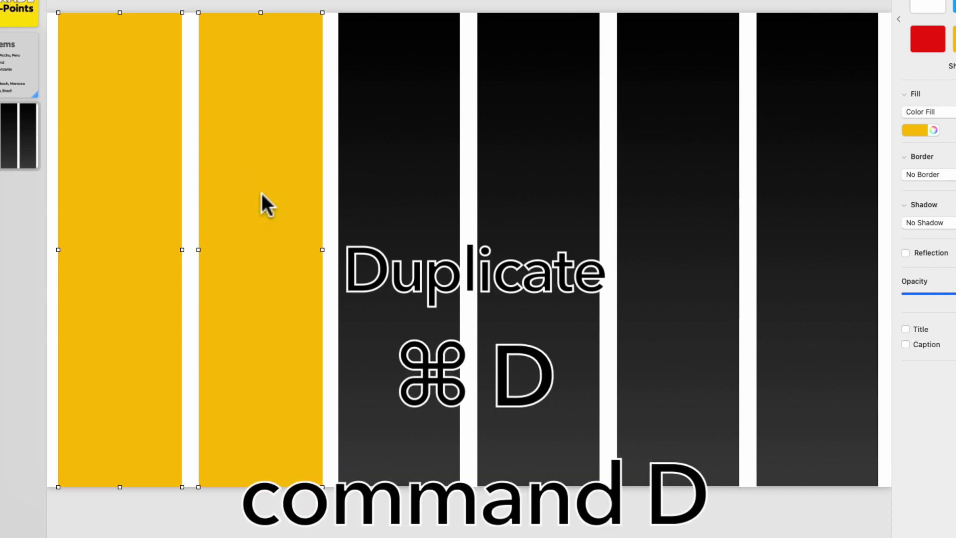
pyautogui.press('super+d')
pyautogui.moveTo(261, 193); pyautogui.dragTo(536, 187)
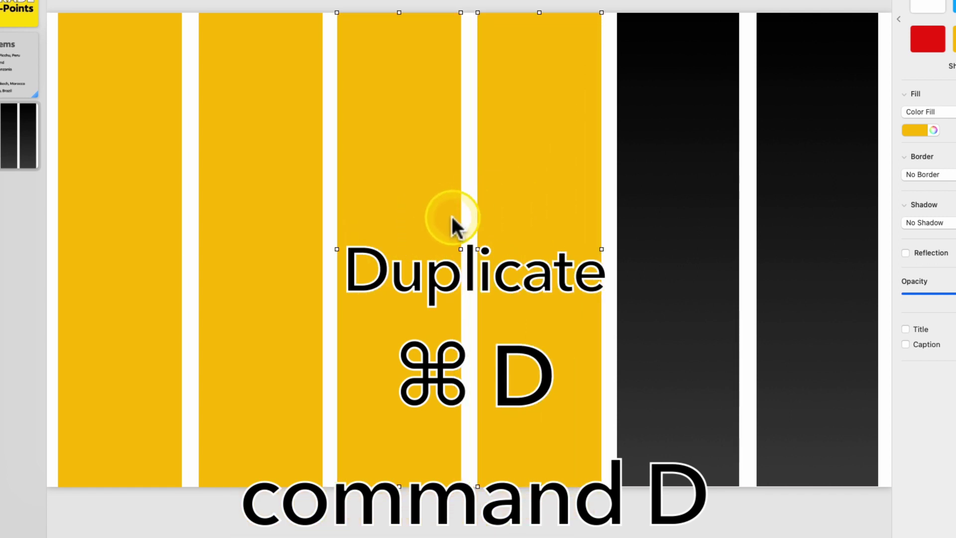
pyautogui.hotkey('shift', 'Right')
pyautogui.hotkey('shift', 'Down')
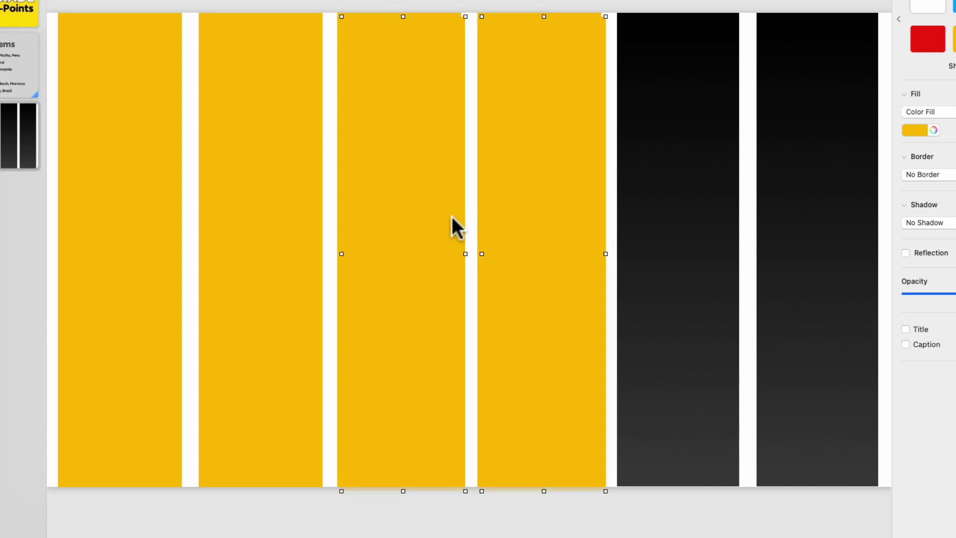
pyautogui.moveTo(512, 211); pyautogui.dragTo(786, 203)
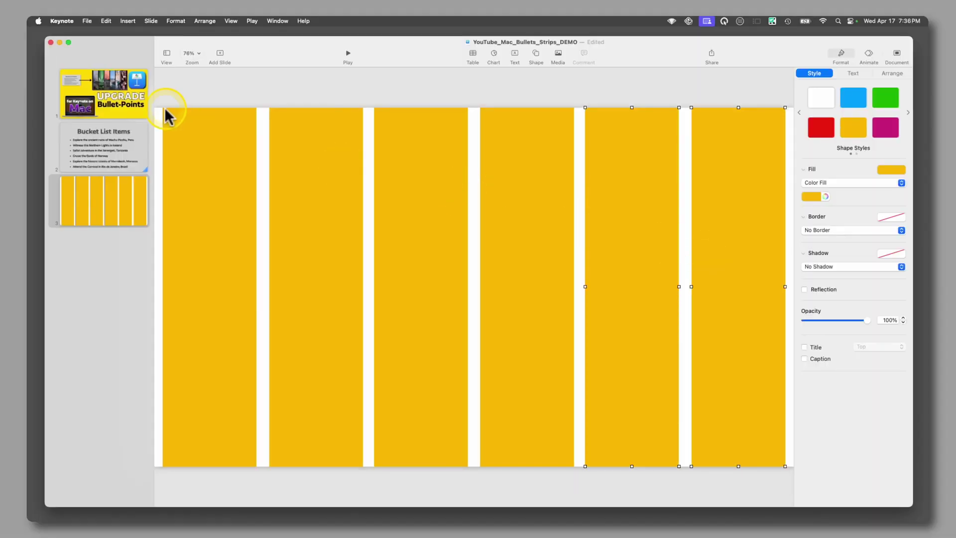
# - Unlock Table 1 in the Object List, delete it, and save the deck
pyautogui.click(166, 53)
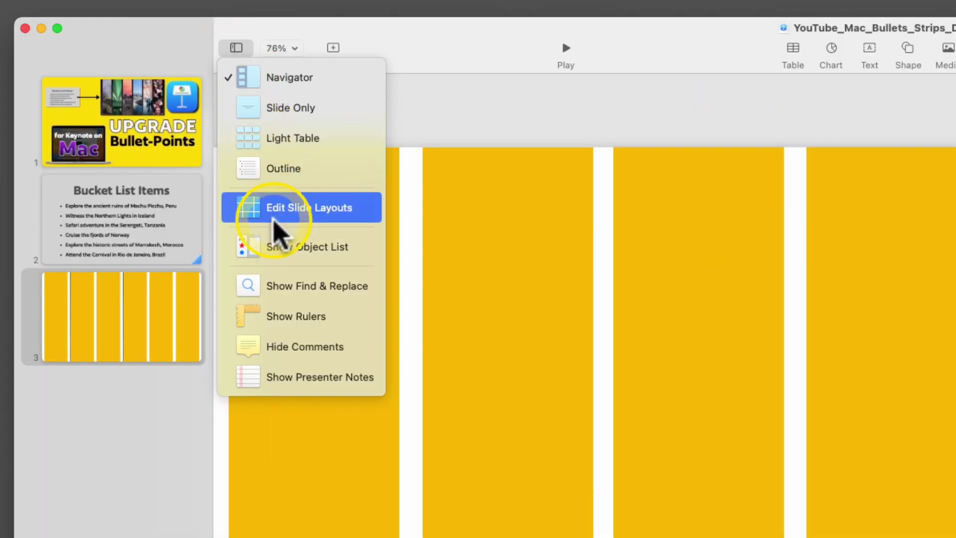
pyautogui.click(321, 249)
pyautogui.click(275, 258)
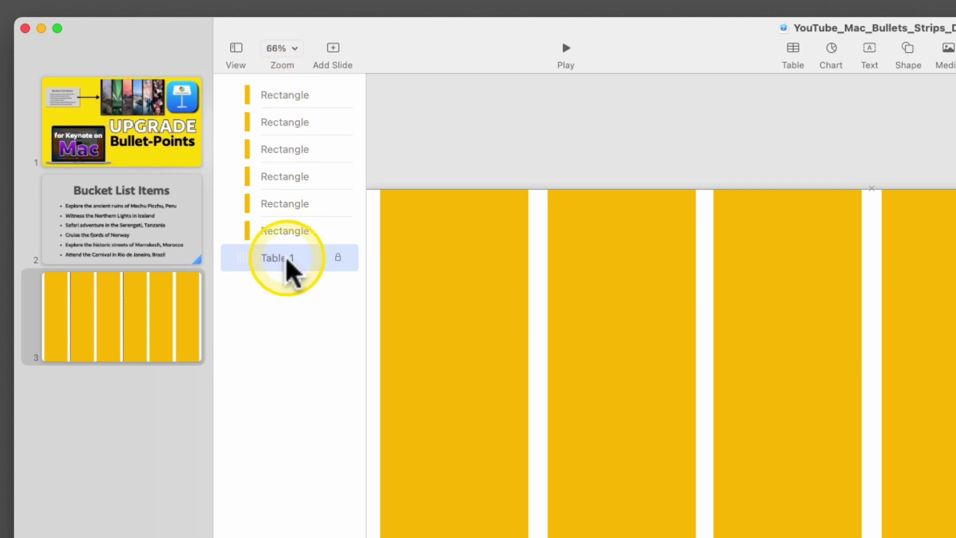
pyautogui.click(338, 257)
pyautogui.click(338, 257)
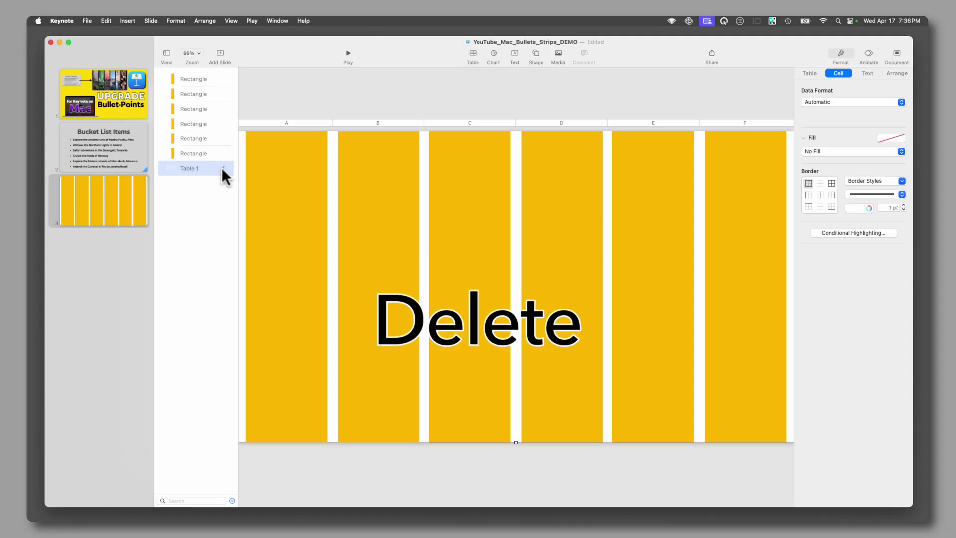
pyautogui.press('Delete')
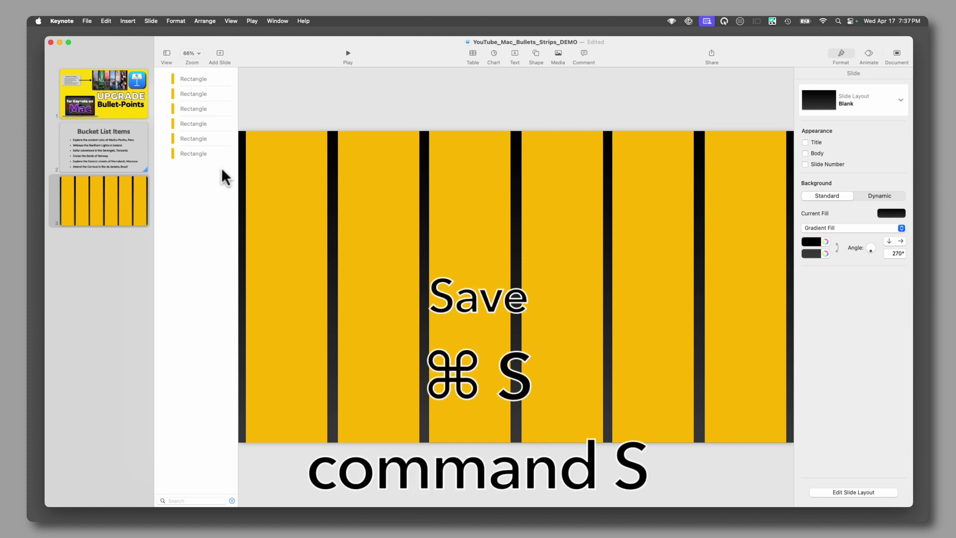
pyautogui.press('super+s')
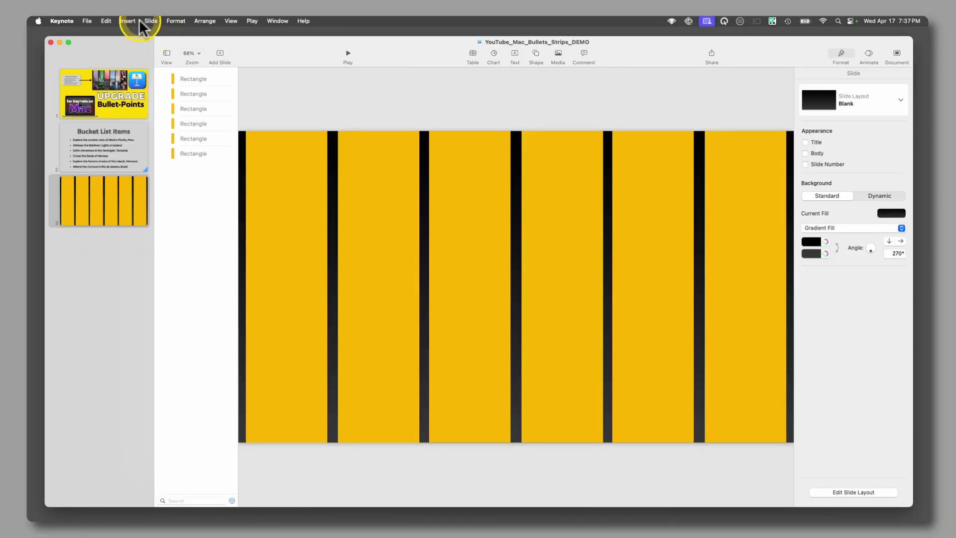
# - Insert the Machu Picchu ruins photo and move it behind the yellow rectangles
pyautogui.click(141, 21)
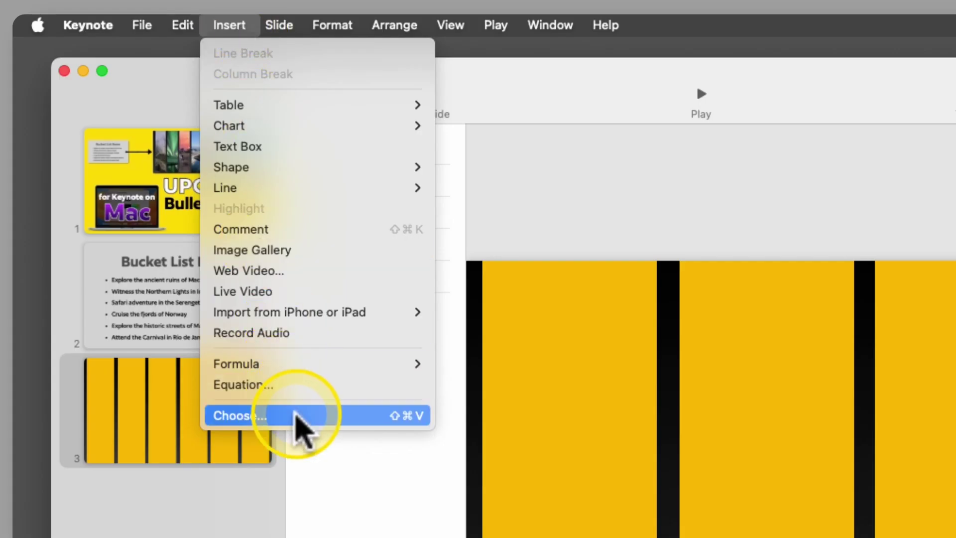
pyautogui.click(251, 22)
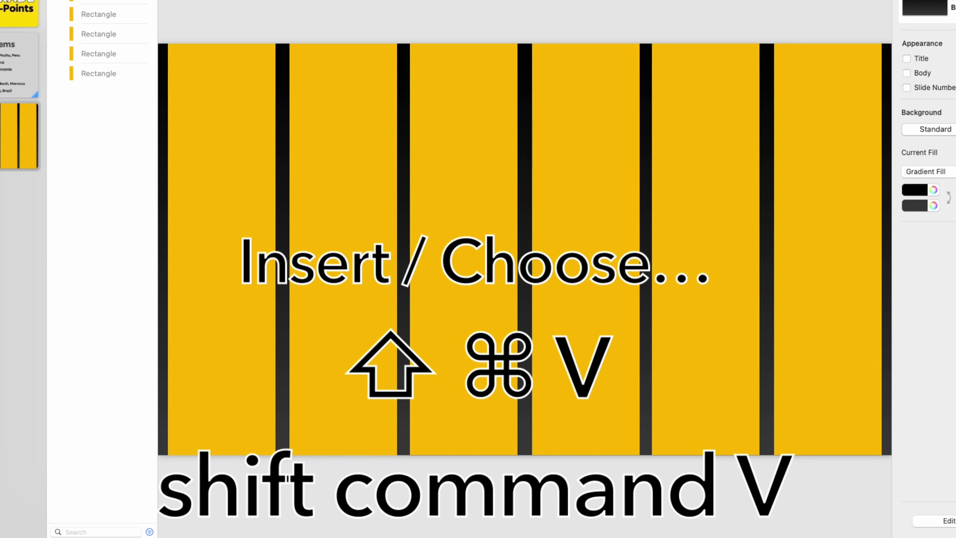
pyautogui.press('shift+super+v')
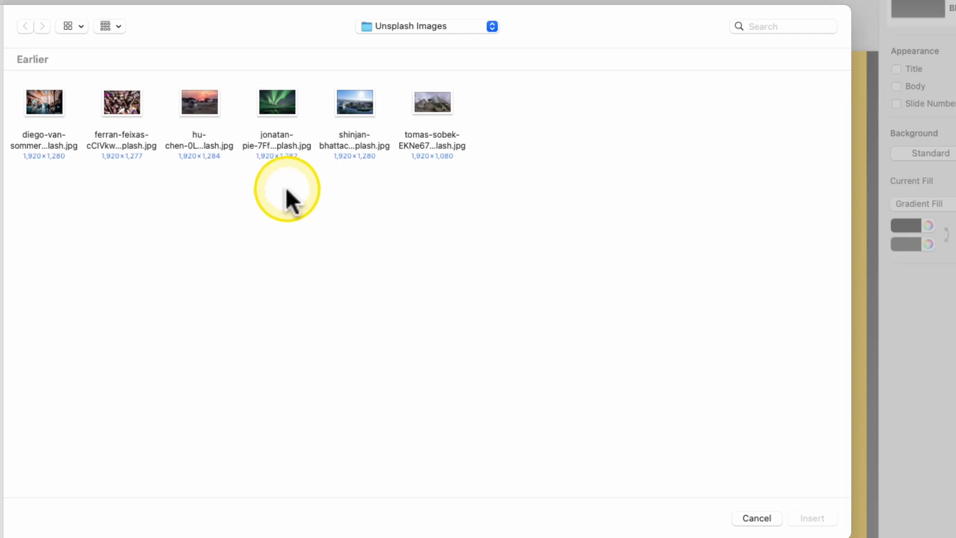
pyautogui.doubleClick(430, 104)
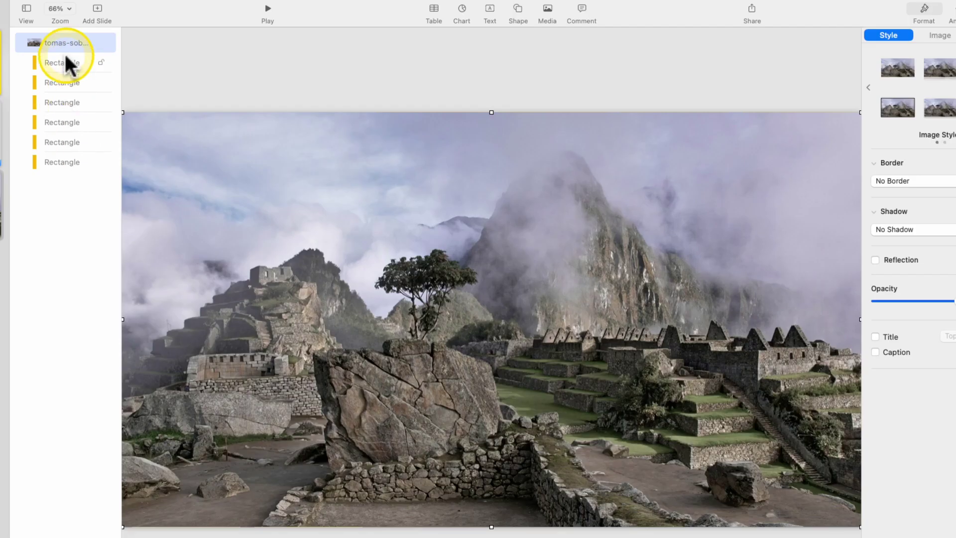
pyautogui.click(193, 79)
pyautogui.moveTo(61, 42); pyautogui.dragTo(67, 168)
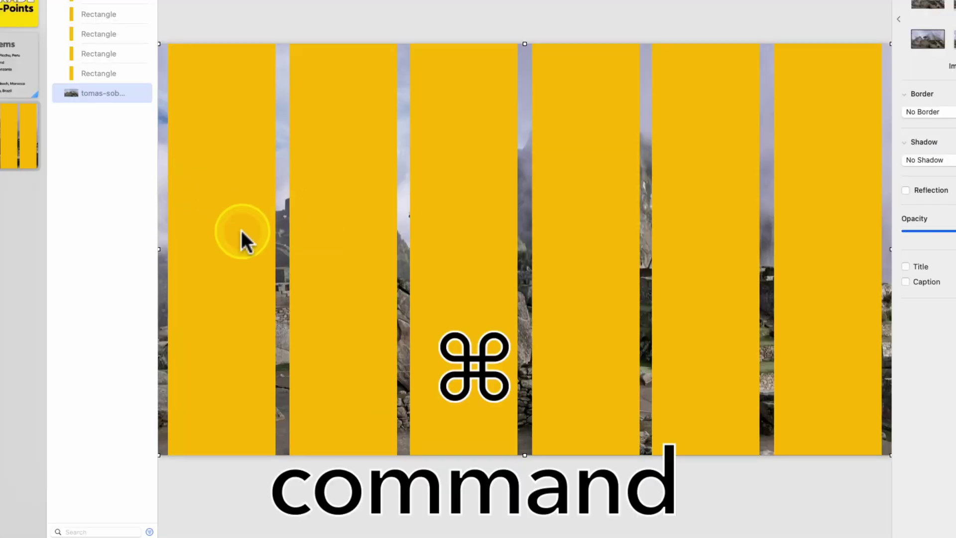
# - Mask the ruins photo to the leftmost yellow strip with Mask with Selection
pyautogui.keyDown('super'); pyautogui.click(241, 231); pyautogui.keyUp('super')
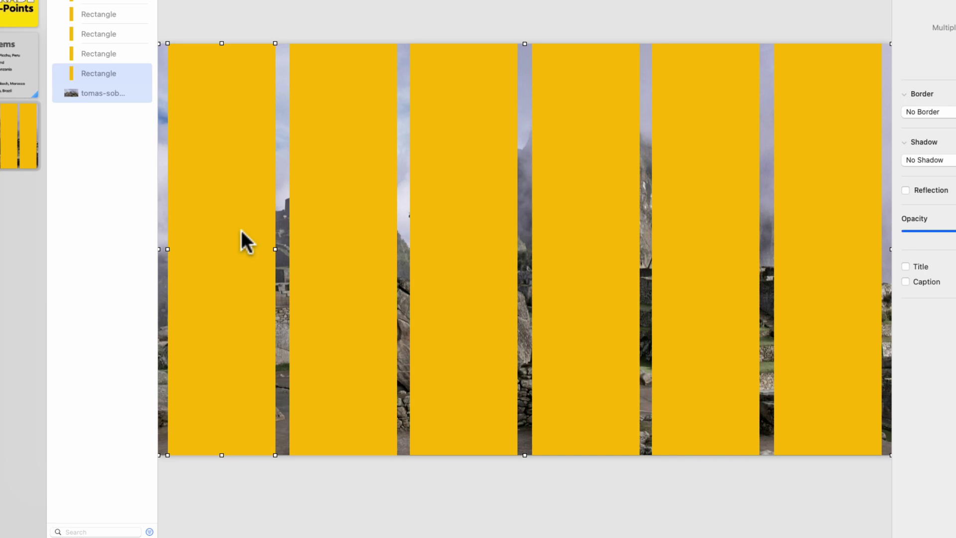
pyautogui.press('shift+super+m')
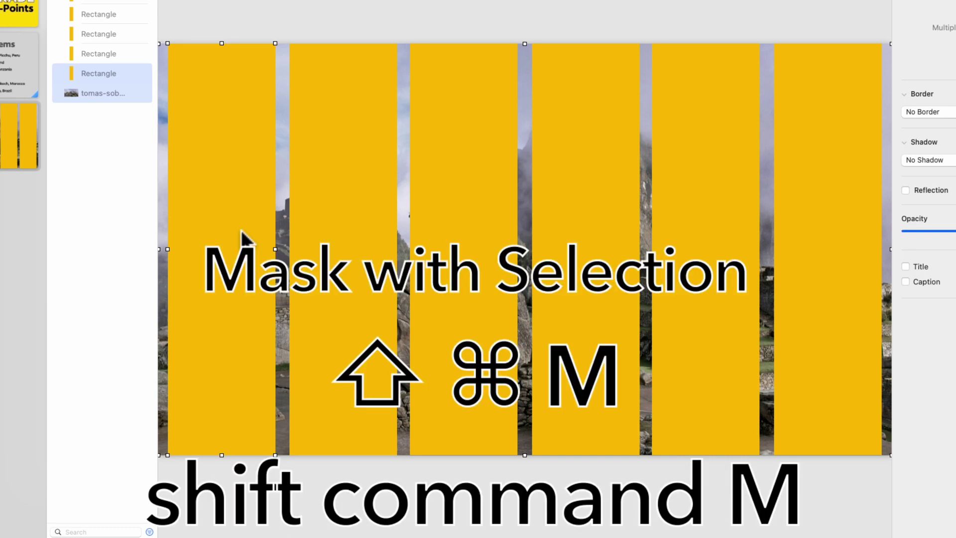
pyautogui.click(214, 151)
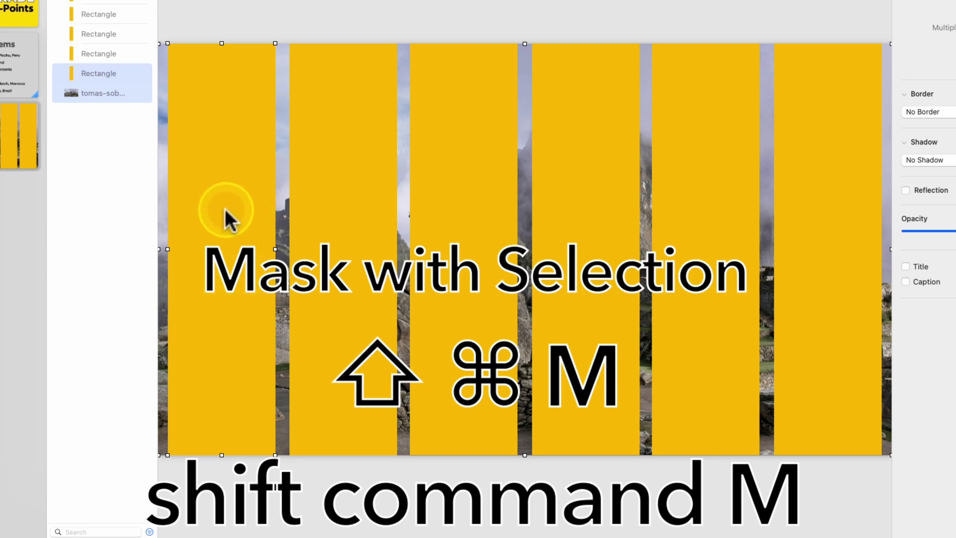
pyautogui.press('shift+super+m')
pyautogui.click(298, 477)
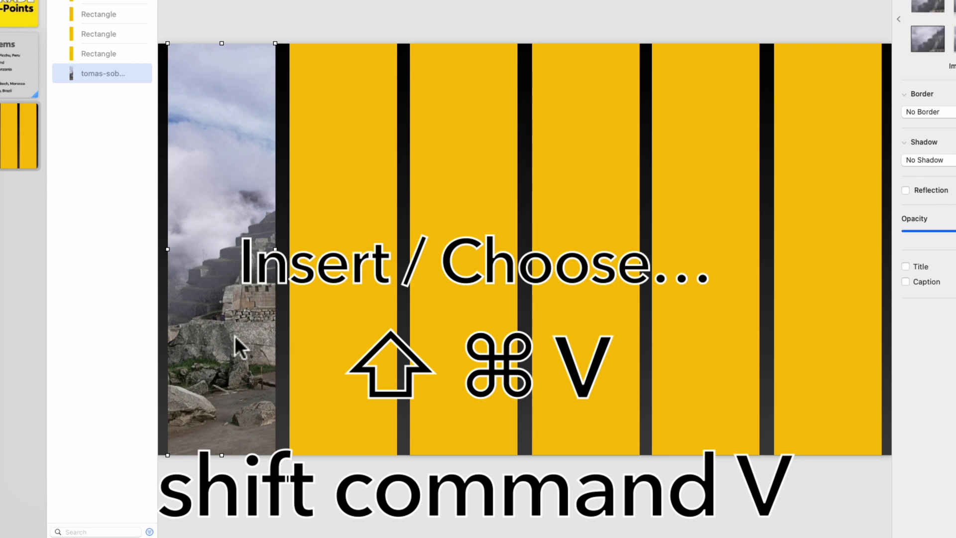
# - Insert the aurora photo, mask it to the second yellow strip, and save
pyautogui.press('shift+super+v')
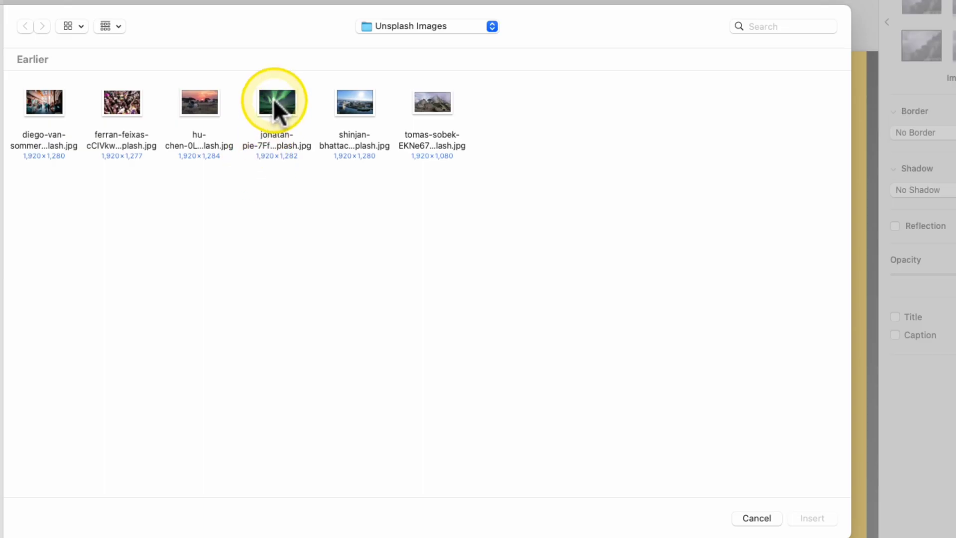
pyautogui.doubleClick(275, 102)
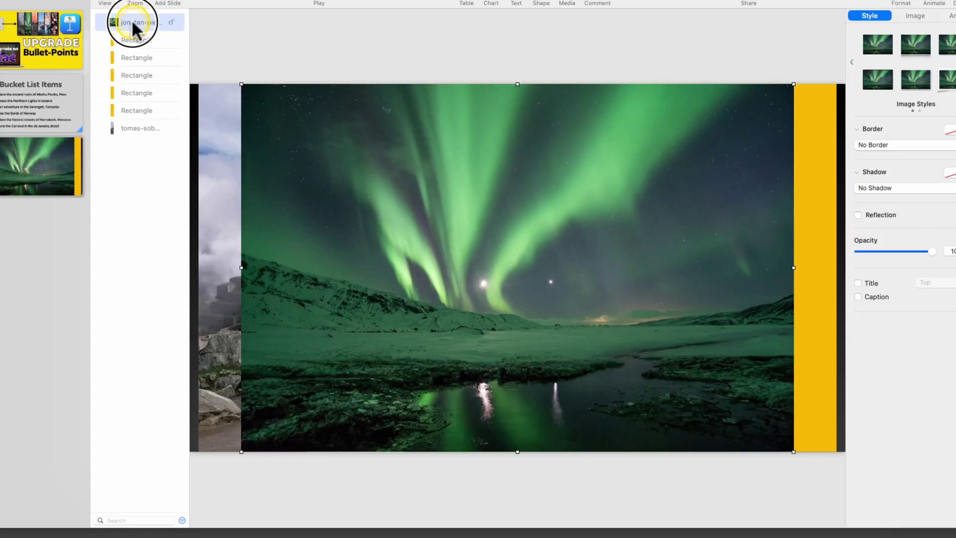
pyautogui.moveTo(132, 19); pyautogui.dragTo(136, 115)
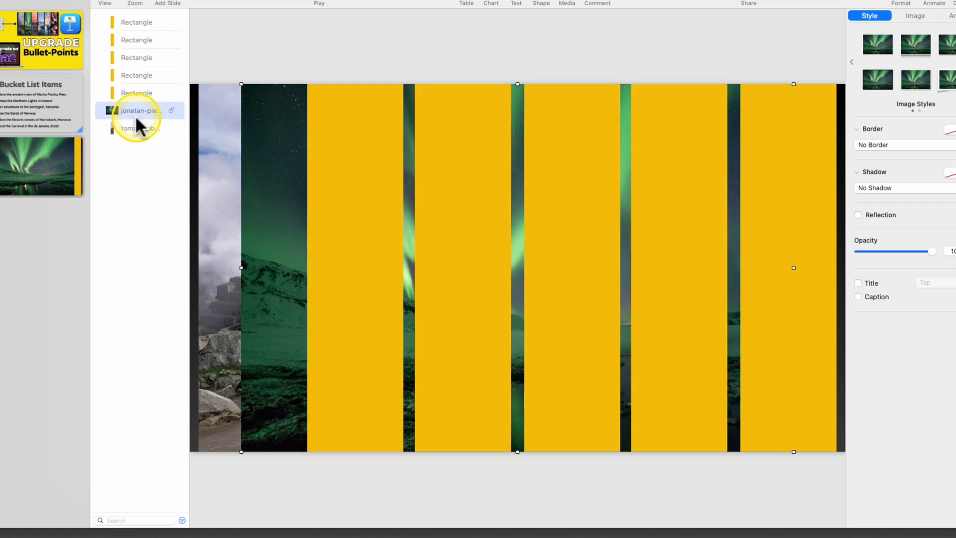
pyautogui.keyDown('super'); pyautogui.click(348, 222); pyautogui.keyUp('super')
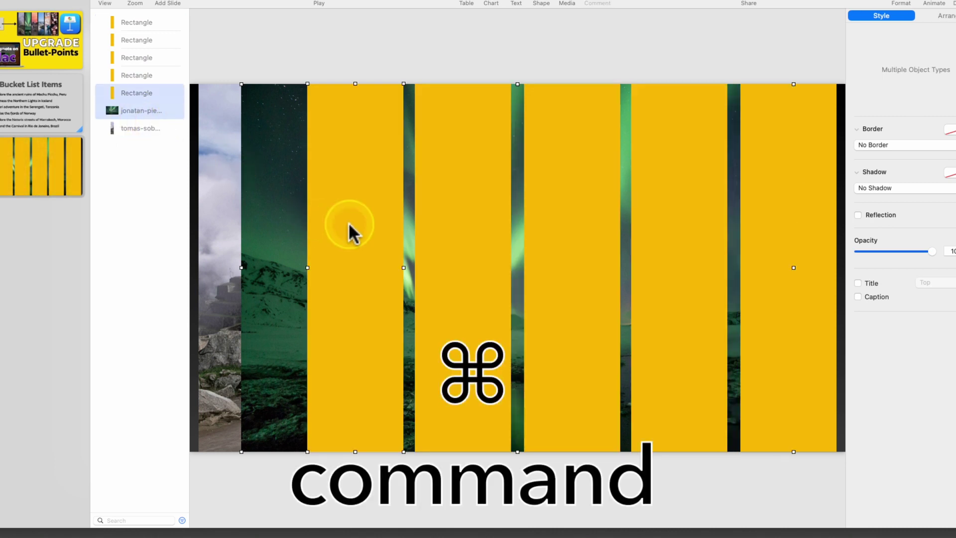
pyautogui.press('shift+super+m')
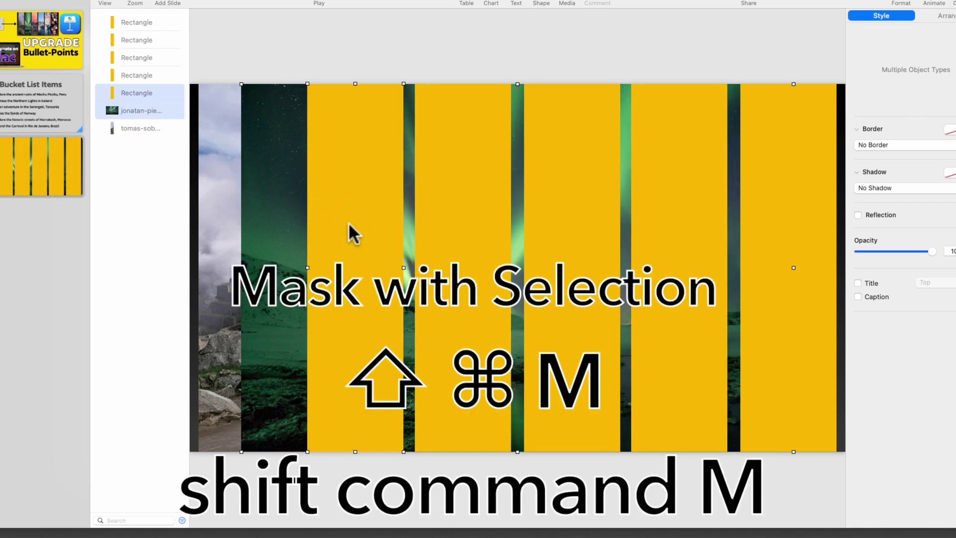
pyautogui.click(348, 222)
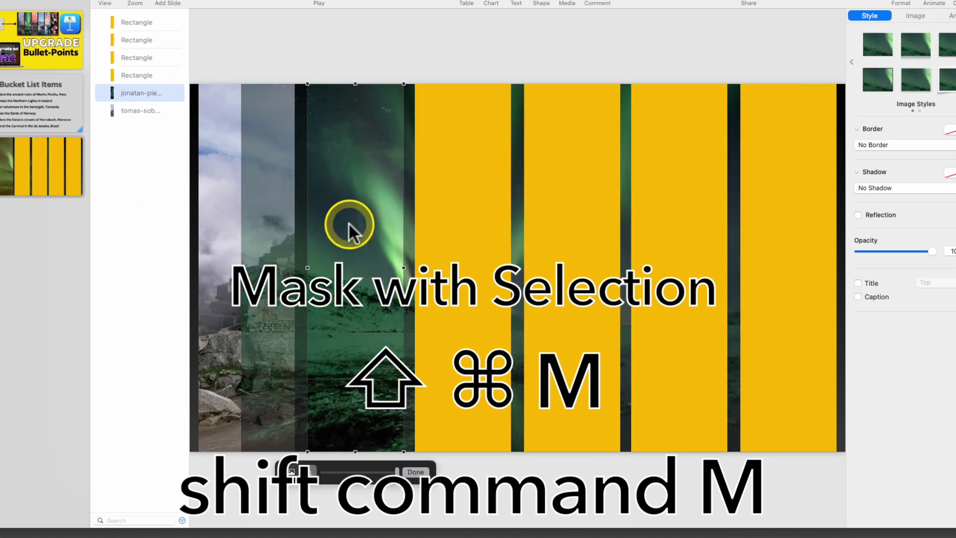
pyautogui.click(410, 470)
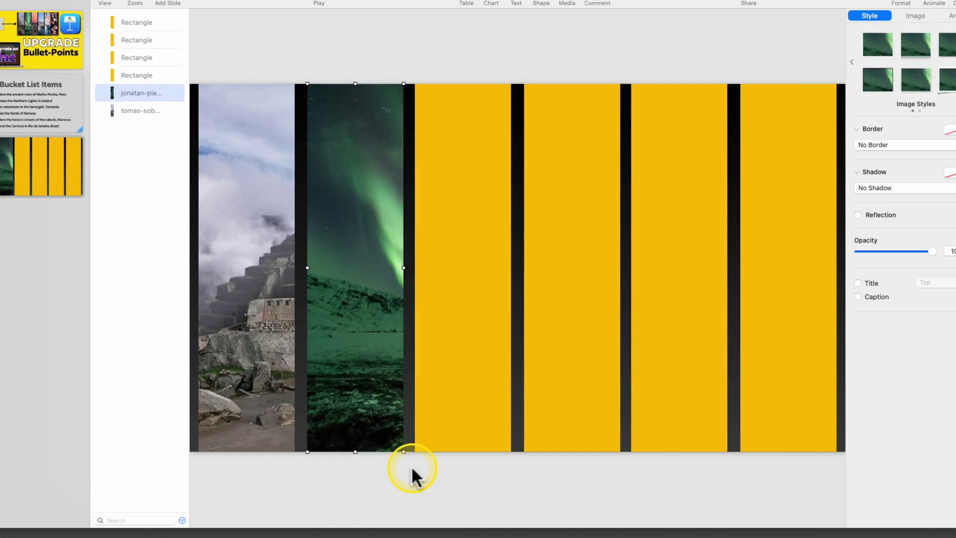
pyautogui.press('super+s')
pyautogui.click(412, 468)
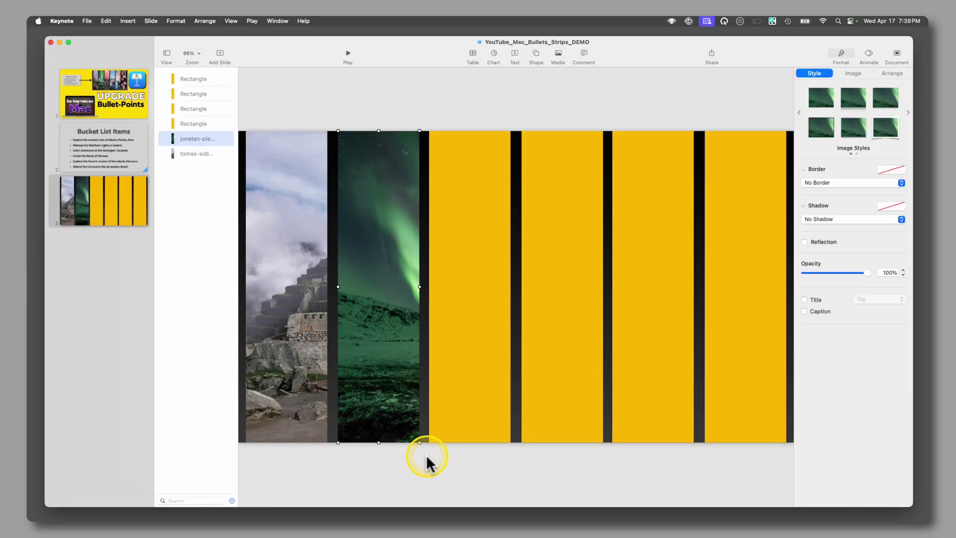
# - Insert the safari sunset photo and mask it to the third yellow strip
pyautogui.press('super+shift+v')
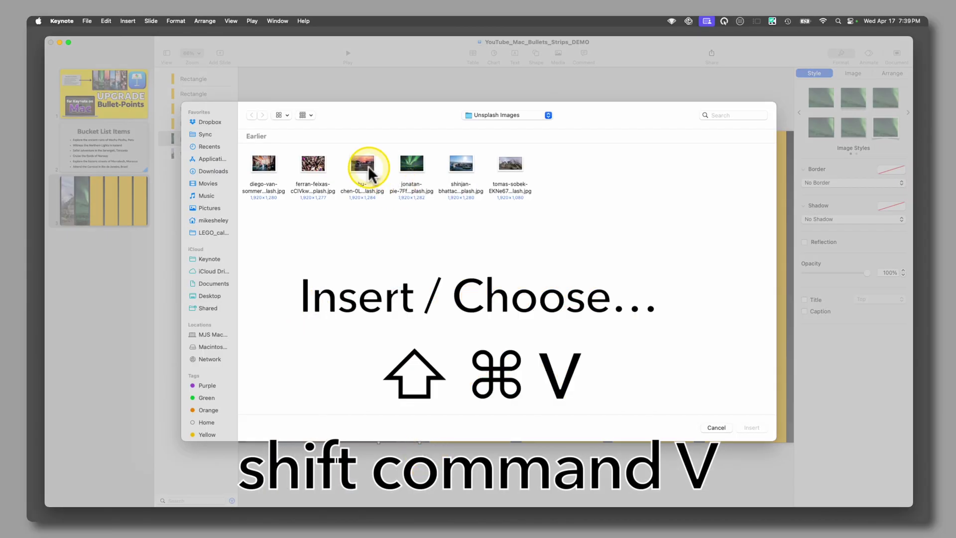
pyautogui.doubleClick(368, 165)
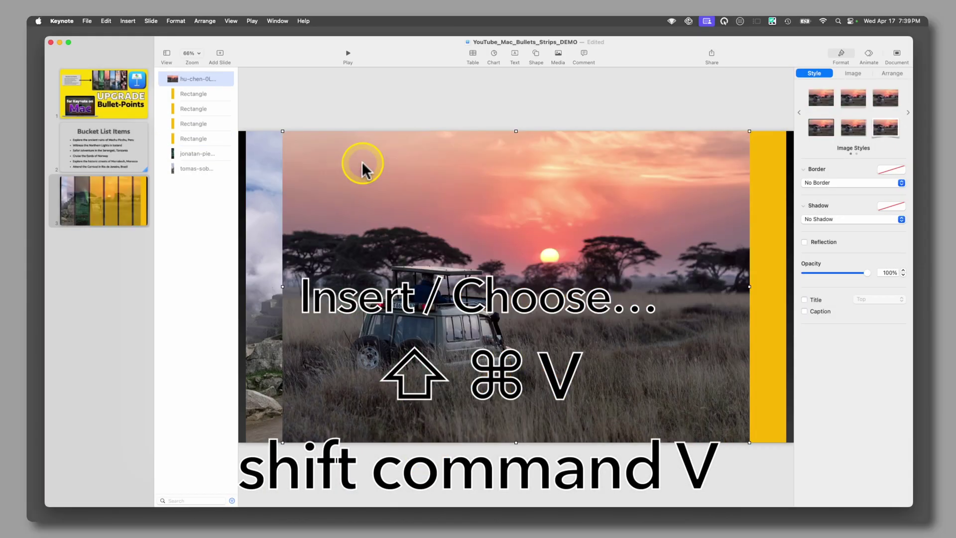
pyautogui.moveTo(194, 79); pyautogui.dragTo(206, 145)
pyautogui.keyDown('super'); pyautogui.click(464, 258); pyautogui.keyUp('super')
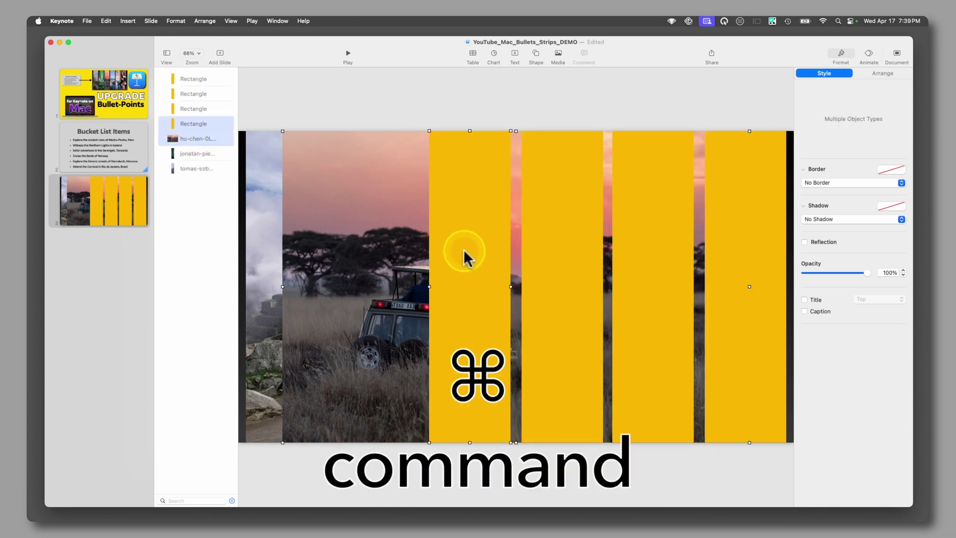
pyautogui.press('shift+super+m')
pyautogui.click(518, 459)
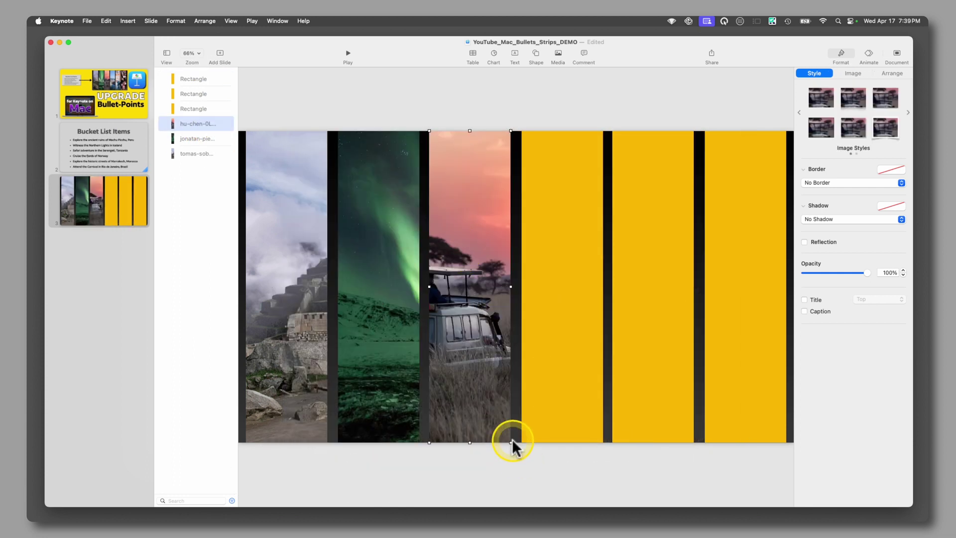
# - Insert the harbour photo and mask it to the fourth yellow strip
pyautogui.press('super+shift+v')
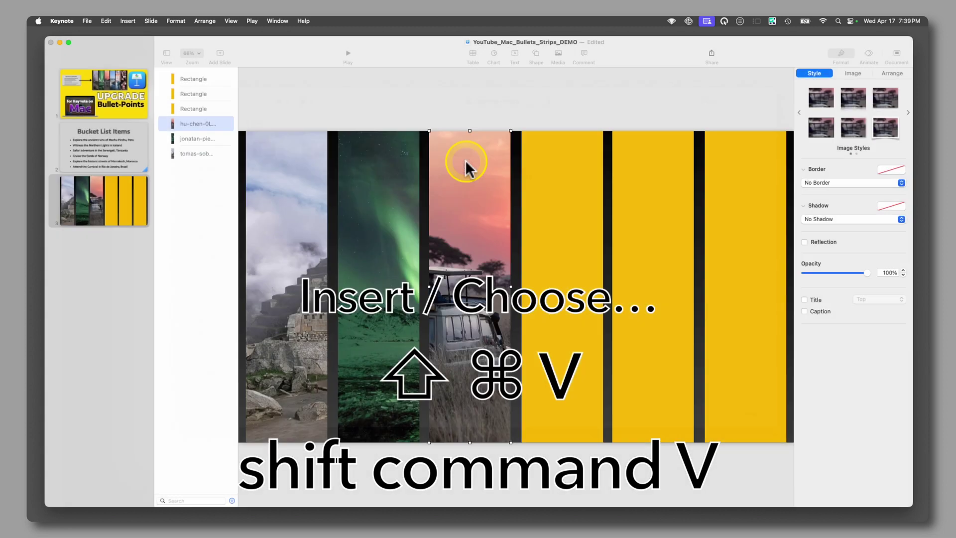
pyautogui.moveTo(195, 78); pyautogui.dragTo(187, 126)
pyautogui.keyDown('super'); pyautogui.click(574, 216); pyautogui.keyUp('super')
pyautogui.press('shift+super+m')
pyautogui.click(611, 459)
# - Insert the market photo and mask it to the fifth yellow strip
pyautogui.press('super+shift+v')
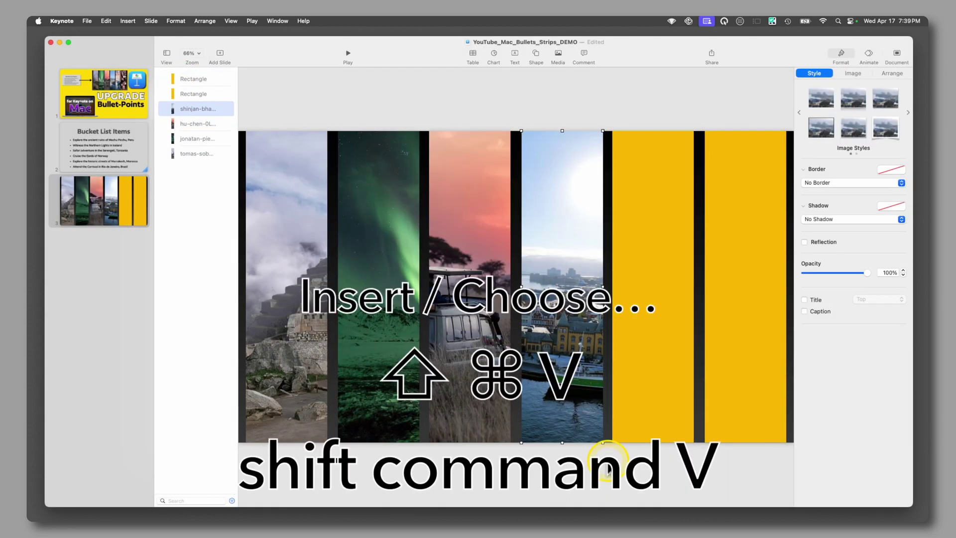
pyautogui.click(264, 164)
pyautogui.doubleClick(264, 163)
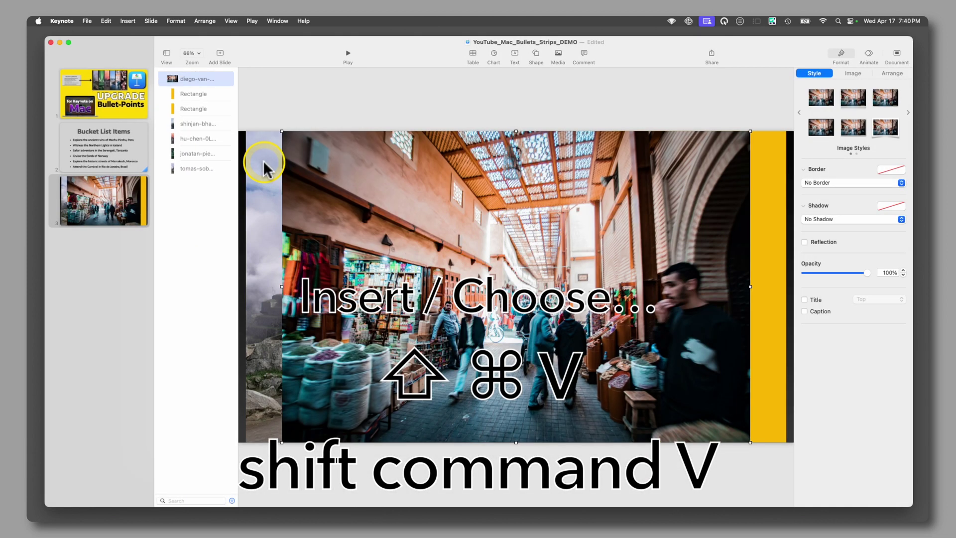
pyautogui.moveTo(194, 78); pyautogui.dragTo(200, 112)
pyautogui.keyDown('super'); pyautogui.click(653, 273); pyautogui.keyUp('super')
pyautogui.press('shift+super+m')
pyautogui.click(700, 459)
# - Insert the carnival crowd photo, mask it to the last yellow strip, and save
pyautogui.press('shift+super+v')
pyautogui.doubleClick(313, 156)
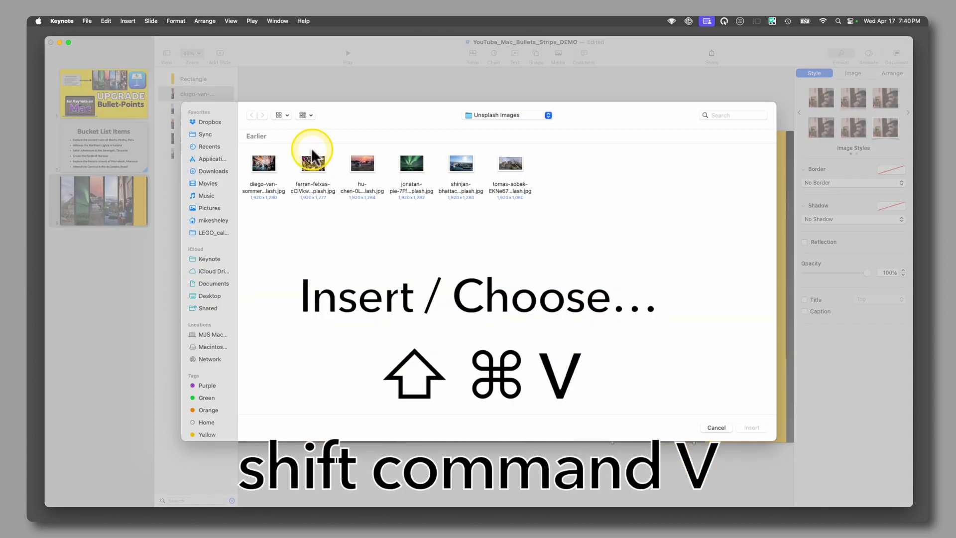
pyautogui.moveTo(185, 85); pyautogui.dragTo(187, 104)
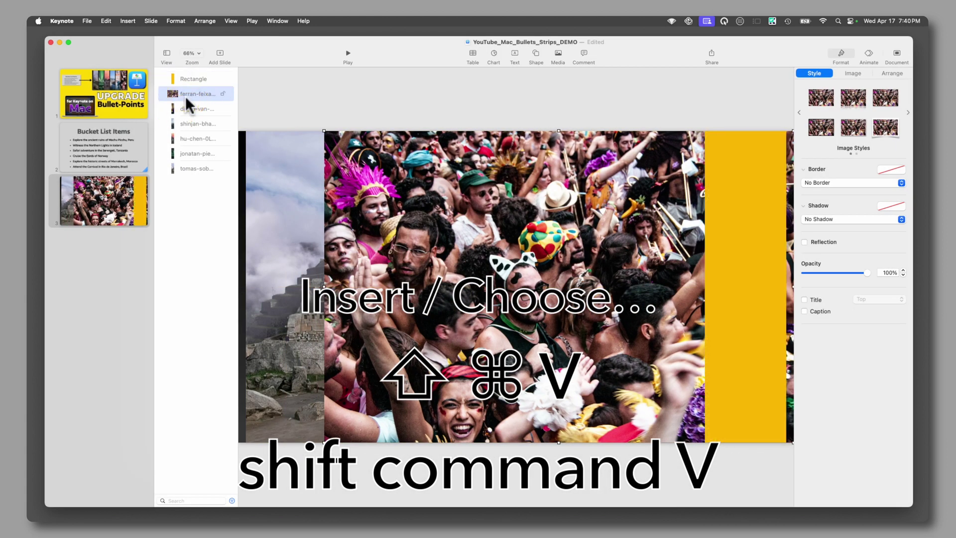
pyautogui.keyDown('super'); pyautogui.click(748, 210); pyautogui.keyUp('super')
pyautogui.press('shift+super+m')
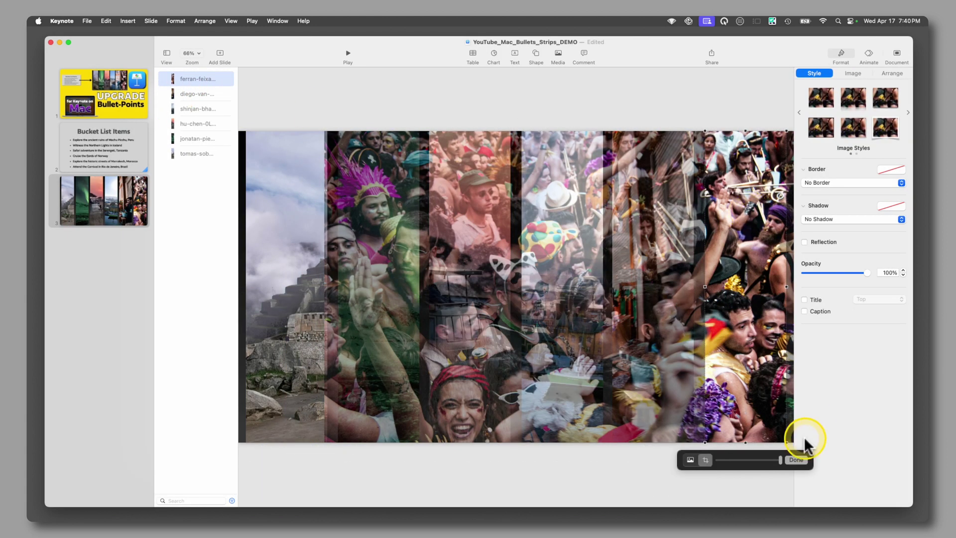
pyautogui.click(796, 460)
pyautogui.click(679, 473)
pyautogui.press('super+s')
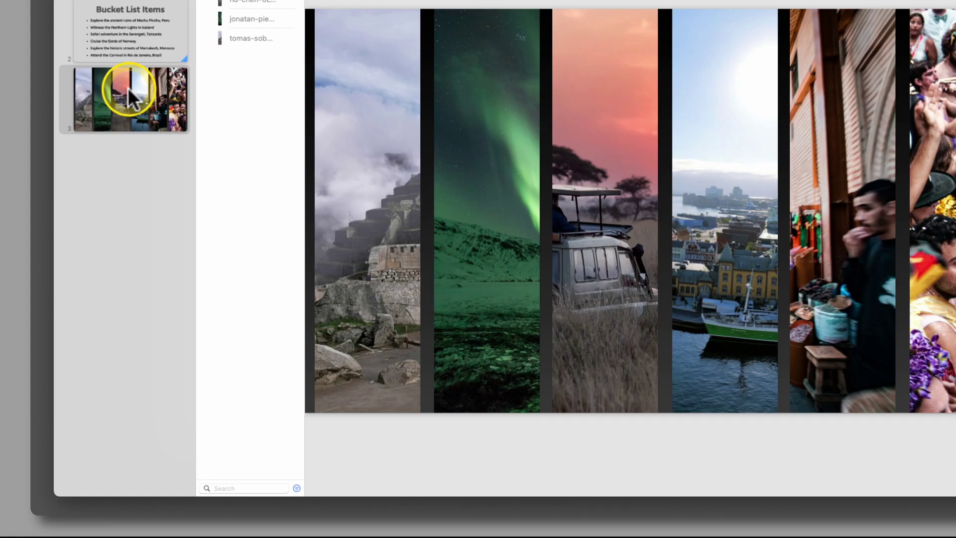
# - Duplicate the photo-strip slide until slides 3–9 share it, then click into the Machu Picchu bullet
pyautogui.click(101, 195)
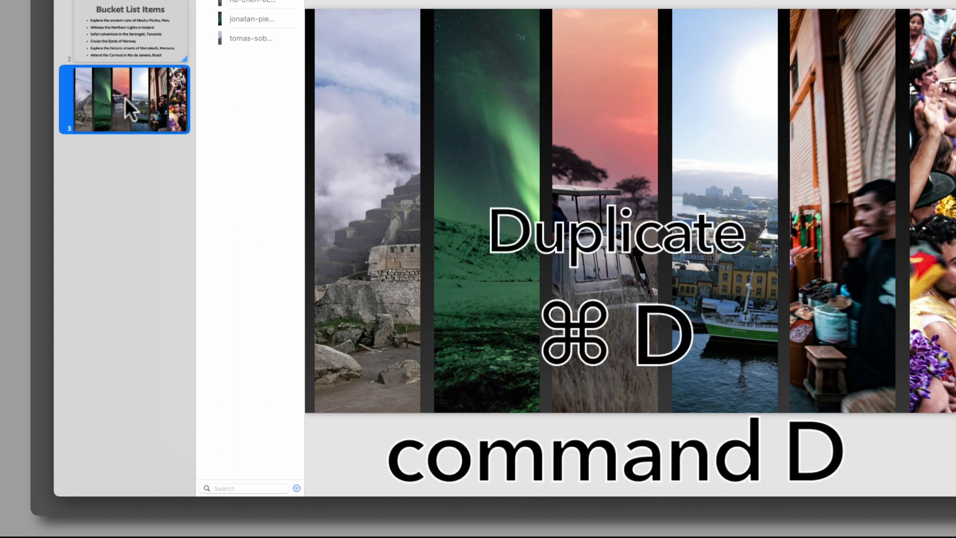
pyautogui.press('super+d')
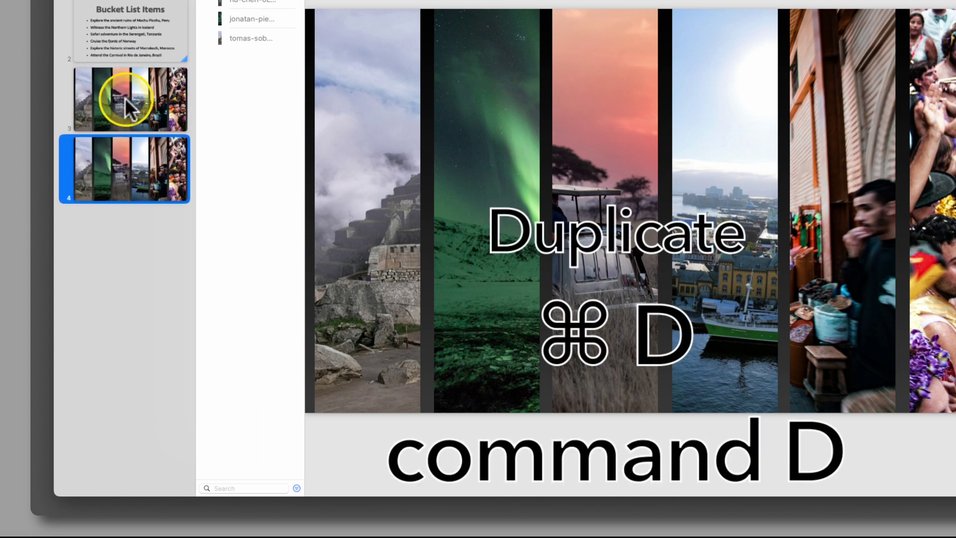
pyautogui.press('super+d')
pyautogui.press('super+d')
pyautogui.press('super+d')
pyautogui.press('super+d')
pyautogui.press('super+d')
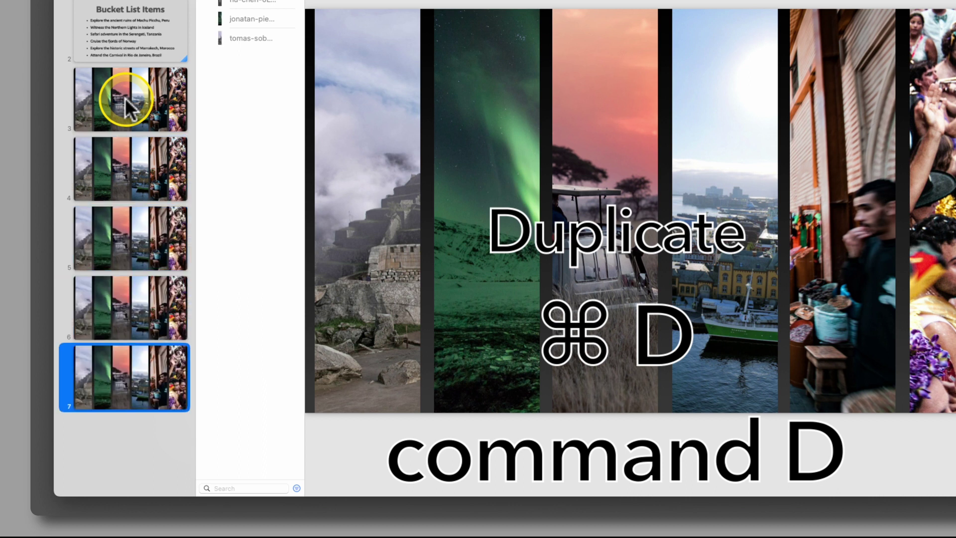
pyautogui.scroll(-1, 125, 98)
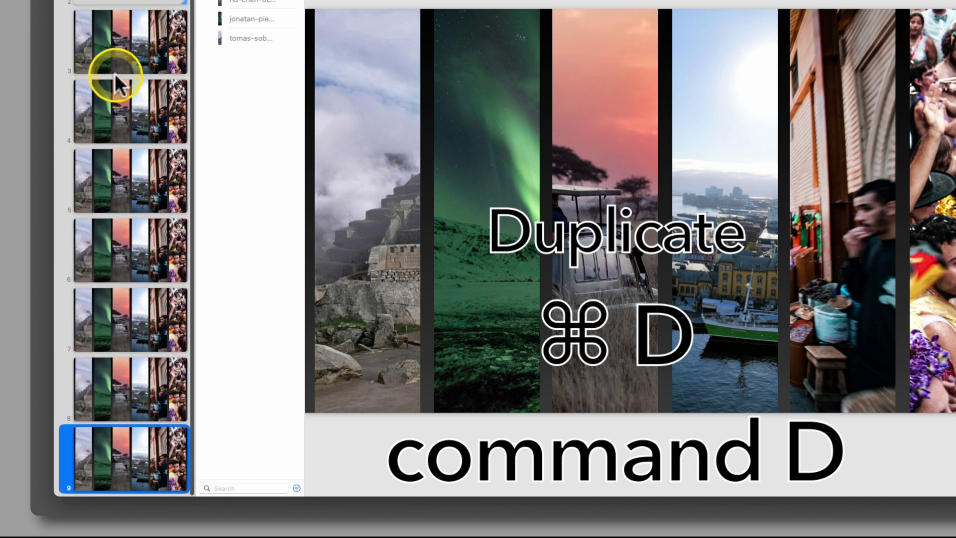
pyautogui.click(111, 46)
pyautogui.click(111, 103)
pyautogui.click(121, 184)
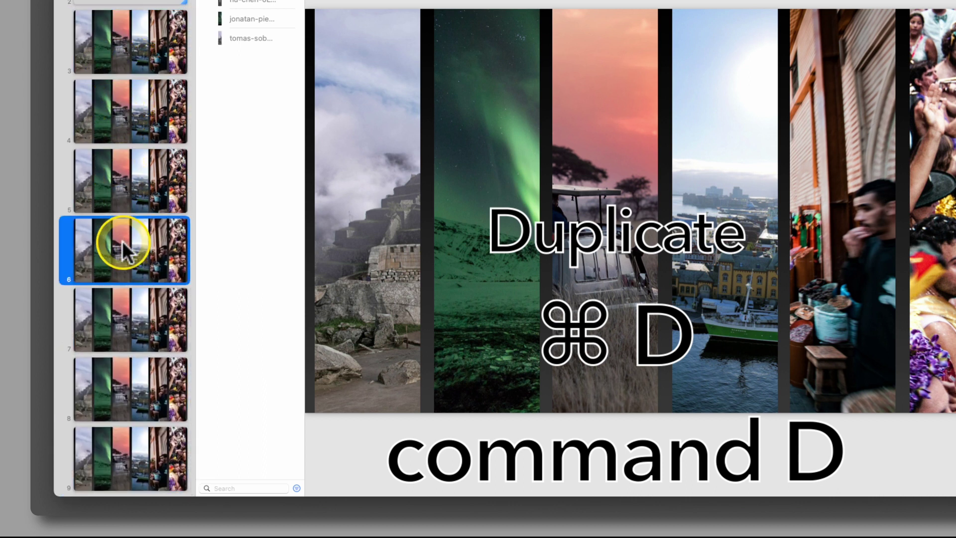
pyautogui.press('super+d')
pyautogui.press('super+d')
pyautogui.press('super+d')
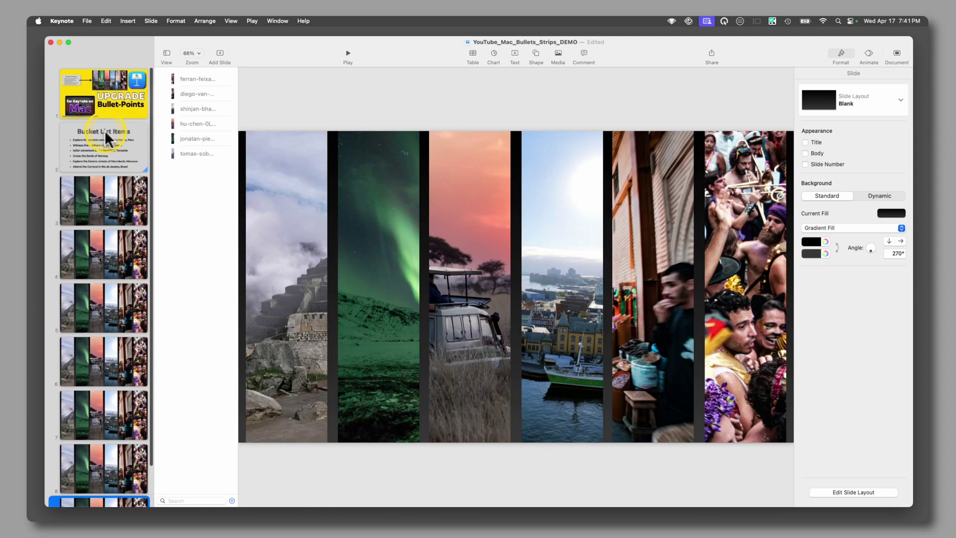
pyautogui.click(104, 130)
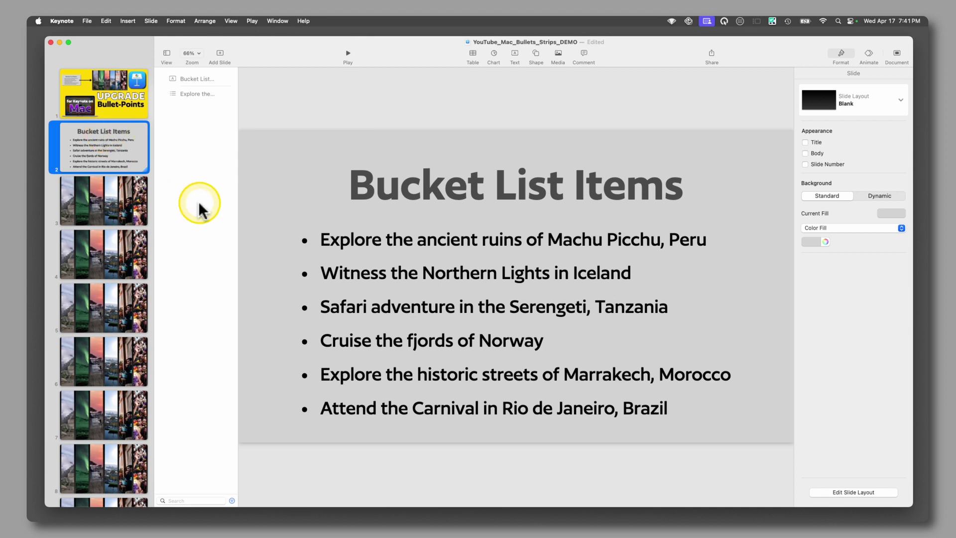
pyautogui.click(335, 240)
# - Copy the Machu Picchu bullet into slide 3's presenter notes
pyautogui.moveTo(327, 241); pyautogui.dragTo(742, 218)
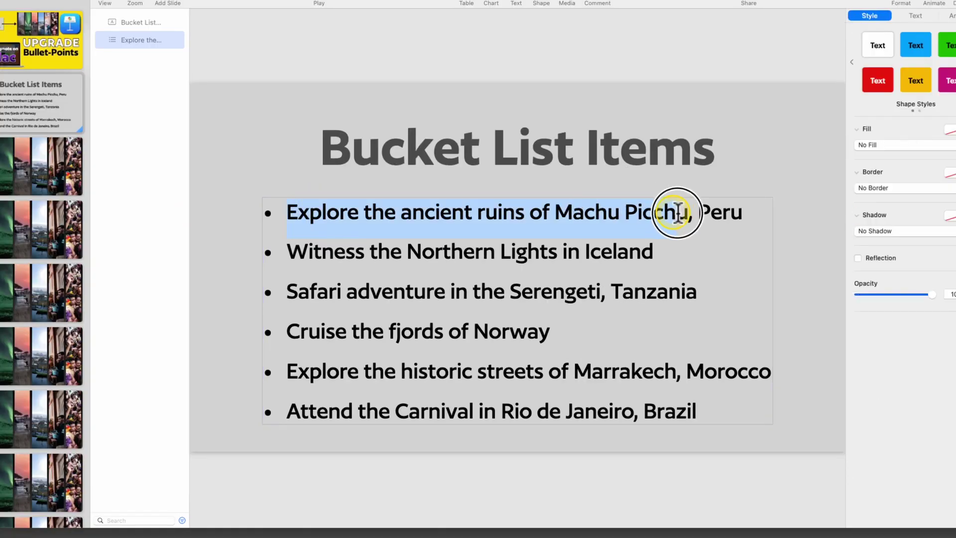
pyautogui.press('super+c')
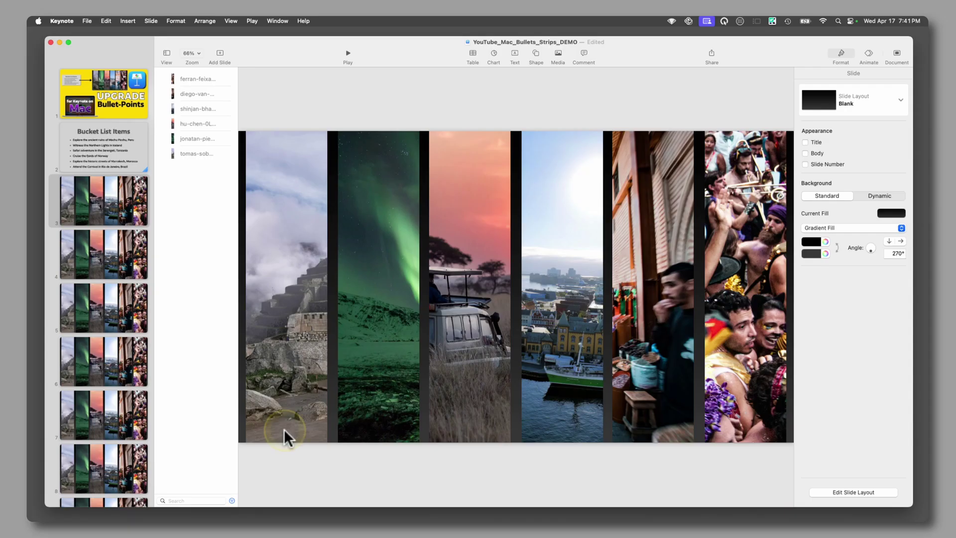
pyautogui.click(198, 94)
pyautogui.click(167, 53)
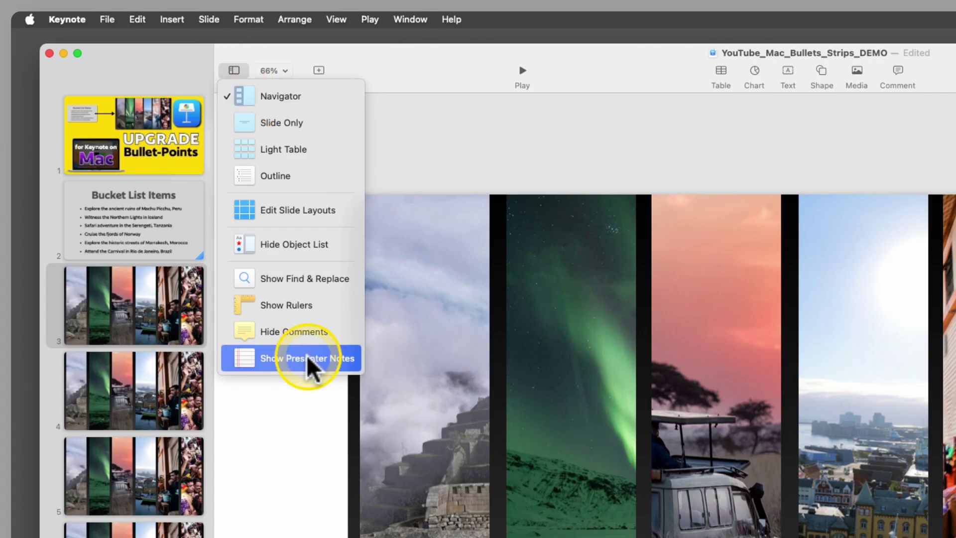
pyautogui.click(306, 355)
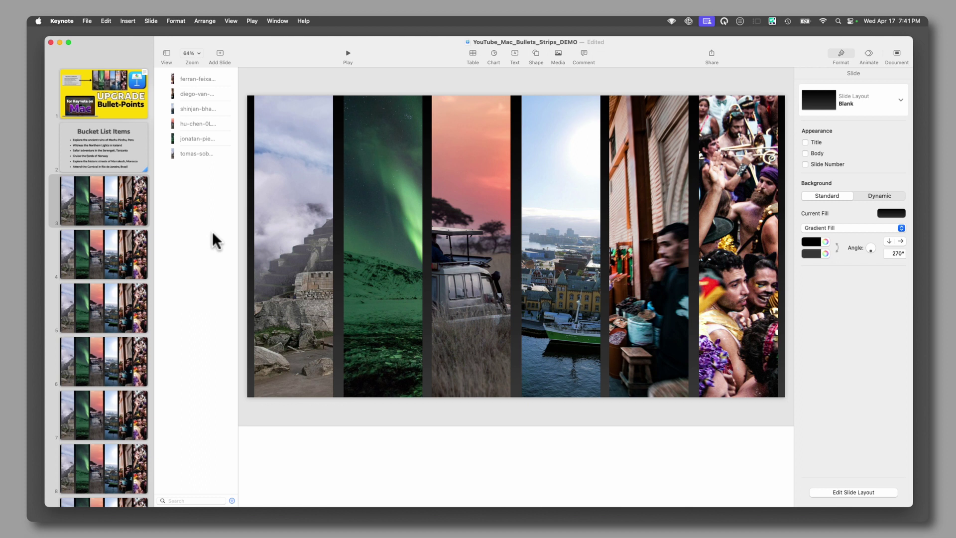
pyautogui.click(304, 442)
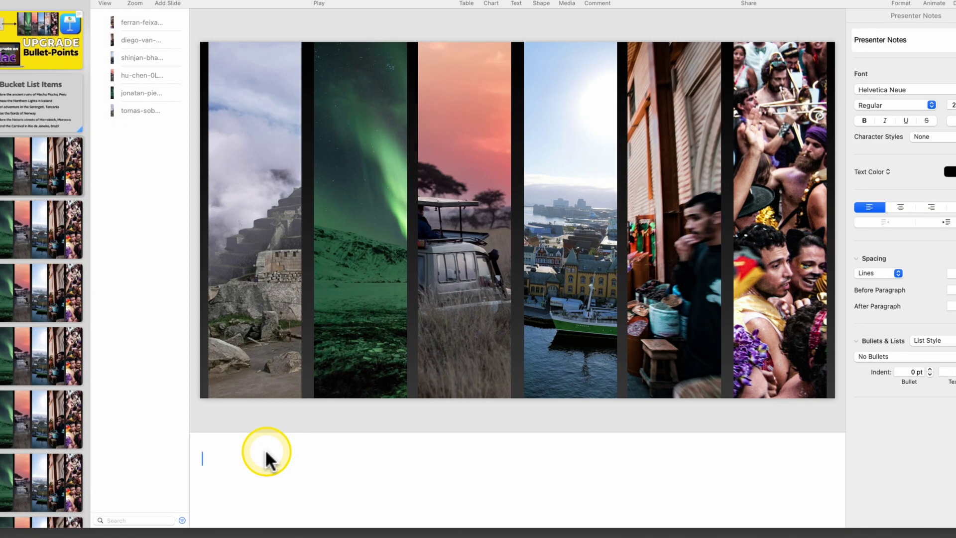
pyautogui.click(266, 450)
pyautogui.press('super+v')
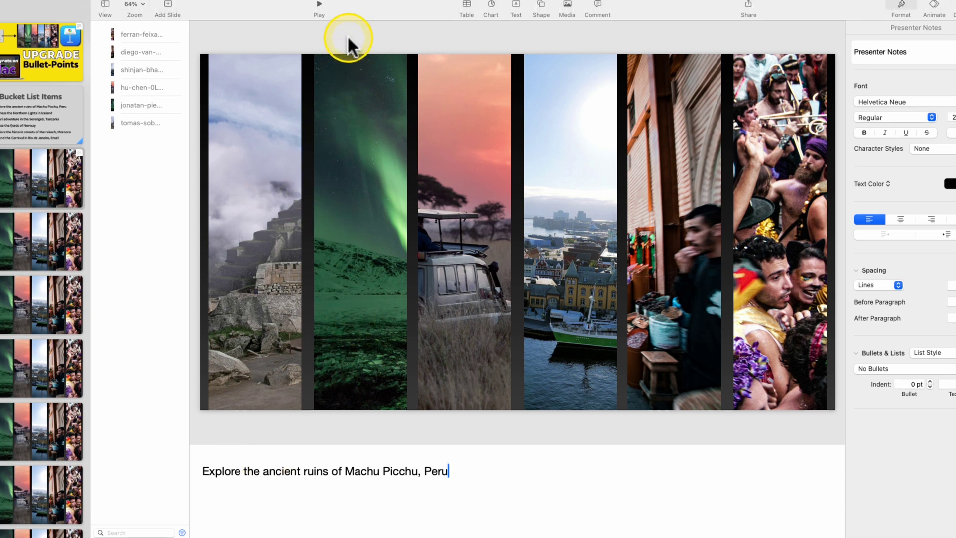
# - Delete the five photos right of the Machu Picchu strip and save
pyautogui.click(349, 27)
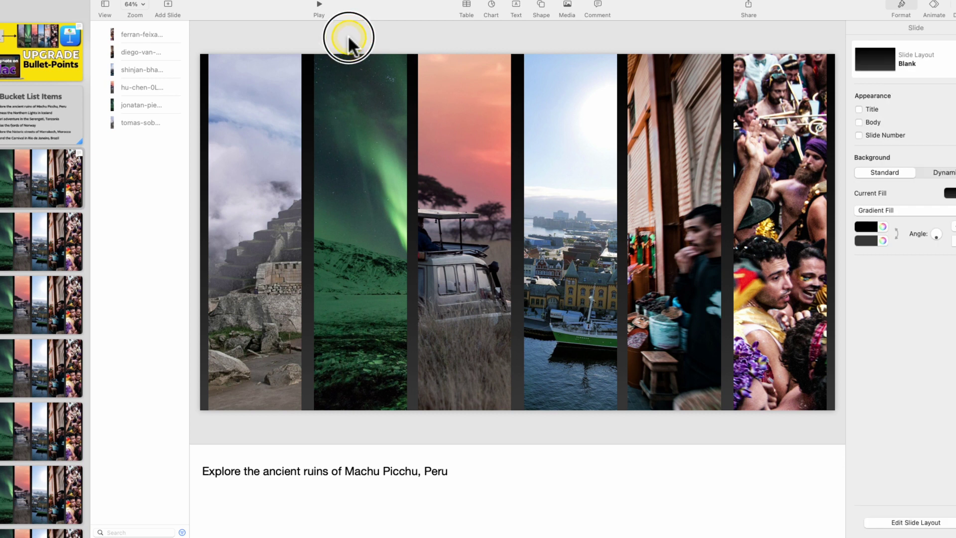
pyautogui.moveTo(348, 38); pyautogui.dragTo(771, 160)
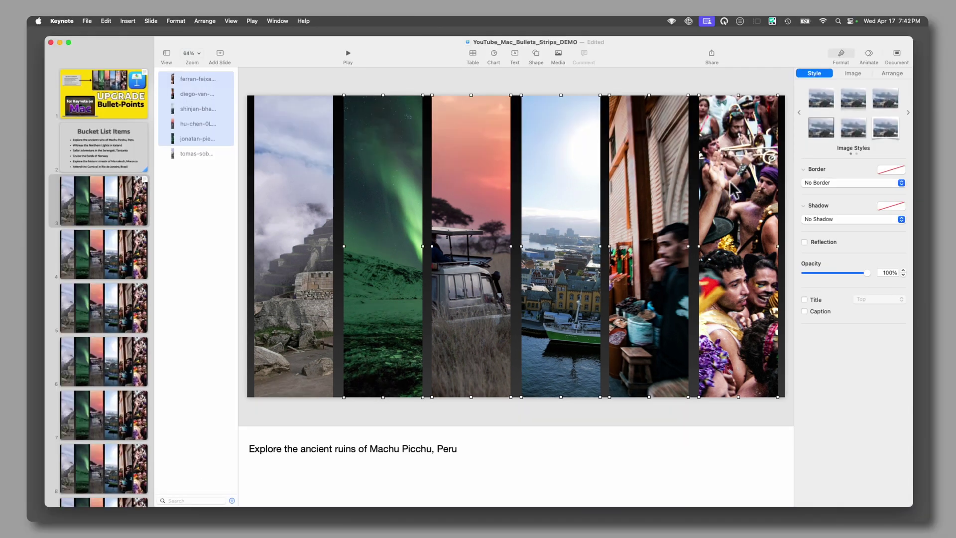
pyautogui.press('Delete')
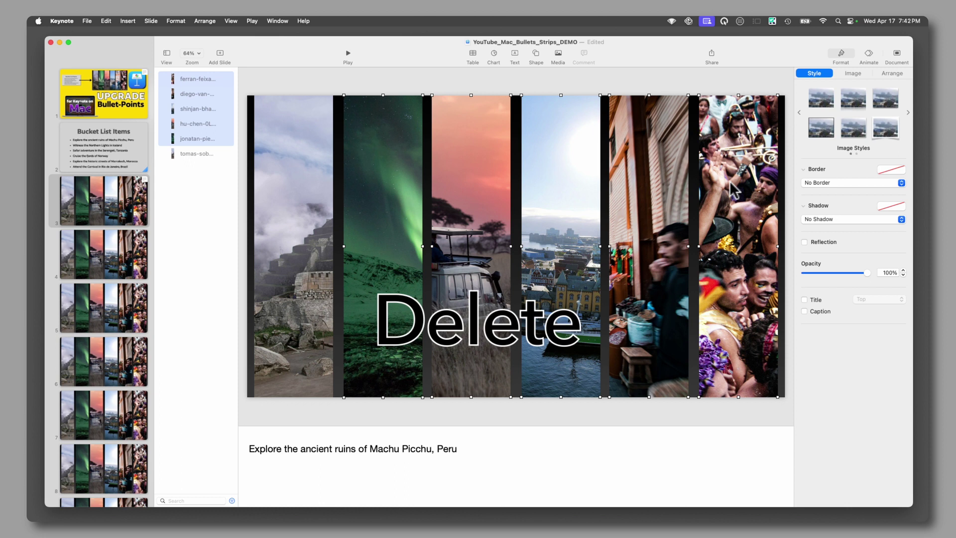
pyautogui.press('super+s')
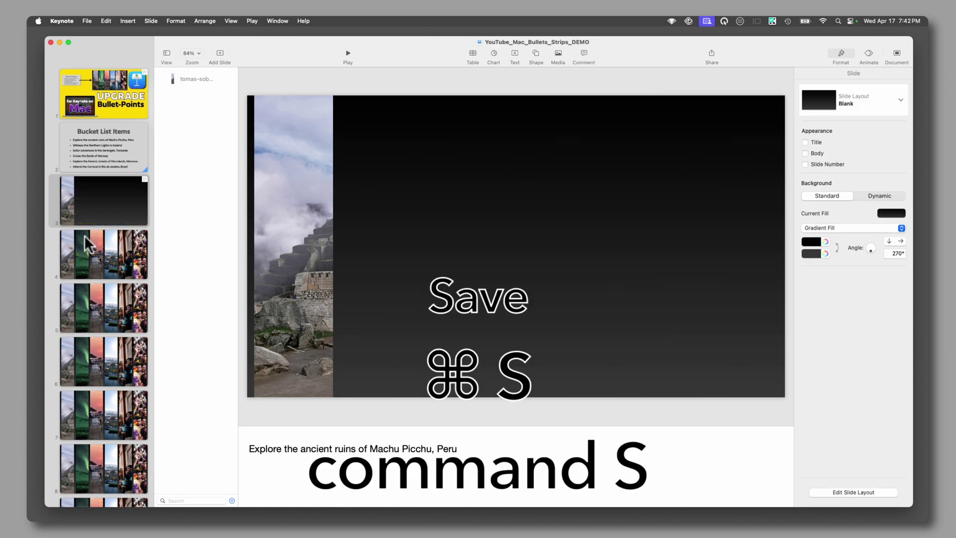
# - Paste the Northern Lights bullet into slide 4's notes and delete the four photos after the aurora strip
pyautogui.click(94, 153)
pyautogui.doubleClick(336, 234)
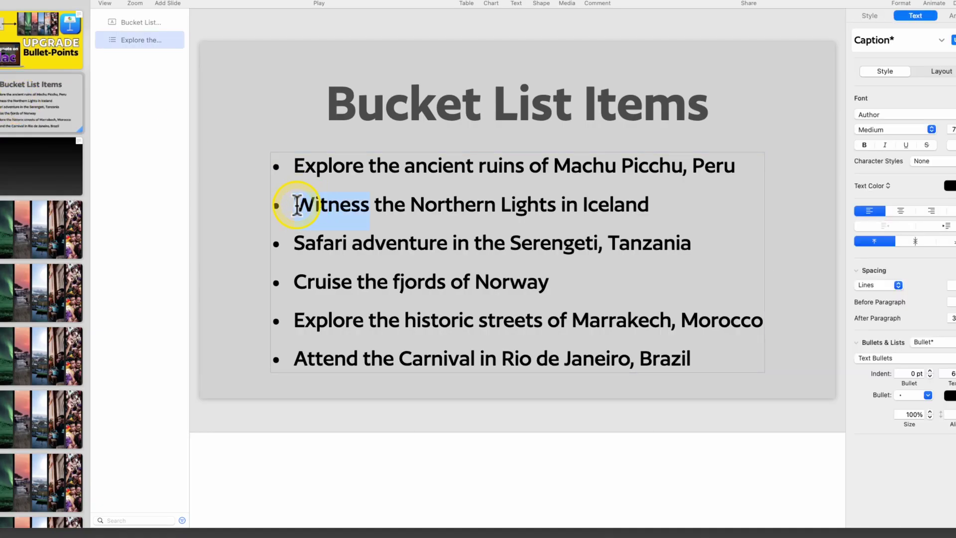
pyautogui.moveTo(297, 205); pyautogui.dragTo(644, 203)
pyautogui.press('super+c')
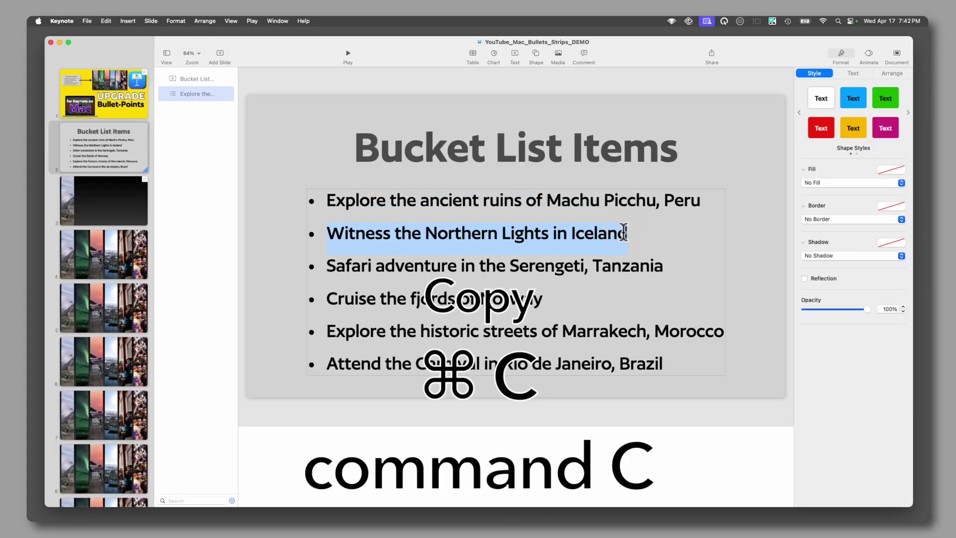
pyautogui.click(96, 252)
pyautogui.click(309, 453)
pyautogui.press('super+v')
pyautogui.moveTo(466, 83); pyautogui.dragTo(745, 204)
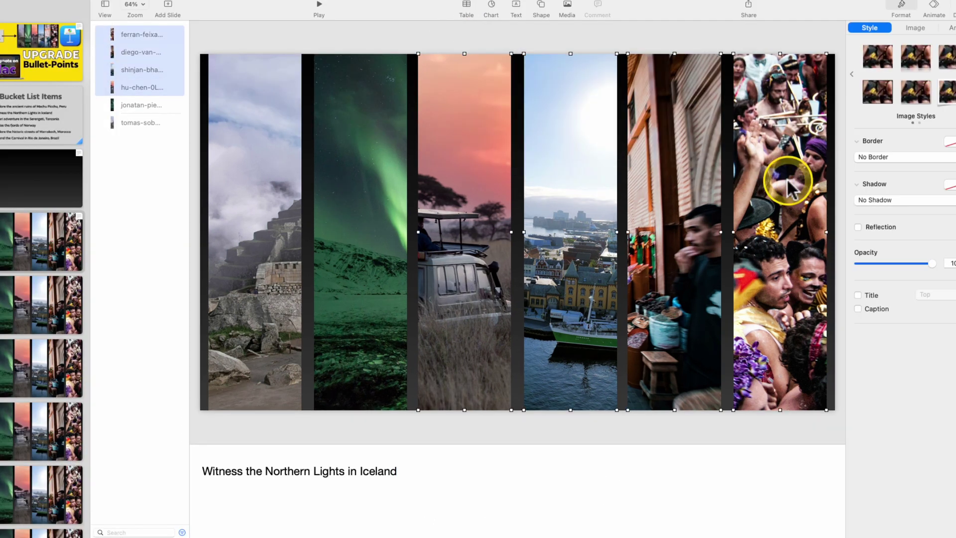
pyautogui.press('Delete')
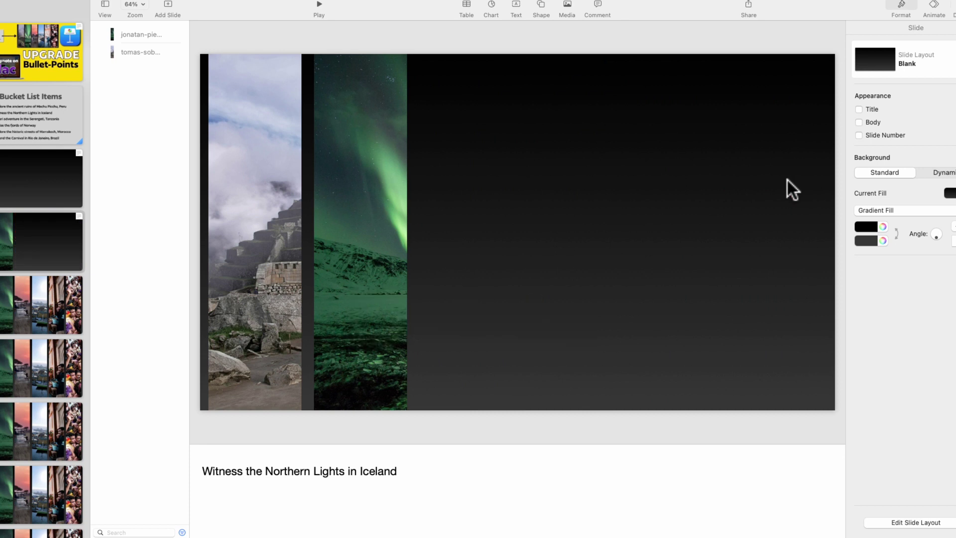
# - Paste the Safari bullet into slide 5's notes, delete its last three photos, and save
pyautogui.click(27, 125)
pyautogui.click(319, 264)
pyautogui.moveTo(327, 267); pyautogui.dragTo(662, 271)
pyautogui.press('super+c')
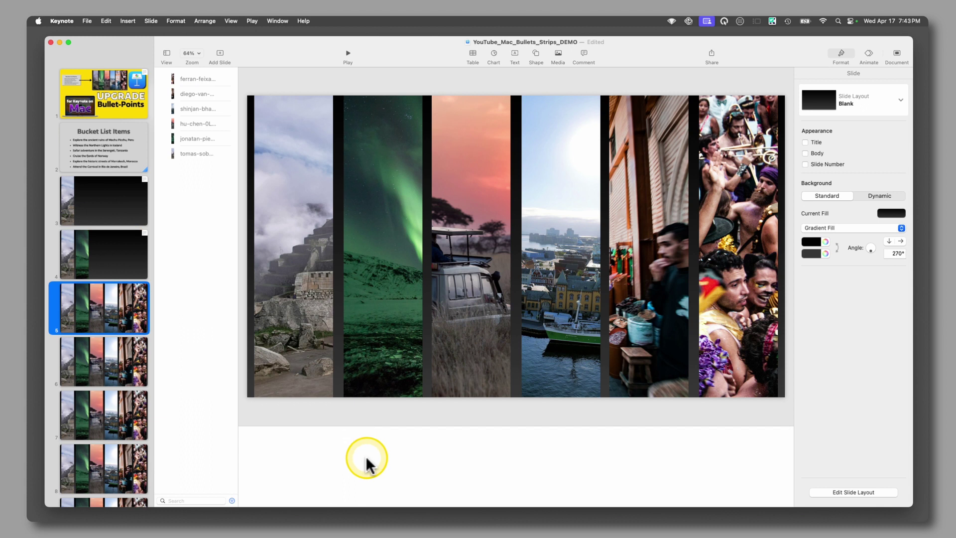
pyautogui.click(367, 459)
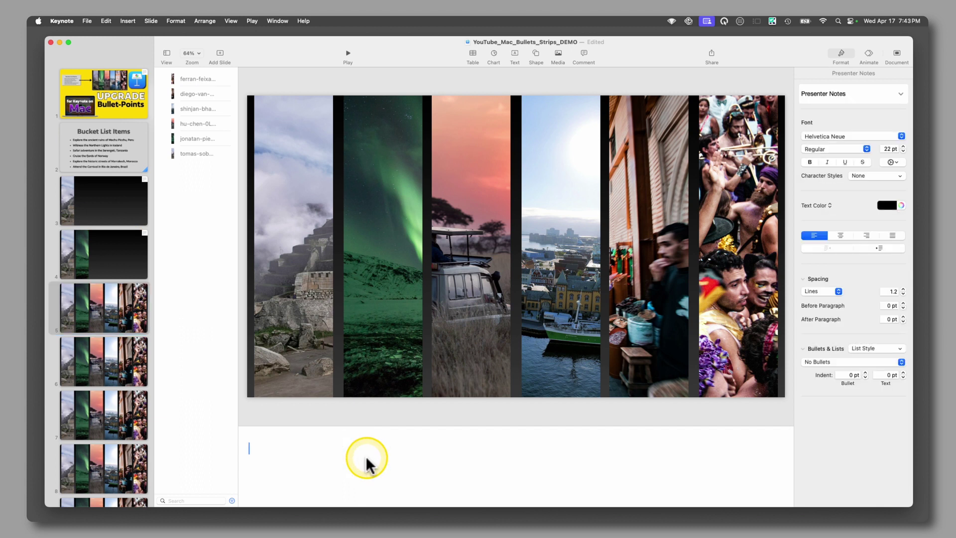
pyautogui.press('super+v')
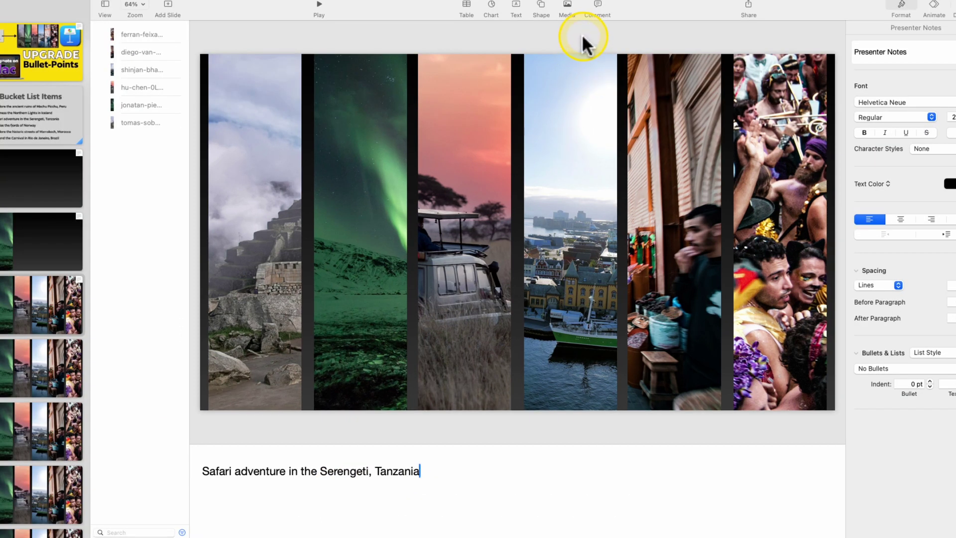
pyautogui.moveTo(581, 34); pyautogui.dragTo(792, 145)
pyautogui.press('BackSpace')
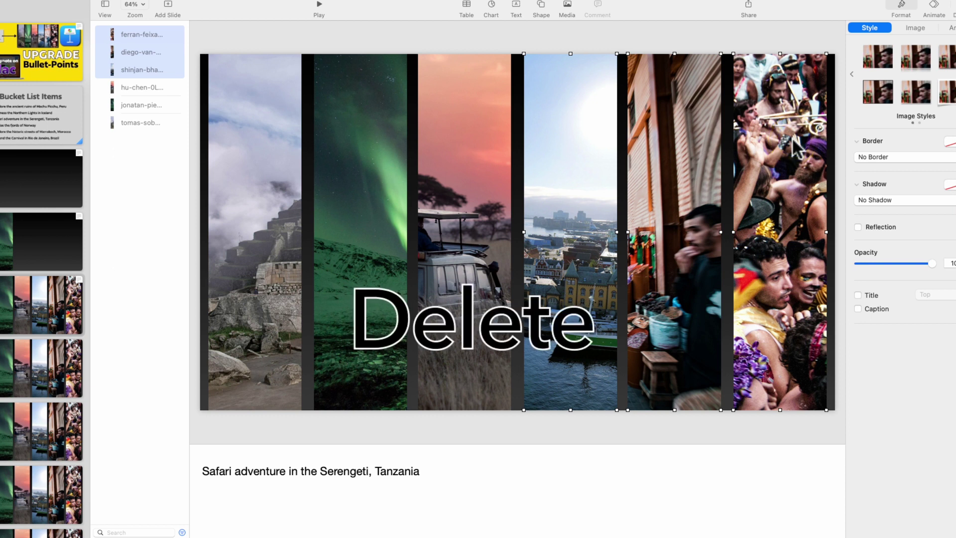
pyautogui.press('super+s')
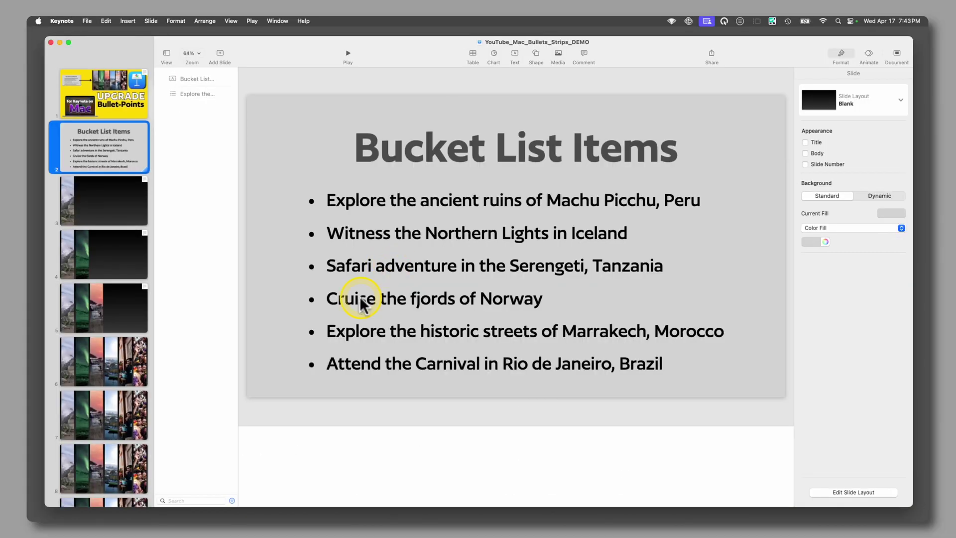
# - Paste the Norway fjords bullet into slide 6's notes and delete its last two photos
pyautogui.click(324, 299)
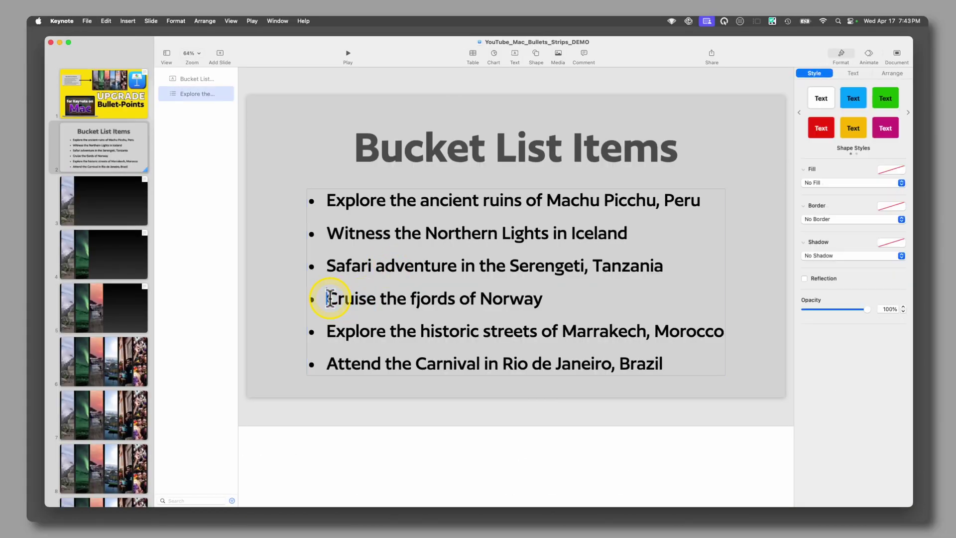
pyautogui.moveTo(324, 299); pyautogui.dragTo(576, 295)
pyautogui.press('super+c')
pyautogui.click(106, 344)
pyautogui.click(278, 448)
pyautogui.press('super+v')
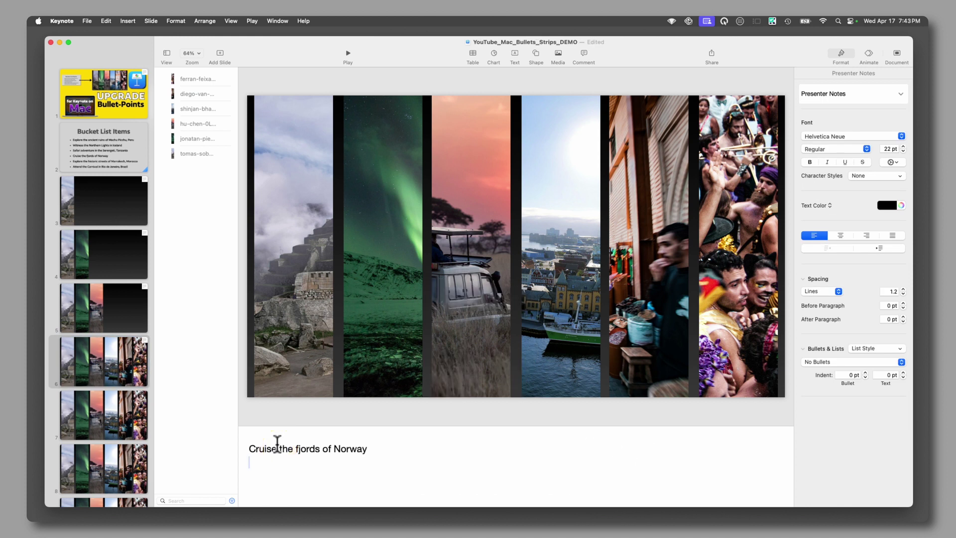
pyautogui.click(673, 117)
pyautogui.keyDown('shift'); pyautogui.click(724, 152); pyautogui.keyUp('shift')
pyautogui.press('BackSpace')
pyautogui.press('Down')
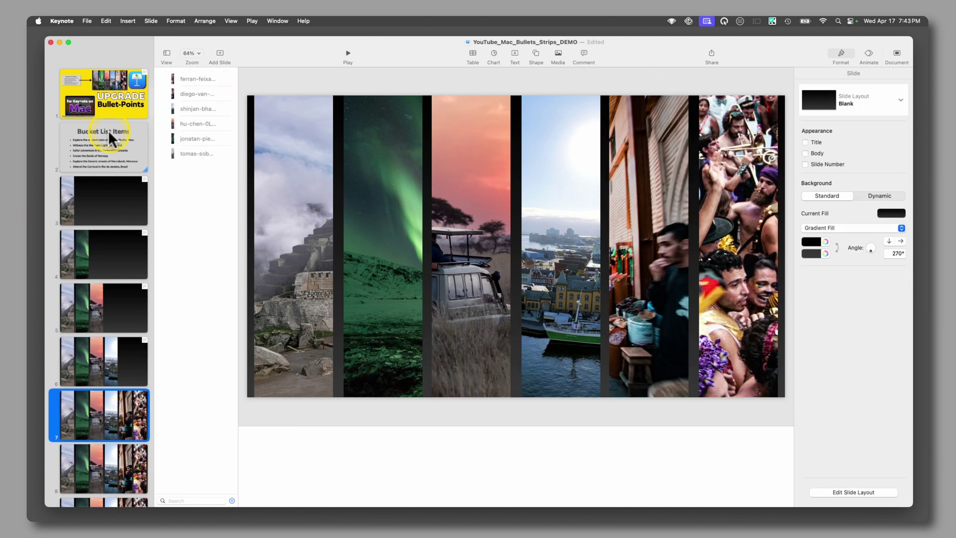
# - Paste the Marrakech bullet into slide 7's presenter notes
pyautogui.click(107, 132)
pyautogui.click(327, 331)
pyautogui.moveTo(327, 331); pyautogui.dragTo(722, 333)
pyautogui.press('super+c')
pyautogui.click(104, 415)
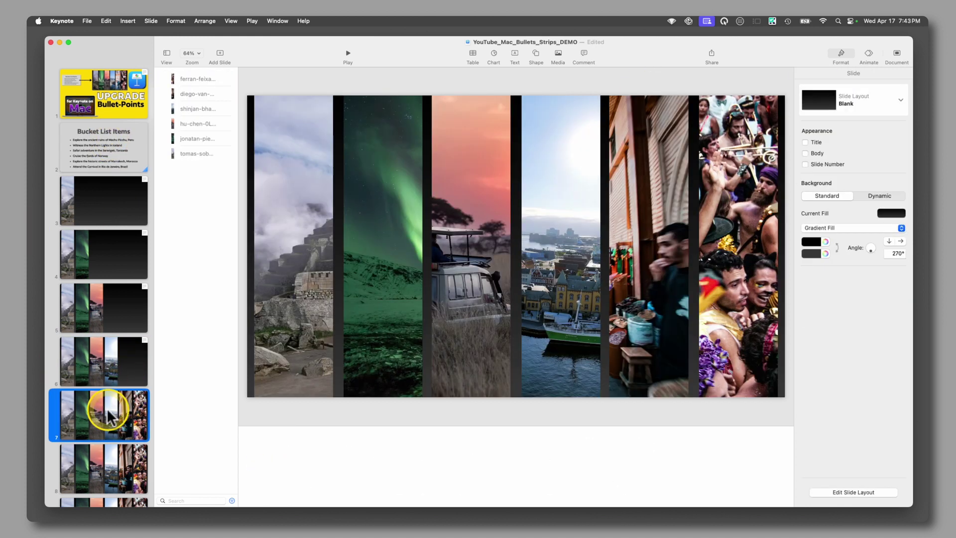
pyautogui.click(317, 465)
pyautogui.press('super+v')
# - Paste the Rio de Janeiro carnival bullet into slide 8's presenter notes
pyautogui.click(107, 167)
pyautogui.click(327, 365)
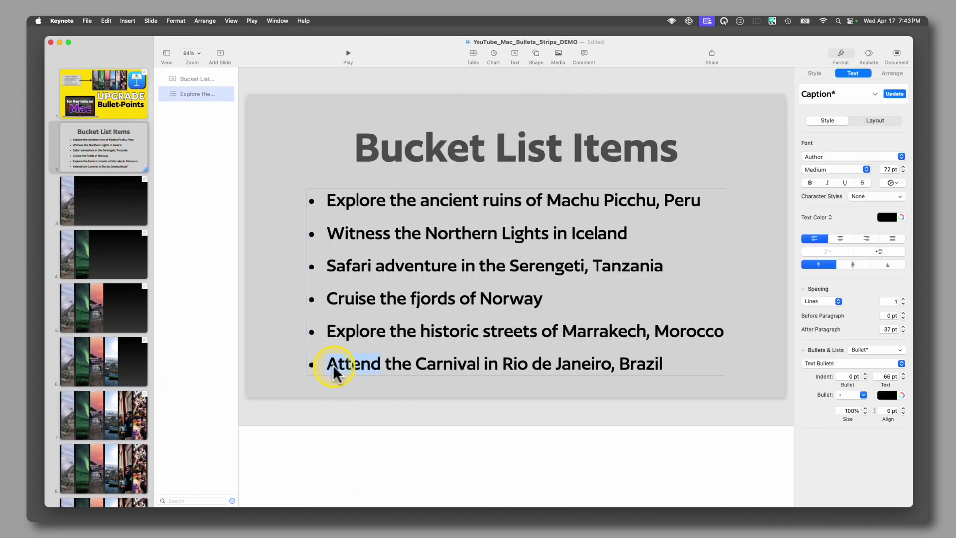
pyautogui.moveTo(327, 365); pyautogui.dragTo(690, 367)
pyautogui.press('super+c')
pyautogui.click(103, 415)
pyautogui.click(104, 468)
pyautogui.click(293, 472)
pyautogui.press('super+v')
# - Delete the carnival photo from slide 7
pyautogui.click(104, 414)
pyautogui.doubleClick(742, 199)
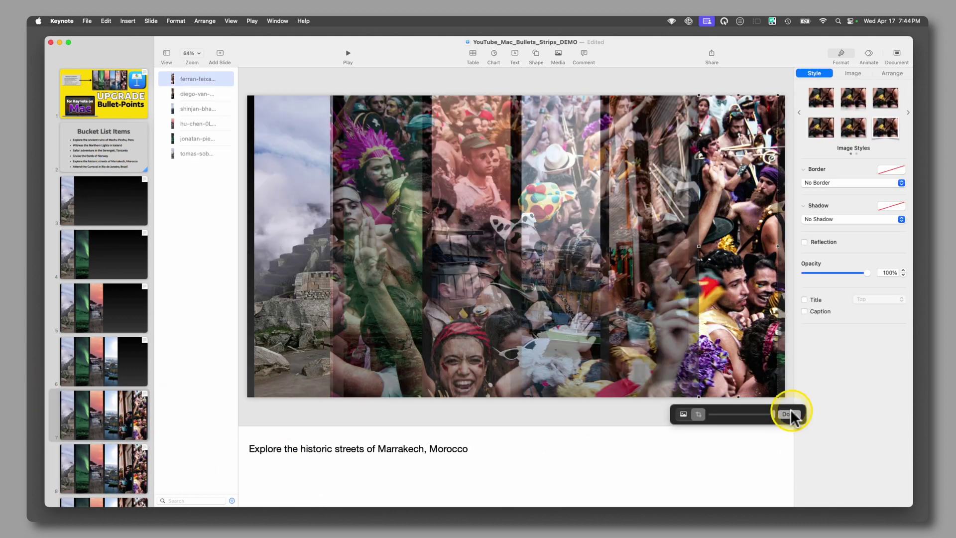
pyautogui.click(790, 416)
pyautogui.click(743, 193)
pyautogui.press('Delete')
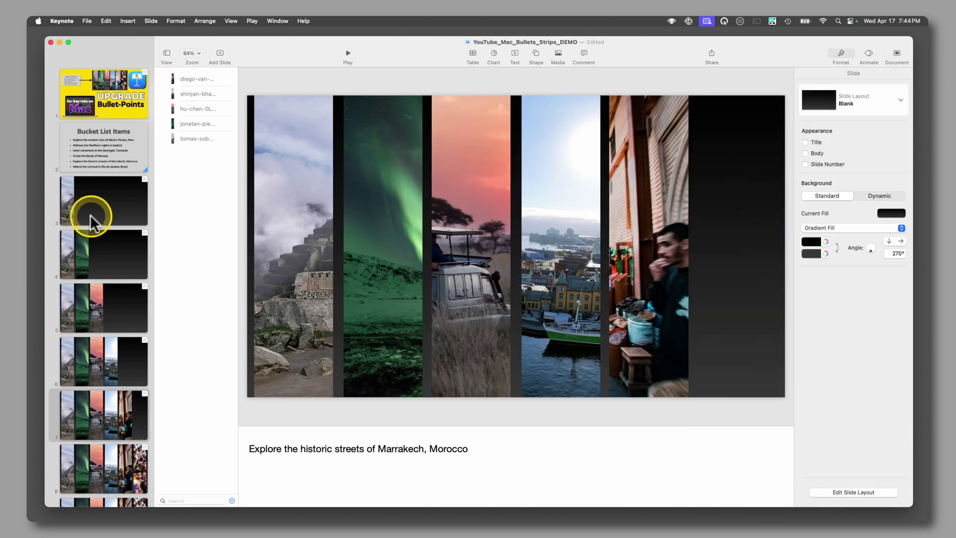
# - Review slides 3 through 8, each revealing one more photo strip
pyautogui.click(94, 213)
pyautogui.click(94, 244)
pyautogui.click(107, 299)
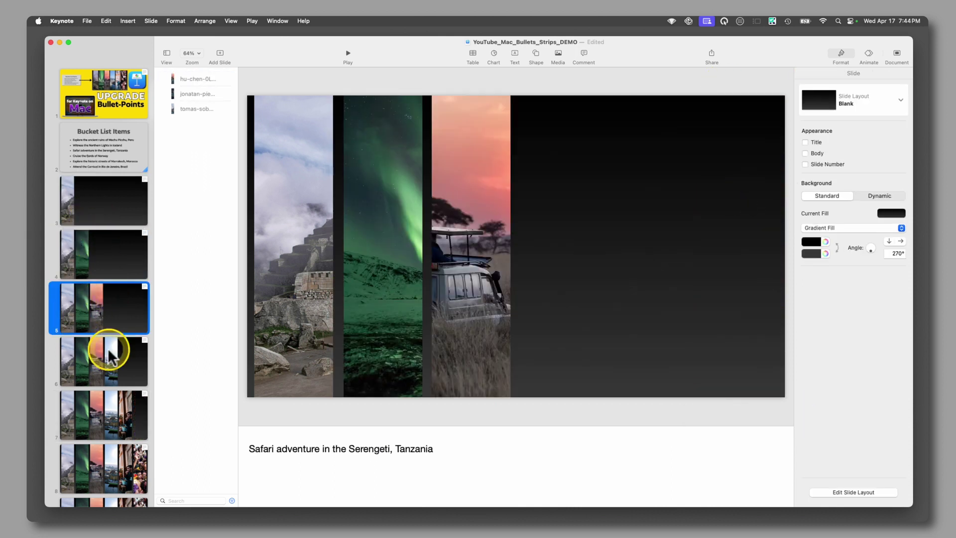
pyautogui.click(110, 361)
pyautogui.click(111, 416)
pyautogui.click(113, 450)
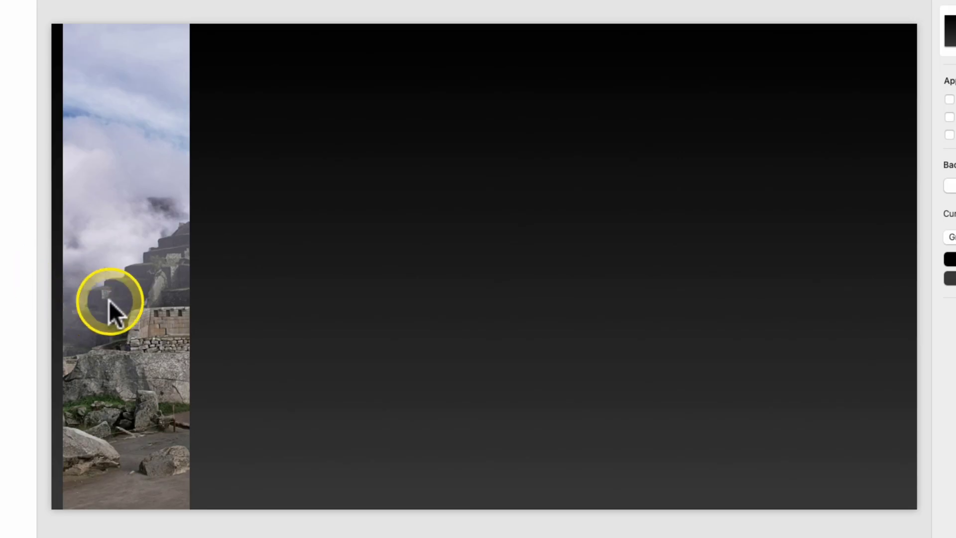
# - Give the Machu Picchu photo a Wipe build-in of 0.7 s from the bottom
pyautogui.click(136, 264)
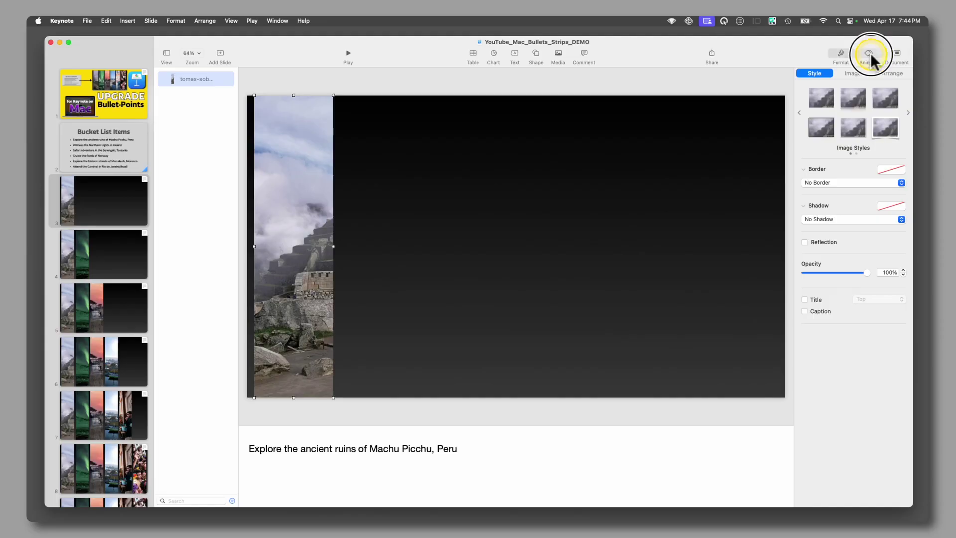
pyautogui.click(869, 56)
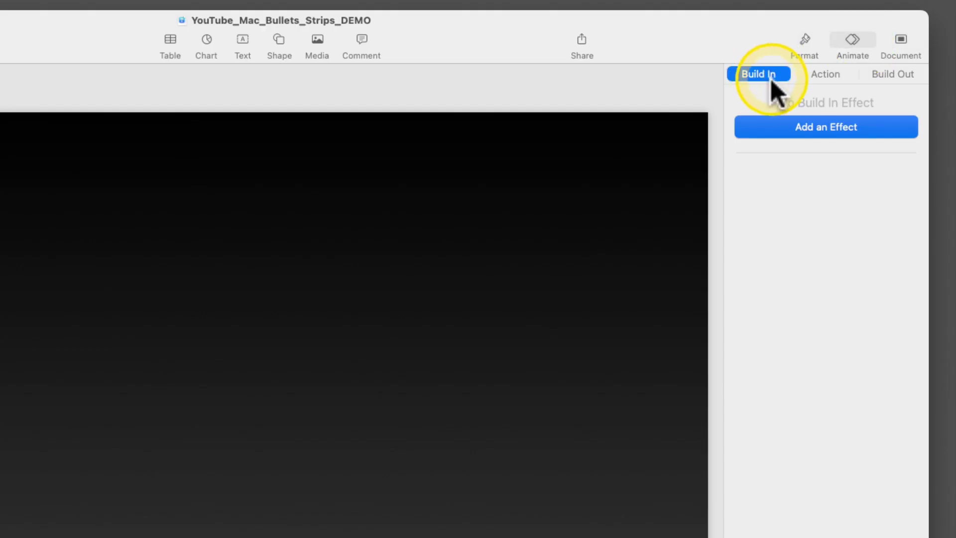
pyautogui.click(780, 127)
pyautogui.click(785, 396)
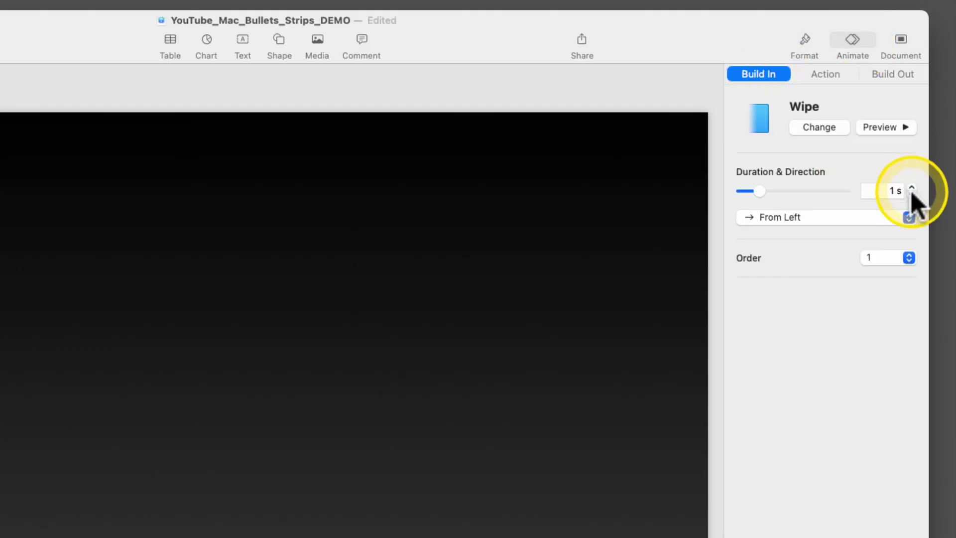
pyautogui.click(911, 195)
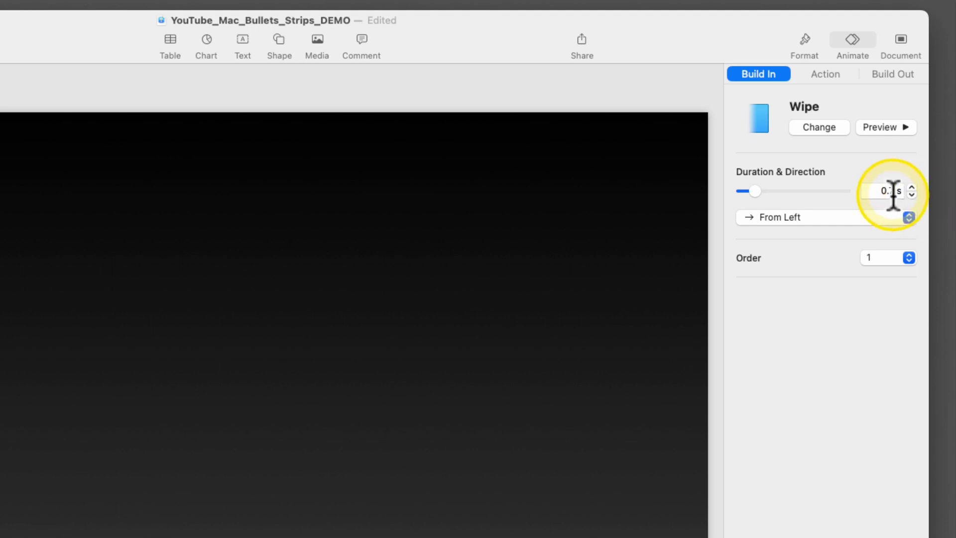
pyautogui.click(856, 218)
pyautogui.click(811, 271)
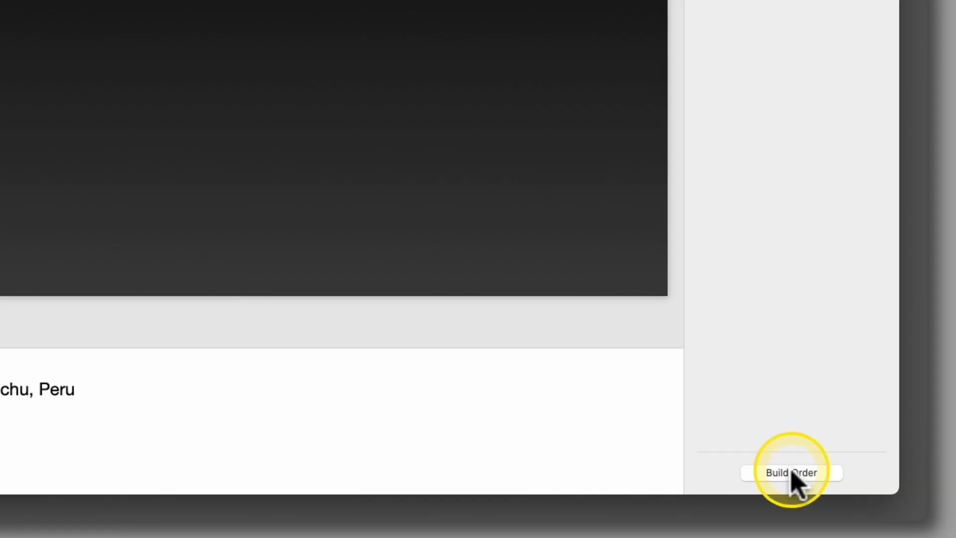
# - Set the wipe's build order to start After Transition, then go to slide 4
pyautogui.click(853, 494)
pyautogui.click(295, 493)
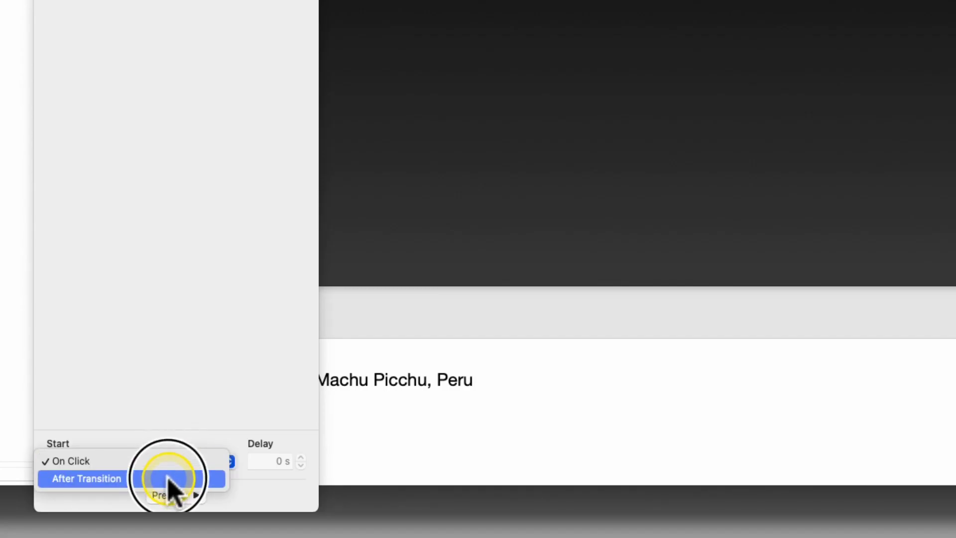
pyautogui.click(290, 504)
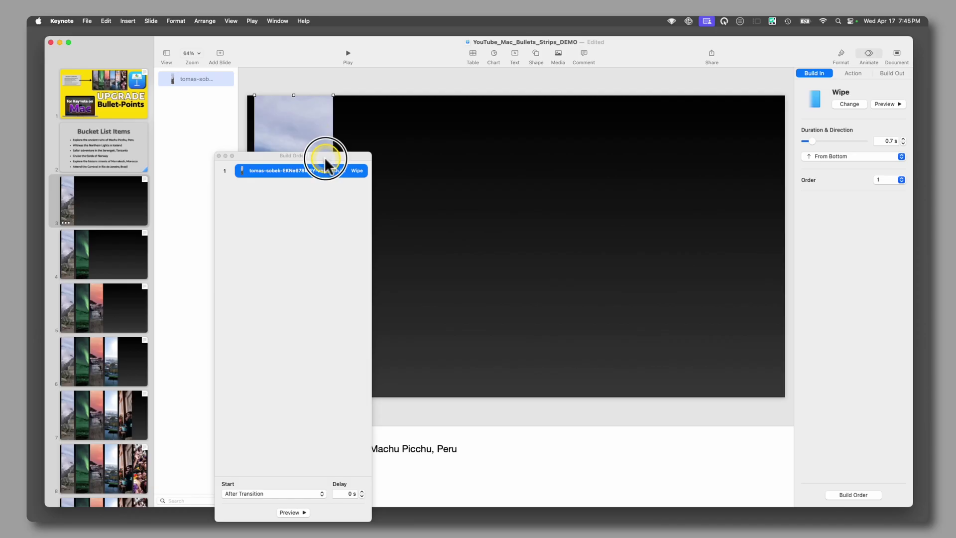
pyautogui.moveTo(324, 157); pyautogui.dragTo(623, 105)
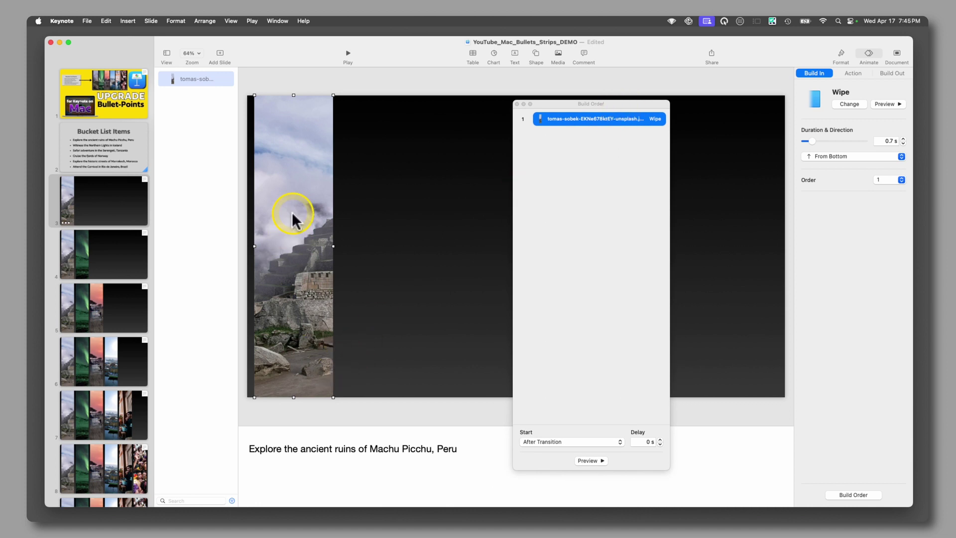
pyautogui.click(93, 254)
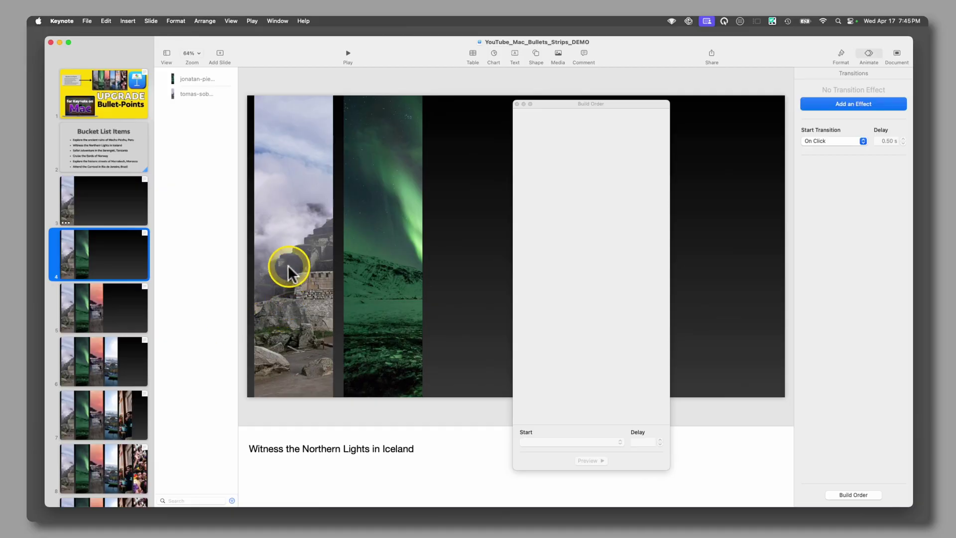
# - Give the Machu Picchu photo a 0.5 s Opacity action to 20%, starting after the transition
pyautogui.click(476, 267)
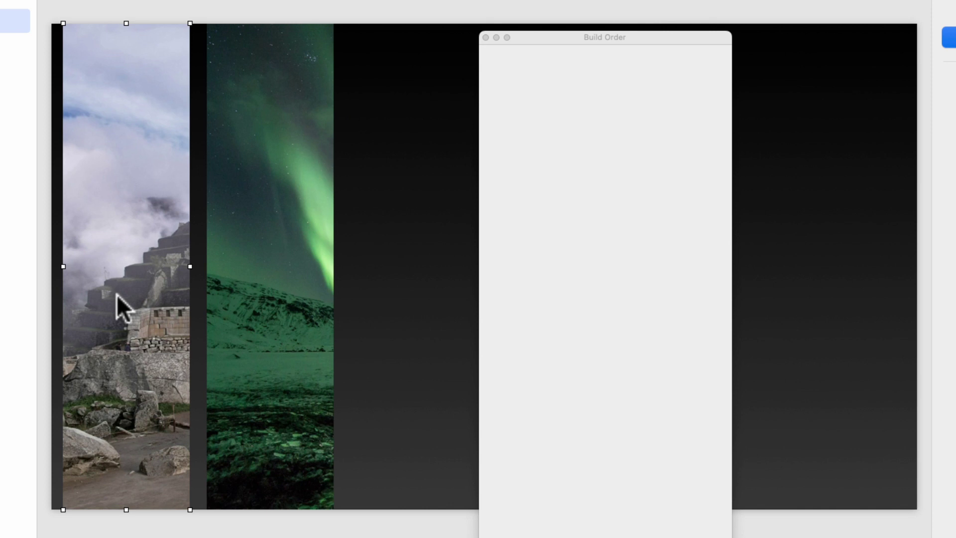
pyautogui.click(820, 73)
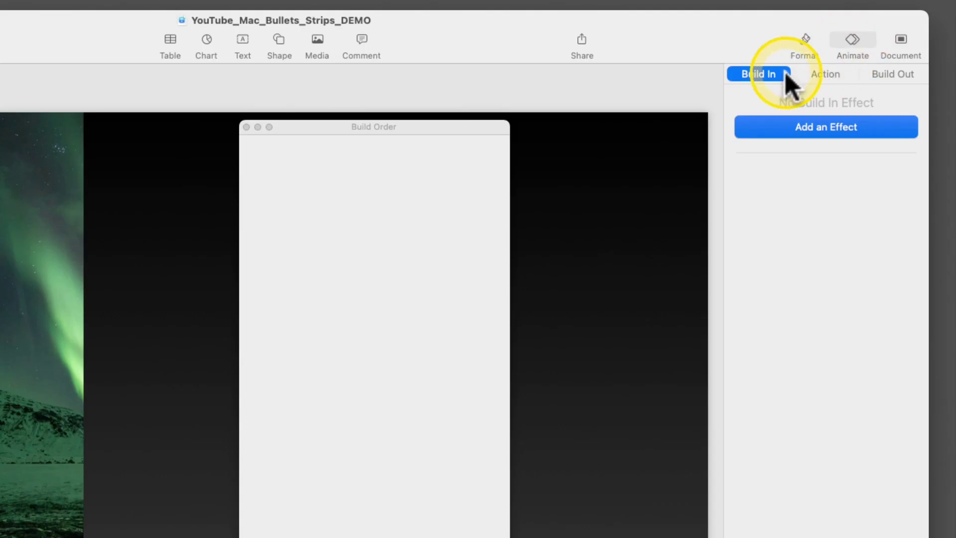
pyautogui.click(826, 72)
pyautogui.click(802, 127)
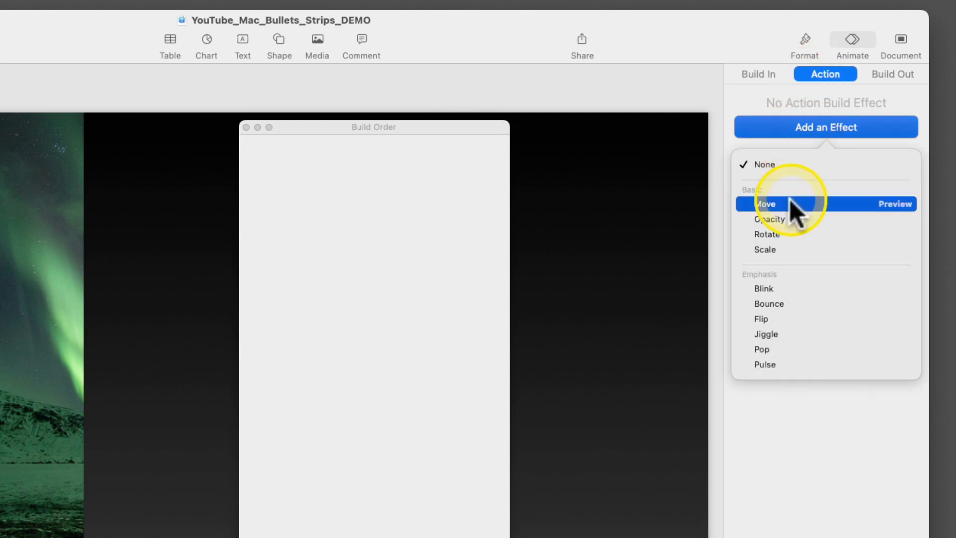
pyautogui.click(781, 220)
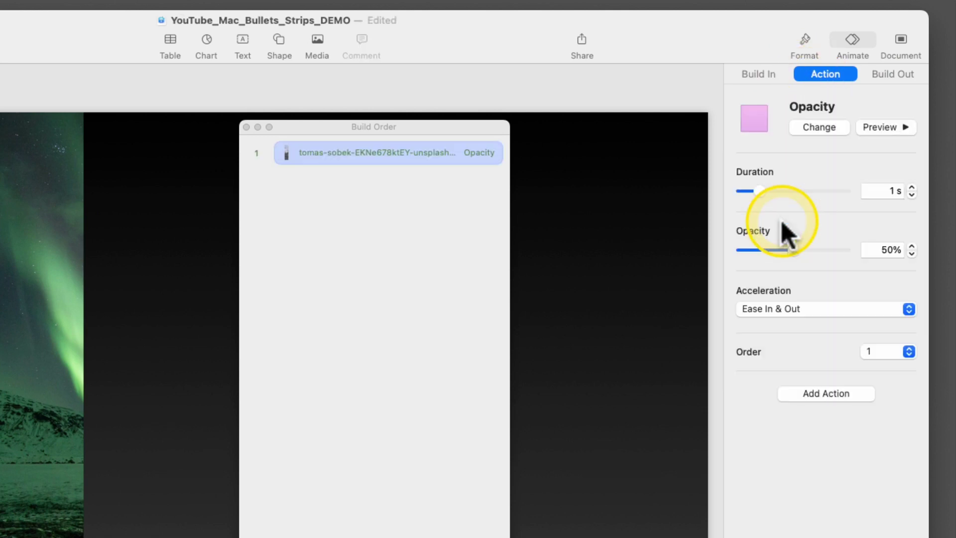
pyautogui.click(911, 196)
pyautogui.click(911, 195)
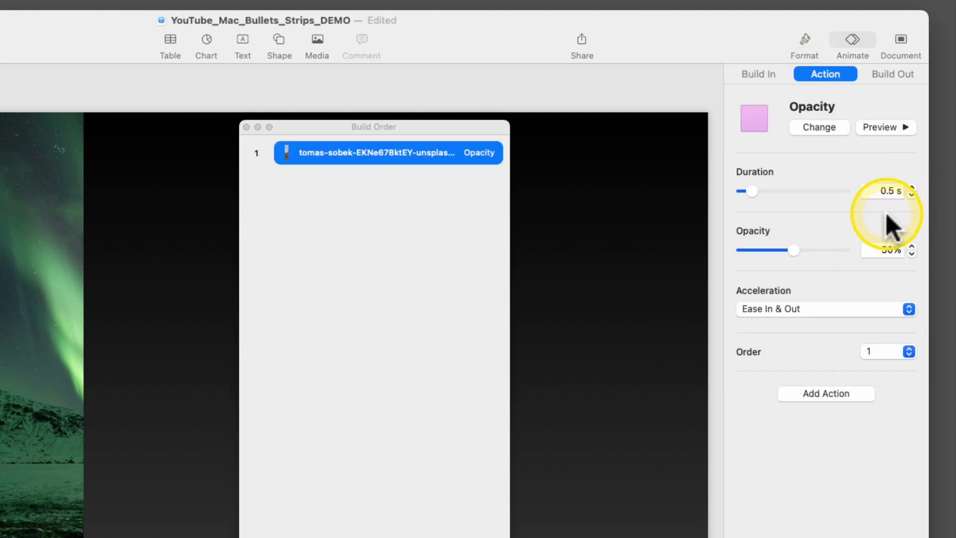
pyautogui.doubleClick(884, 250)
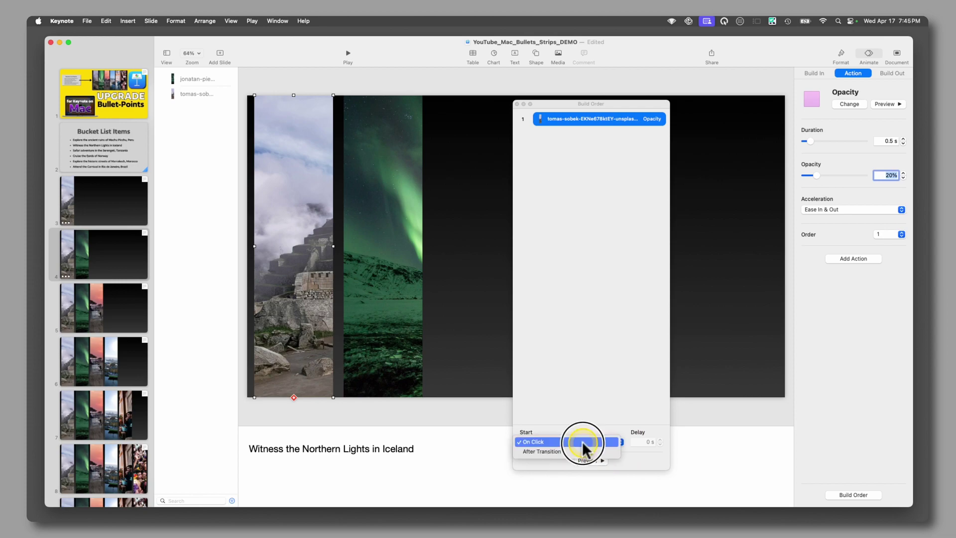
pyautogui.click(583, 444)
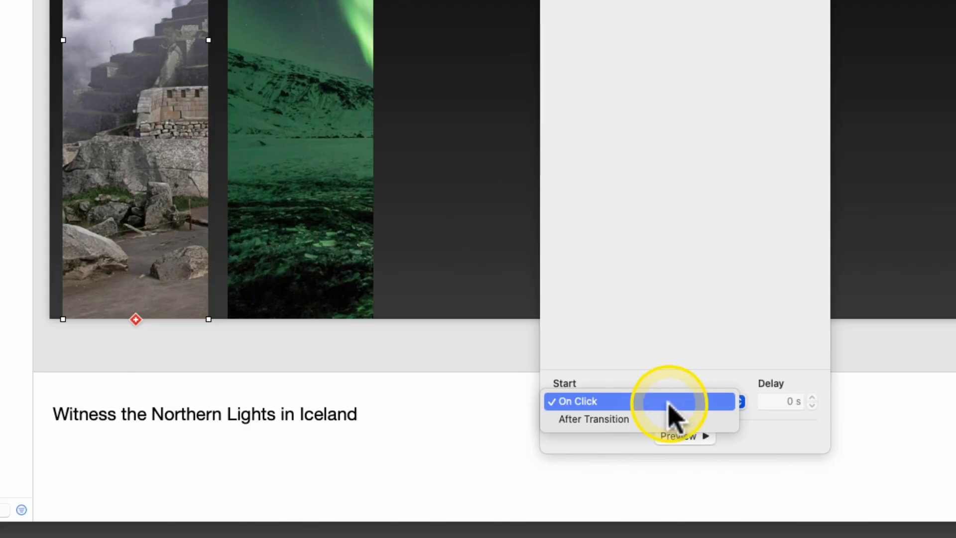
pyautogui.click(661, 419)
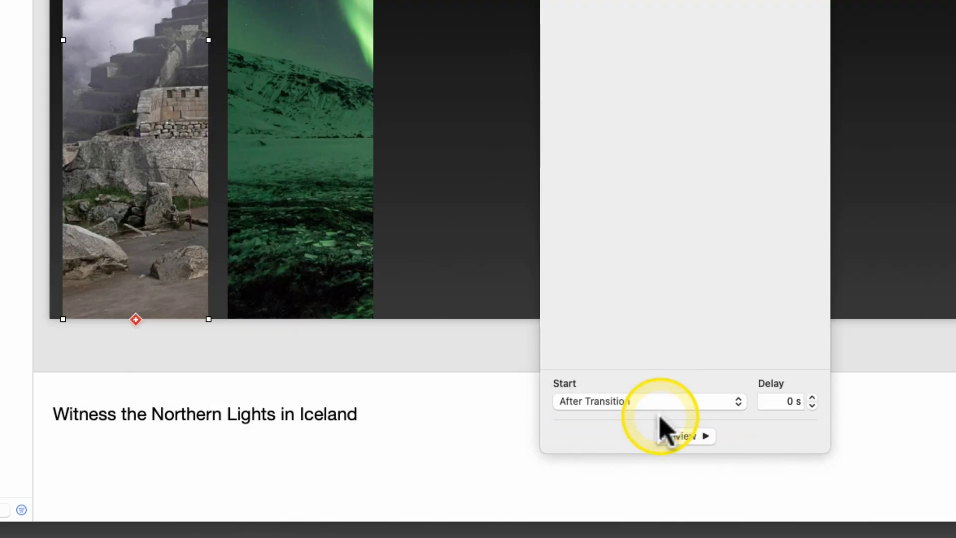
# - Make the aurora photo build in with a 0.7 s Wipe from the top, starting with build 1
pyautogui.click(284, 131)
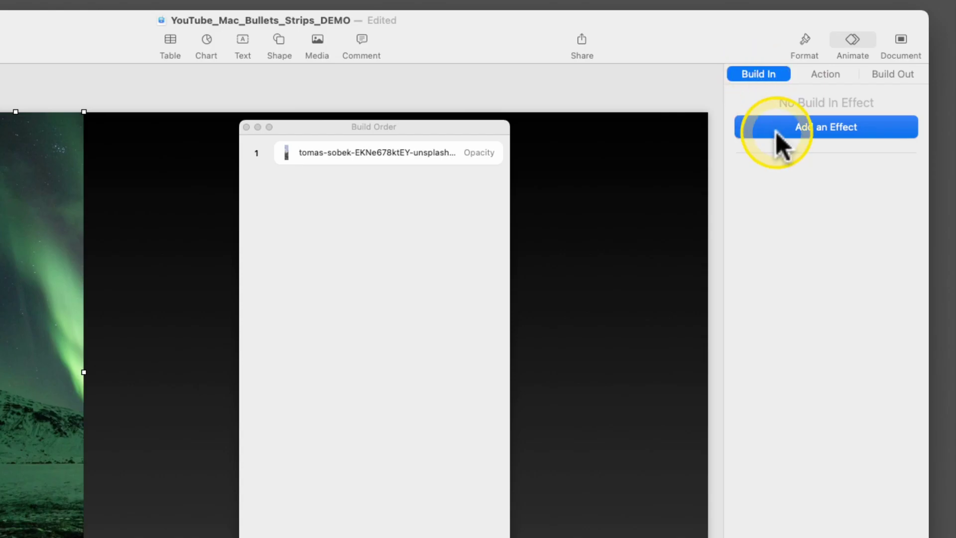
pyautogui.click(775, 130)
pyautogui.click(775, 203)
pyautogui.click(911, 194)
pyautogui.click(912, 194)
pyautogui.click(911, 195)
pyautogui.click(848, 217)
pyautogui.click(835, 257)
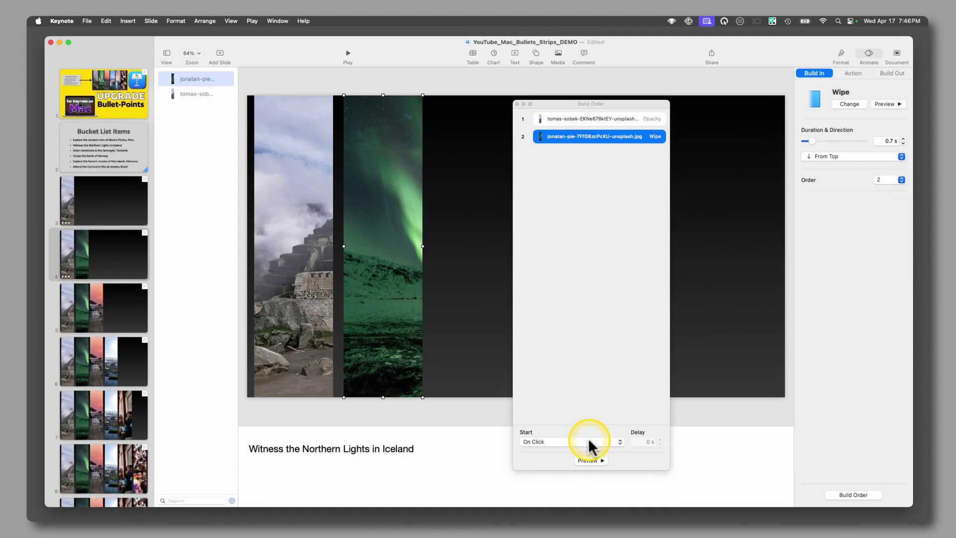
pyautogui.click(589, 442)
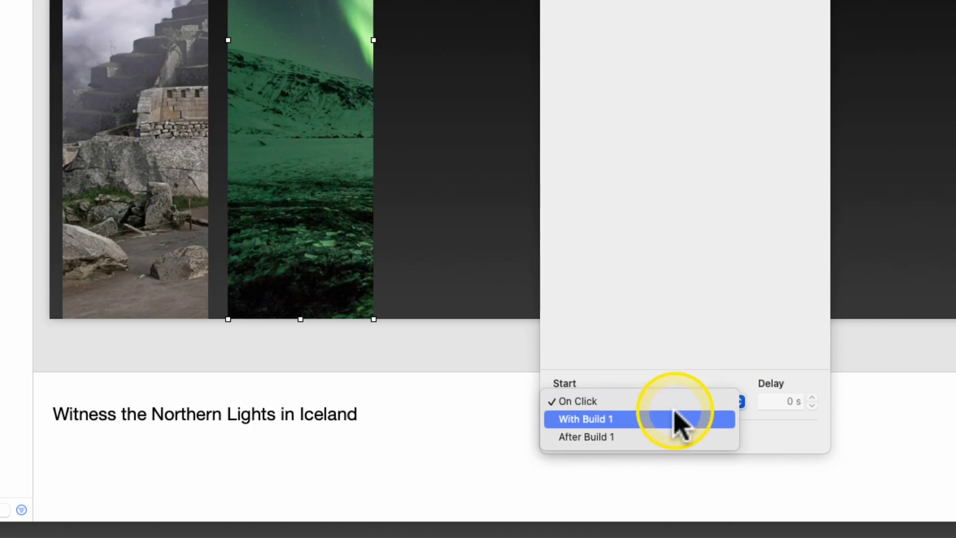
pyautogui.click(585, 451)
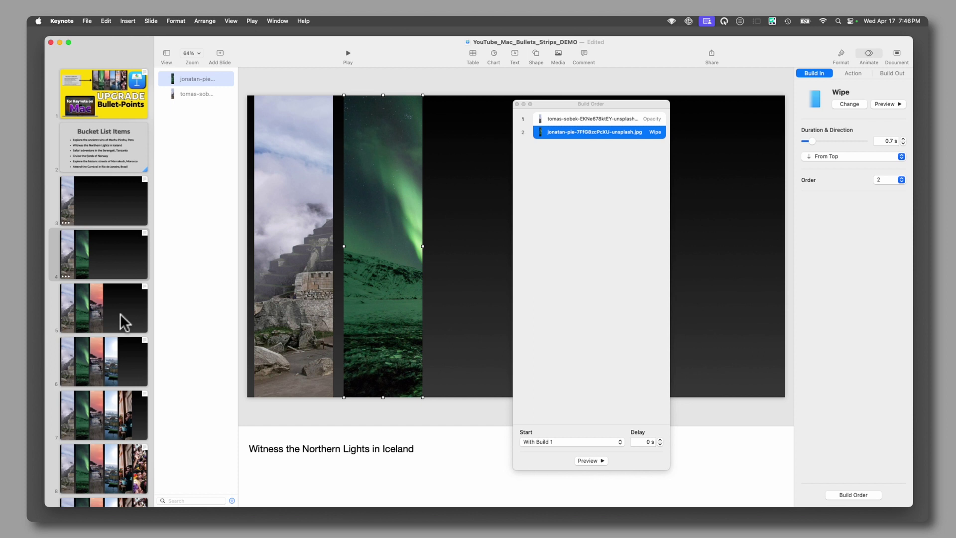
# - On slide 5, add an Opacity action dimming the aurora photo to 20%
pyautogui.click(121, 313)
pyautogui.click(470, 226)
pyautogui.click(380, 235)
pyautogui.click(853, 73)
pyautogui.click(845, 104)
pyautogui.click(820, 157)
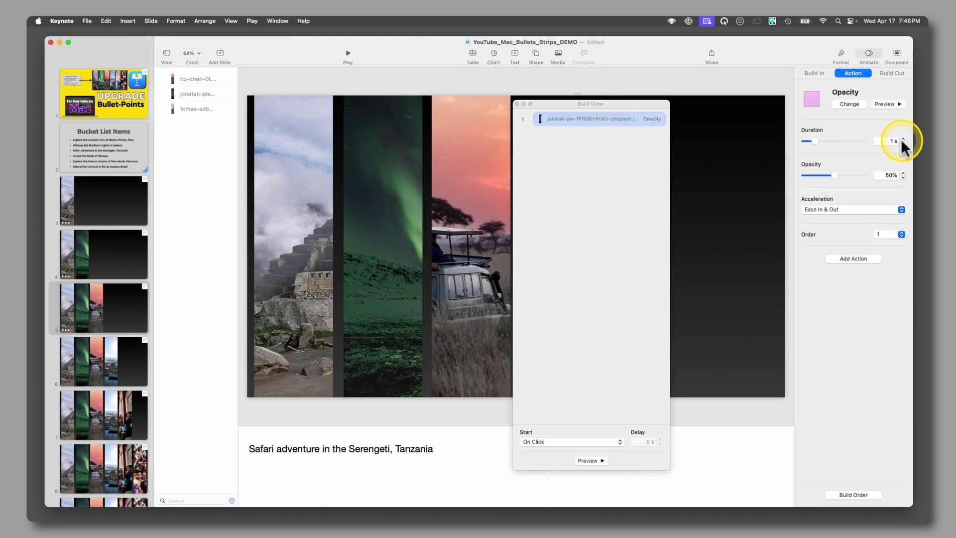
pyautogui.click(892, 175)
# - Make the safari photo on slide 5 wipe in from the bottom with the dimming
pyautogui.click(476, 349)
pyautogui.click(814, 73)
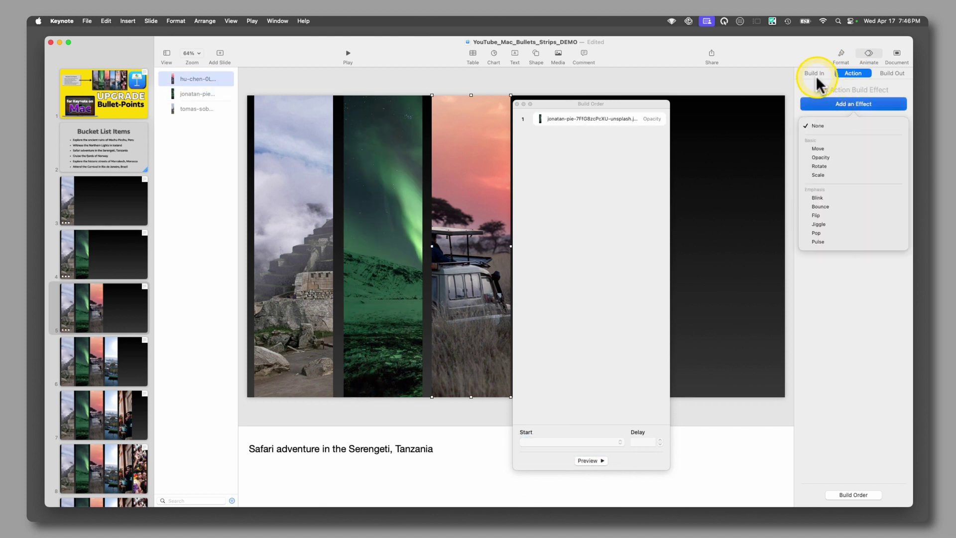
pyautogui.click(849, 101)
pyautogui.click(828, 149)
pyautogui.click(846, 156)
pyautogui.click(847, 192)
pyautogui.click(571, 442)
# - On slide 6, dim the safari photo to 20% right after the transition
pyautogui.click(576, 452)
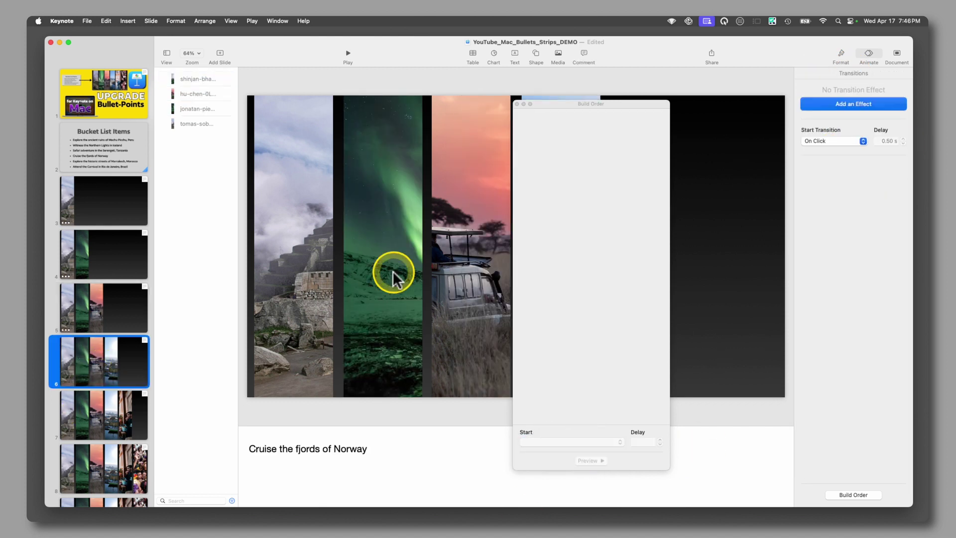
pyautogui.moveTo(609, 104); pyautogui.dragTo(357, 125)
pyautogui.click(853, 73)
pyautogui.click(854, 104)
pyautogui.click(823, 150)
pyautogui.click(887, 175)
pyautogui.click(324, 465)
# - Make the Norway photo on slide 6 wipe in together with the dimming
pyautogui.click(331, 473)
pyautogui.click(576, 274)
pyautogui.click(849, 104)
pyautogui.click(819, 149)
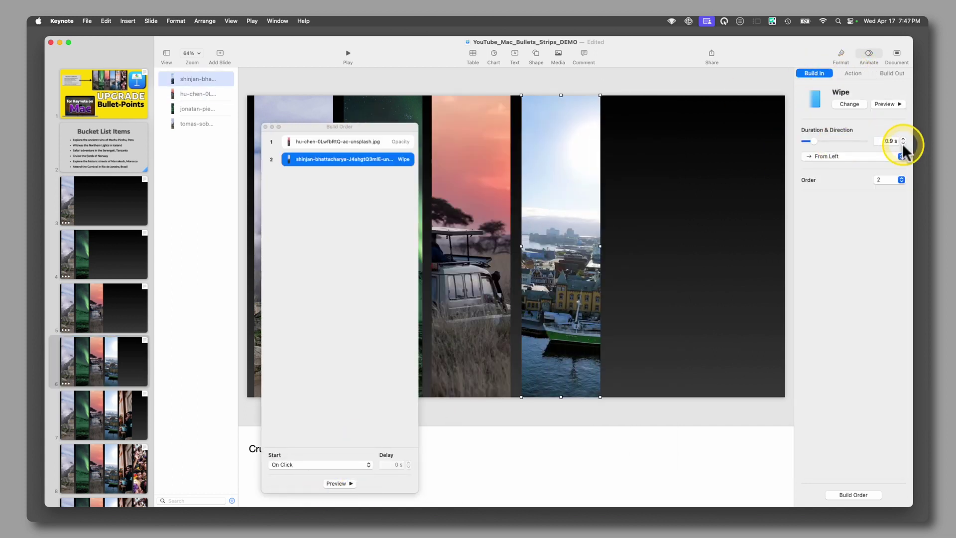
pyautogui.click(904, 149)
pyautogui.click(867, 184)
pyautogui.click(324, 464)
# - On slide 7, dim the Norway photo to 20% right after the transition
pyautogui.click(333, 474)
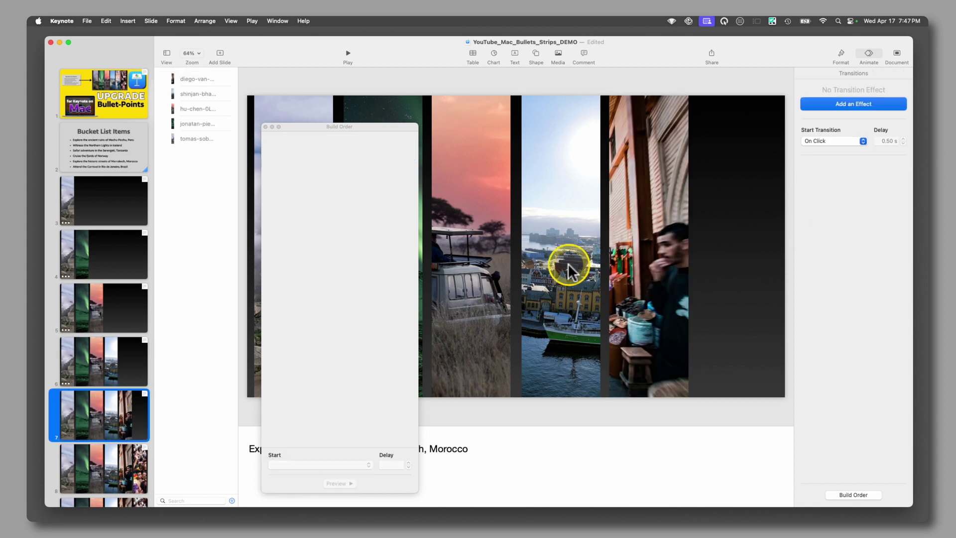
pyautogui.click(569, 272)
pyautogui.click(853, 103)
pyautogui.click(823, 149)
pyautogui.click(885, 175)
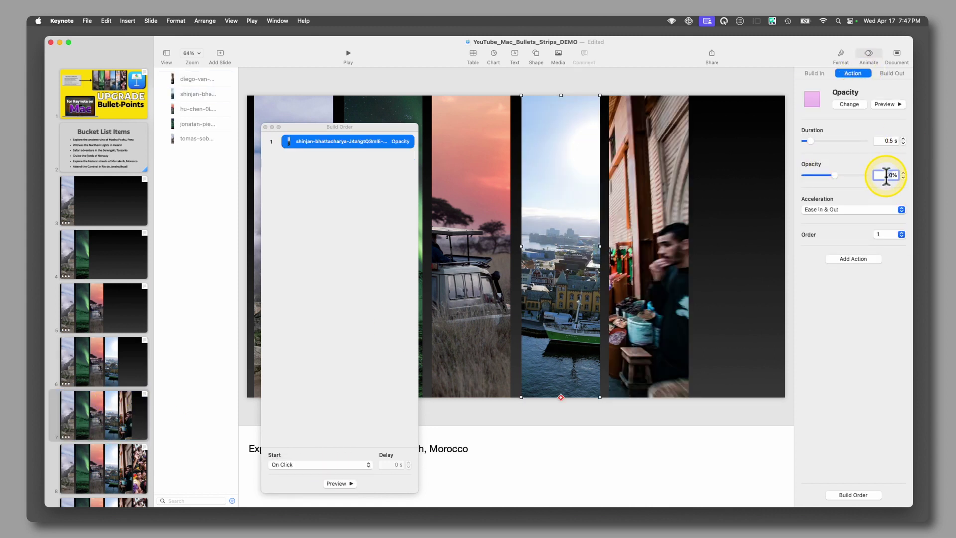
pyautogui.click(323, 464)
# - Give the Morocco photo on slide 7 a Wipe build-in
pyautogui.click(333, 474)
pyautogui.click(647, 264)
pyautogui.click(827, 97)
pyautogui.click(839, 156)
# - On slide 8, add an Opacity action dimming the Morocco photo to 20%
pyautogui.click(144, 456)
pyautogui.click(647, 228)
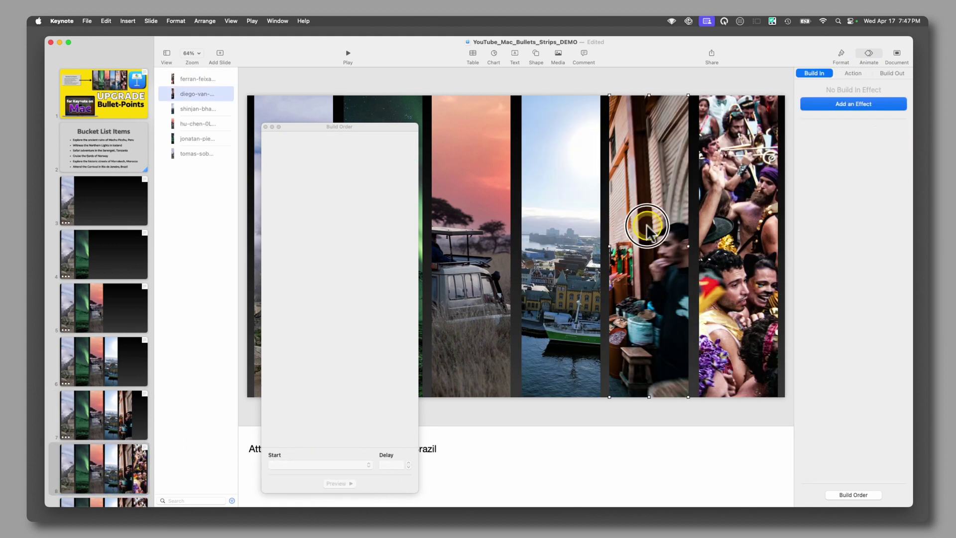
pyautogui.click(853, 73)
pyautogui.click(854, 104)
pyautogui.click(823, 155)
pyautogui.click(886, 176)
# - Wipe the Carnival photo in from the top with the dimming, then close Build Order and save
pyautogui.click(704, 266)
pyautogui.click(815, 73)
pyautogui.click(854, 100)
pyautogui.click(841, 156)
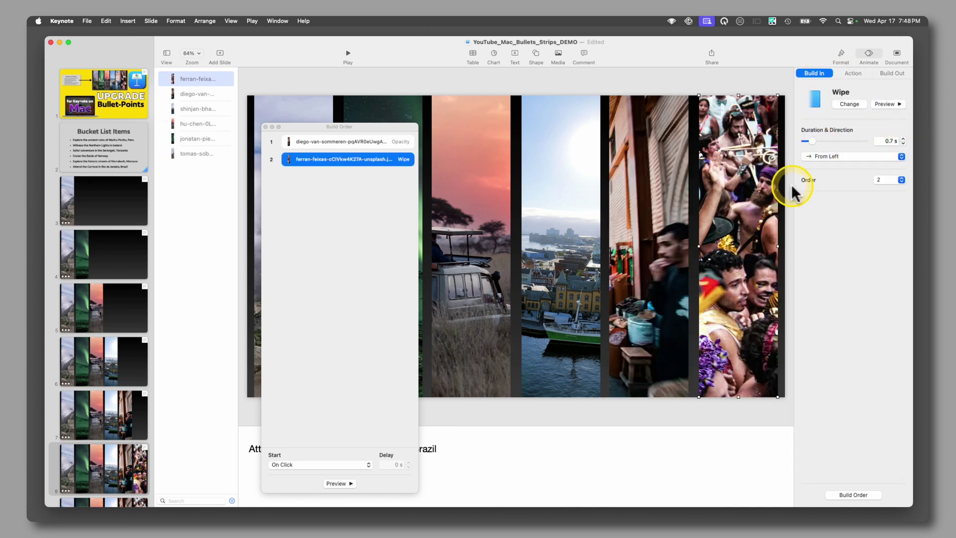
pyautogui.click(827, 156)
pyautogui.click(827, 169)
pyautogui.click(319, 464)
pyautogui.click(319, 475)
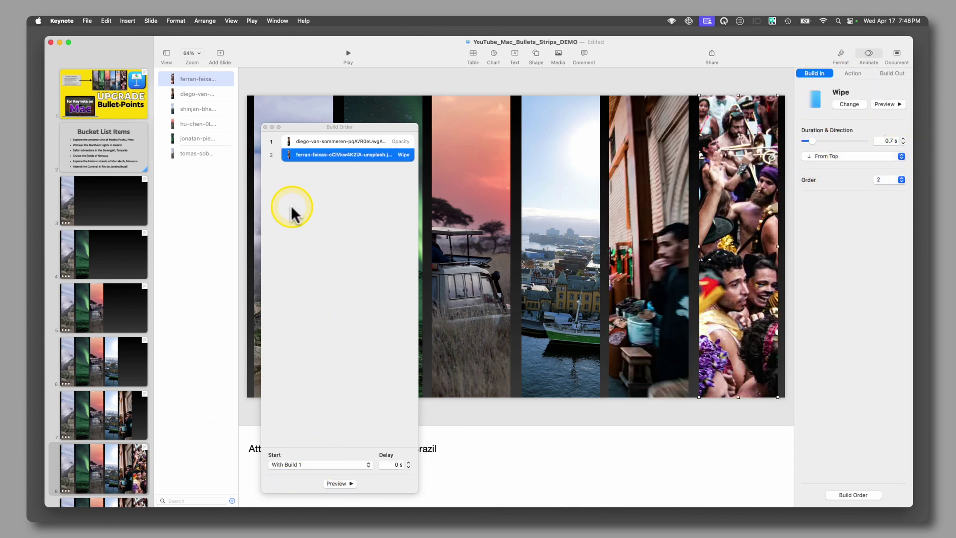
pyautogui.click(265, 126)
pyautogui.press('super+s')
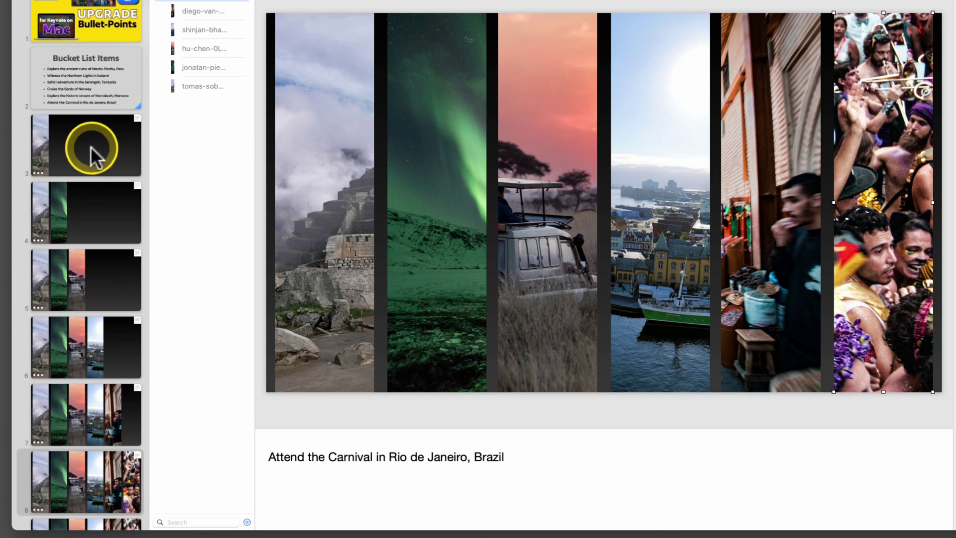
# - Glance back at slide 4, then show slide 5, the Serengeti safari slide
pyautogui.click(92, 195)
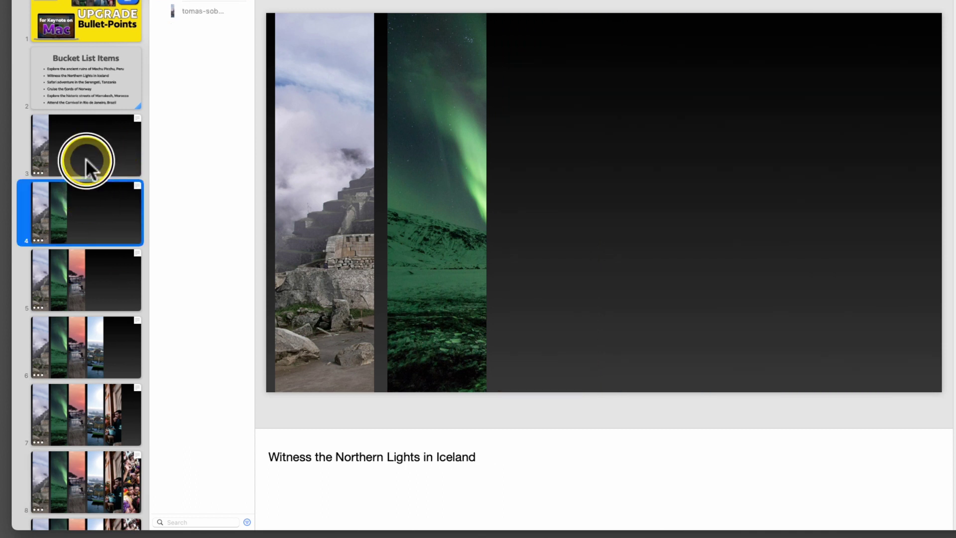
pyautogui.click(107, 209)
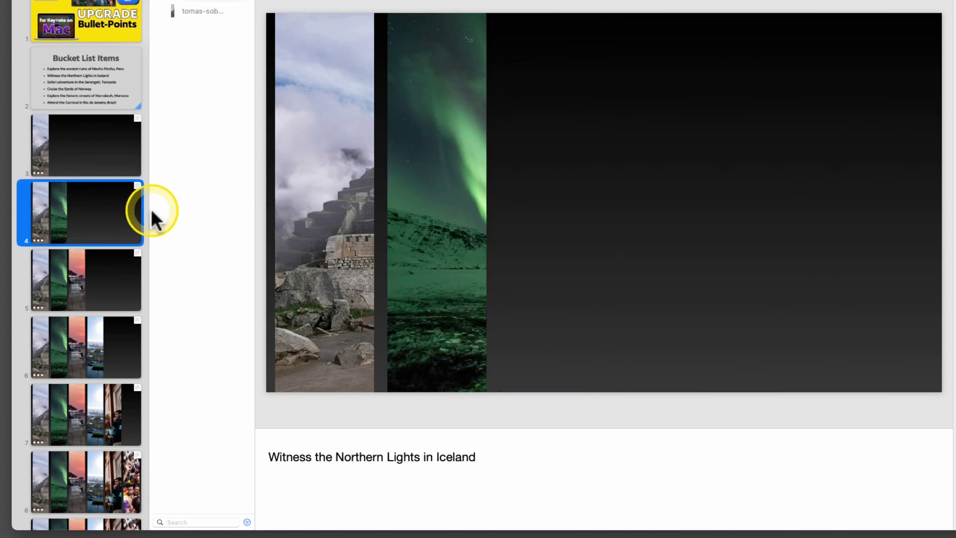
pyautogui.click(111, 291)
pyautogui.scroll(-3, 109, 282)
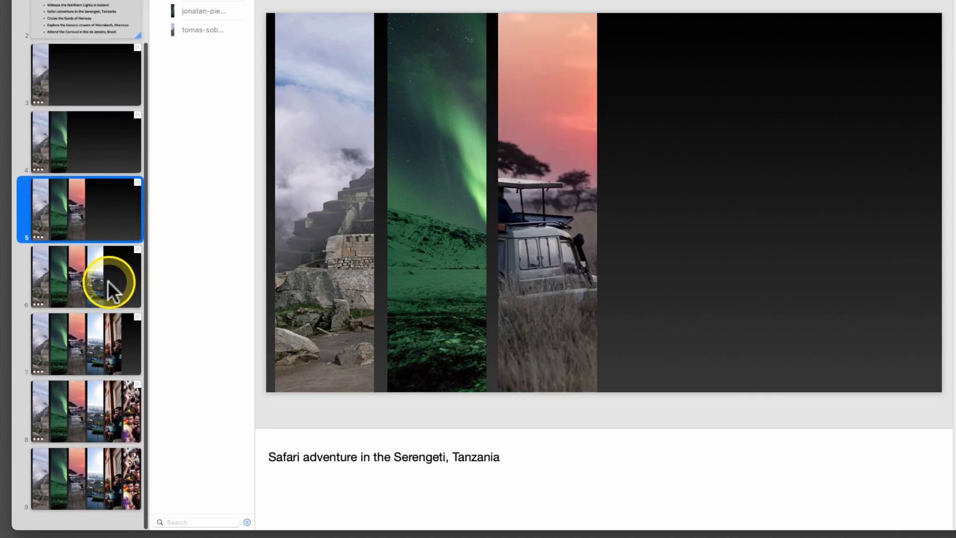
# - Set the slide 5 Machu Picchu photo's opacity to 20% and copy its style
pyautogui.click(327, 193)
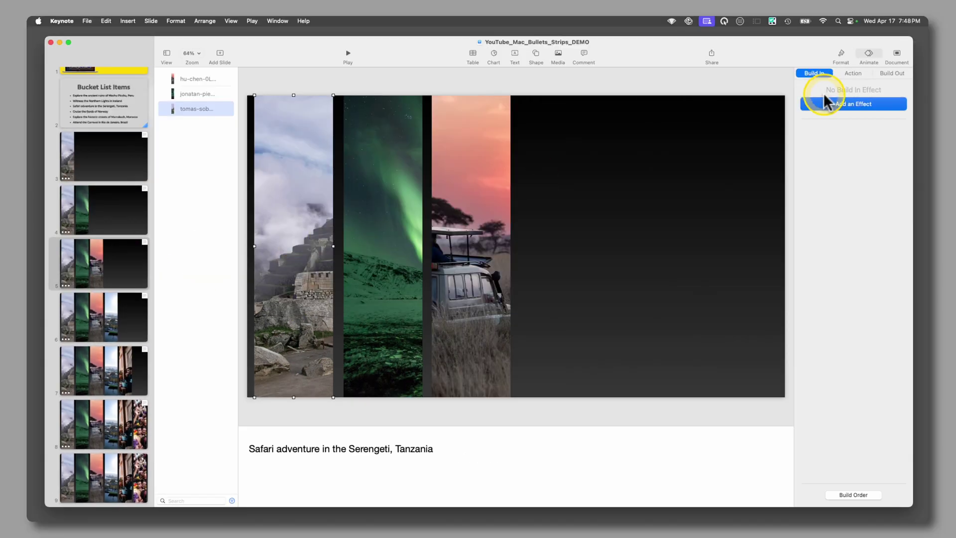
pyautogui.click(859, 59)
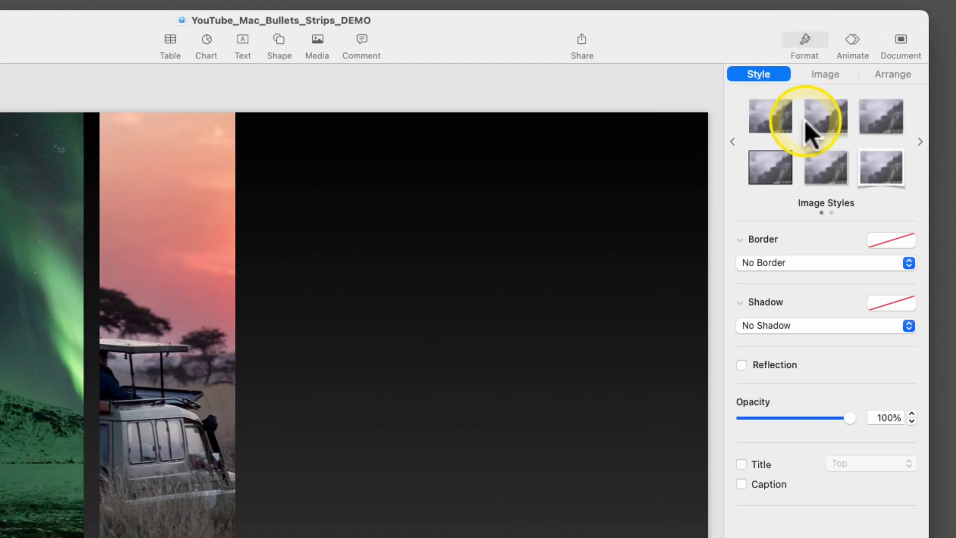
pyautogui.doubleClick(881, 416)
pyautogui.write('20')
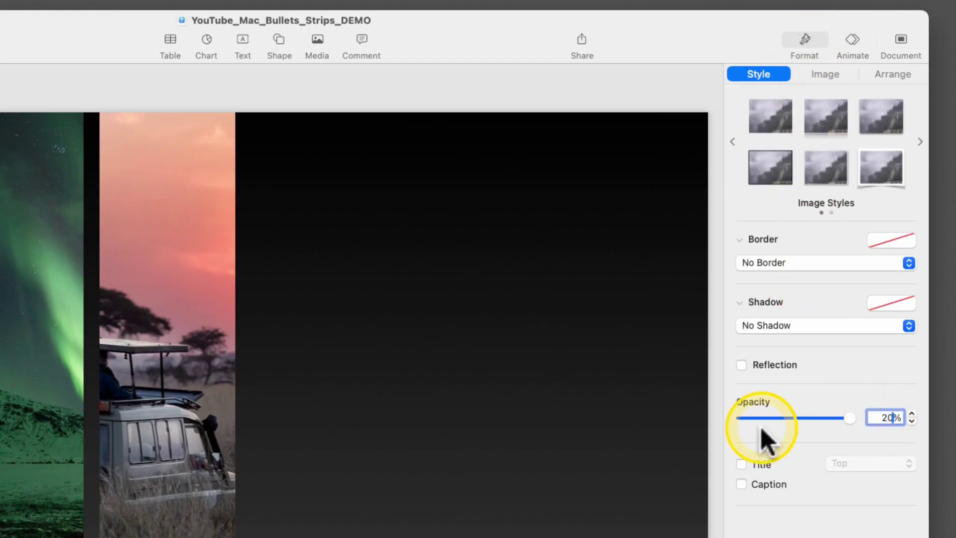
pyautogui.press('Return')
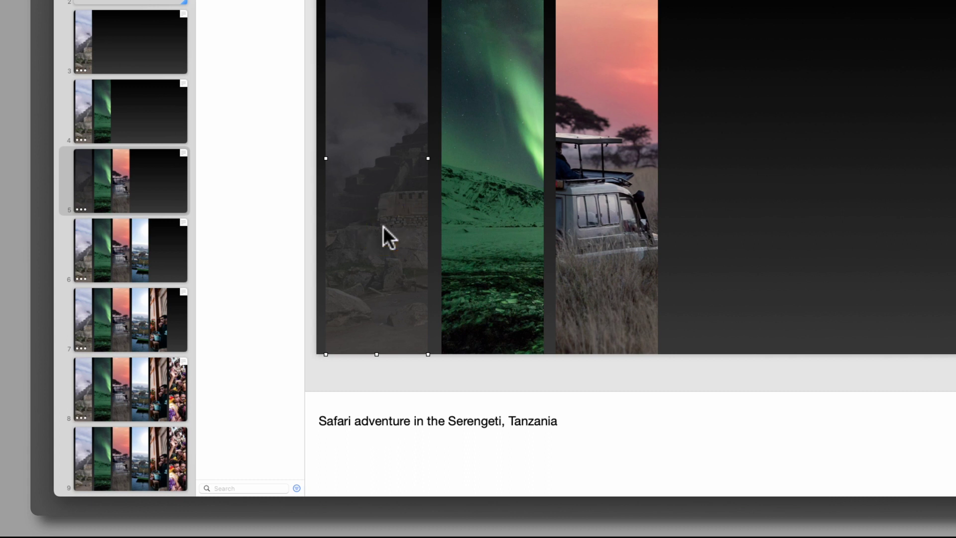
pyautogui.press('alt+super+c')
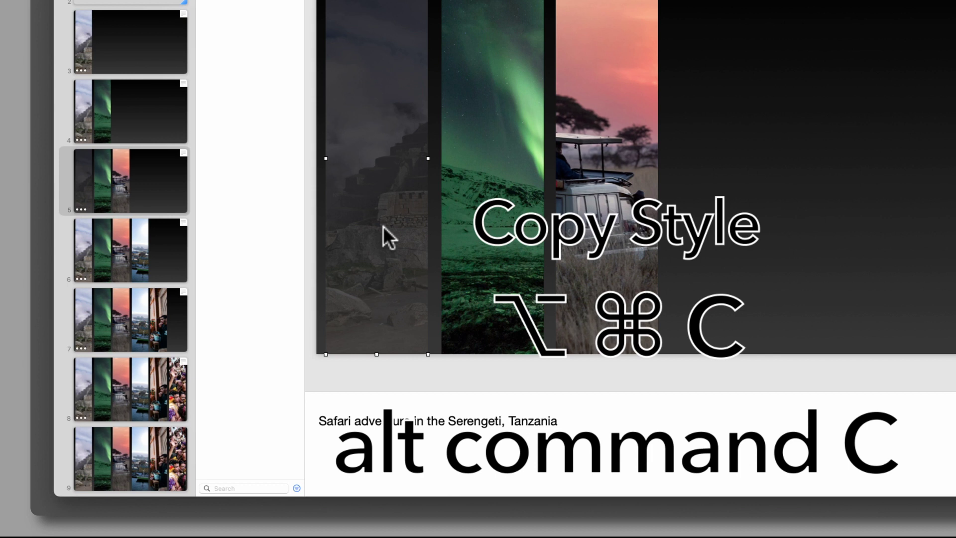
# - On the Norway fjords slide, paste the dimmed style onto the Machu Picchu and aurora photos
pyautogui.click(143, 264)
pyautogui.click(398, 258)
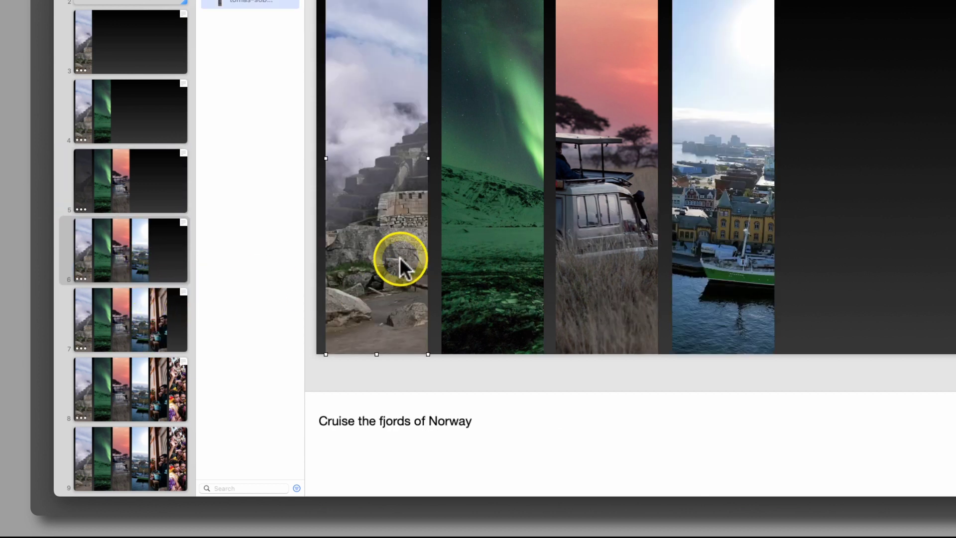
pyautogui.keyDown('super'); pyautogui.click(480, 242); pyautogui.keyUp('super')
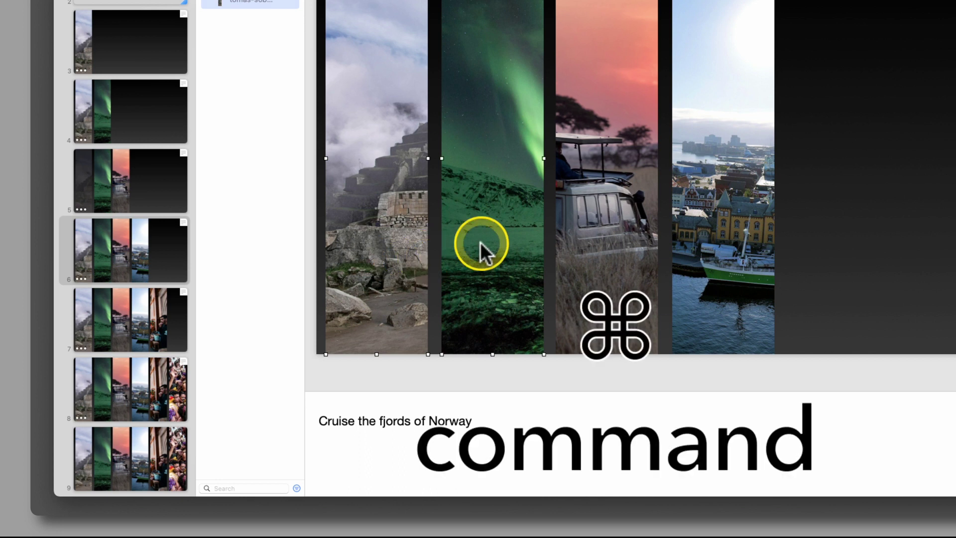
pyautogui.press('alt+super+v')
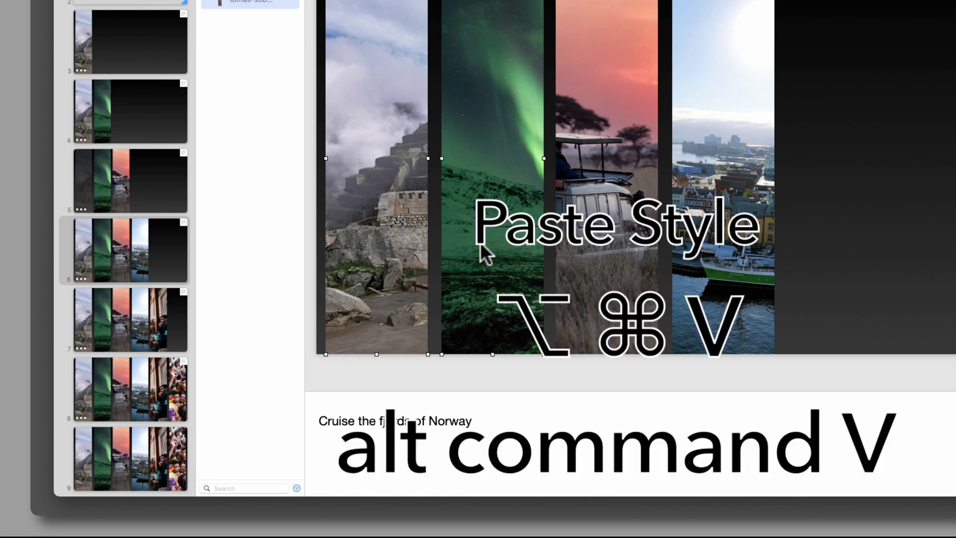
pyautogui.click(480, 242)
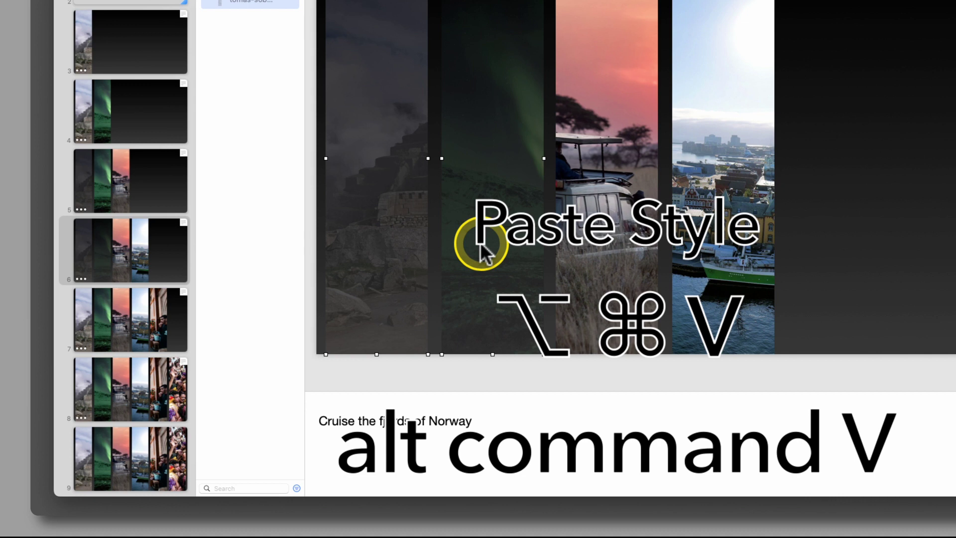
# - On the Marrakech slide, dim the Machu Picchu, aurora and safari photos with the copied style
pyautogui.click(187, 313)
pyautogui.click(377, 265)
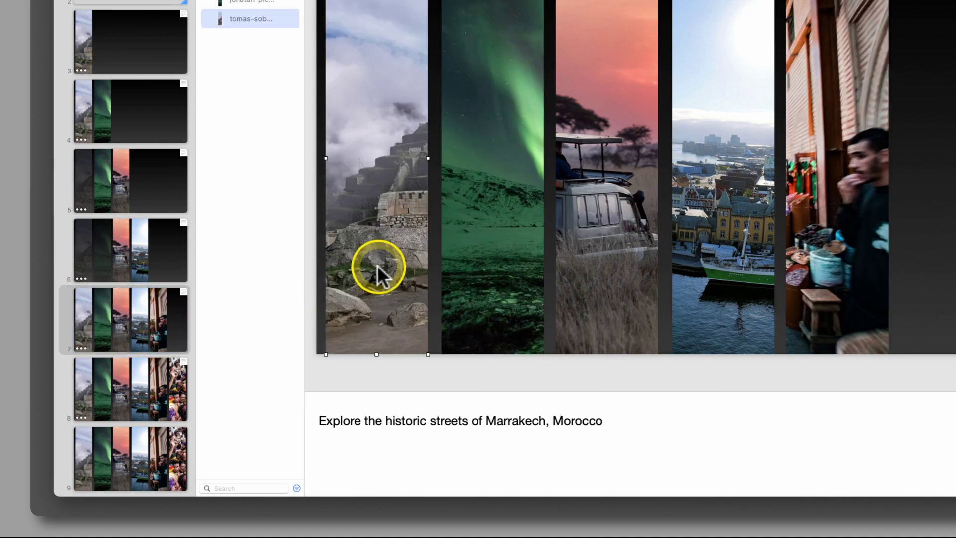
pyautogui.keyDown('super'); pyautogui.click(501, 243); pyautogui.keyUp('super')
pyautogui.keyDown('super'); pyautogui.click(609, 247); pyautogui.keyUp('super')
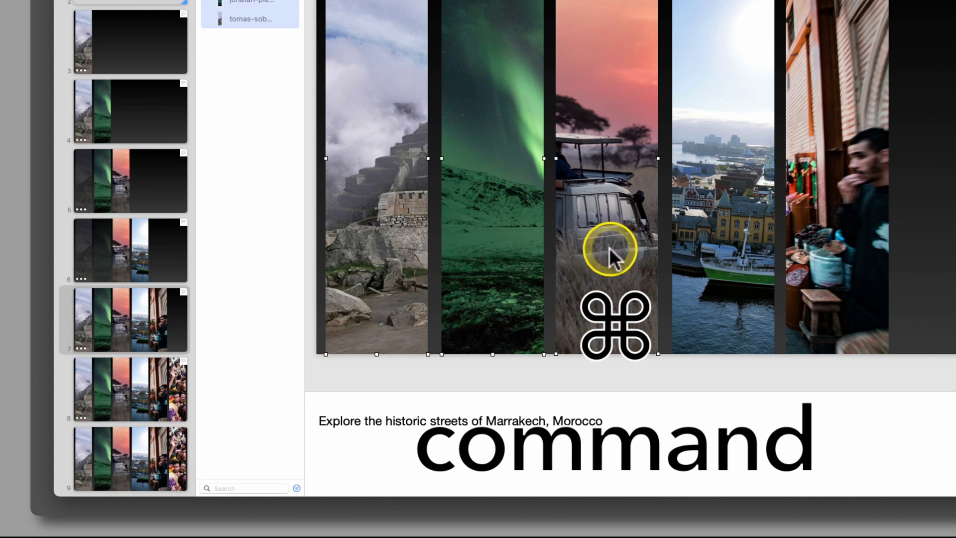
pyautogui.press('alt+super+v')
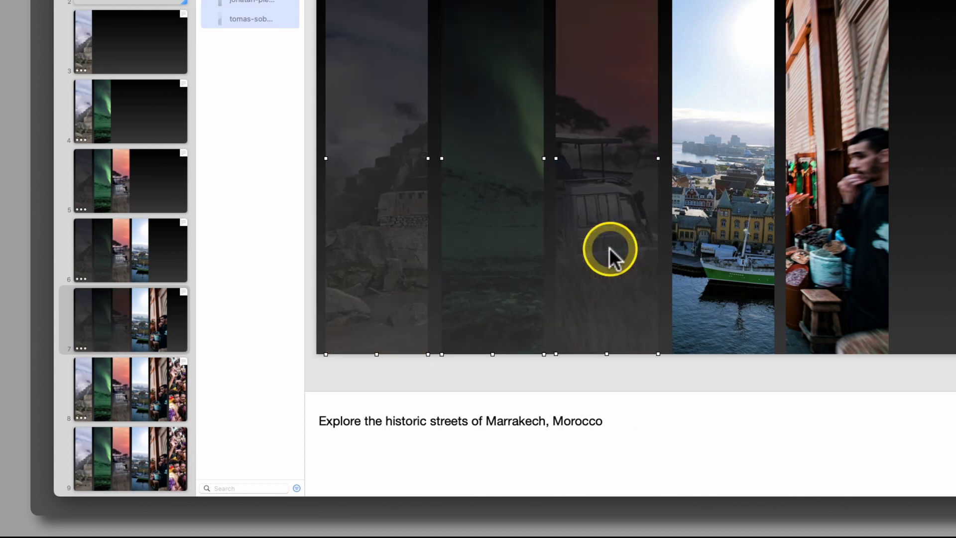
# - On the Rio Carnival slide, paste the dimmed style onto the four earlier photos
pyautogui.press('Down')
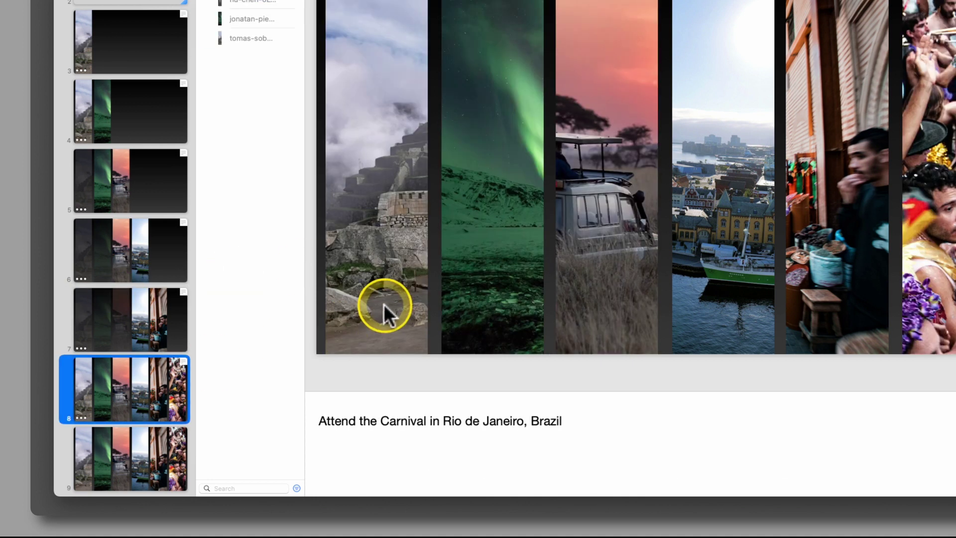
pyautogui.keyDown('super'); pyautogui.click(545, 301); pyautogui.keyUp('super')
pyautogui.keyDown('super'); pyautogui.click(607, 299); pyautogui.keyUp('super')
pyautogui.keyDown('super'); pyautogui.click(717, 288); pyautogui.keyUp('super')
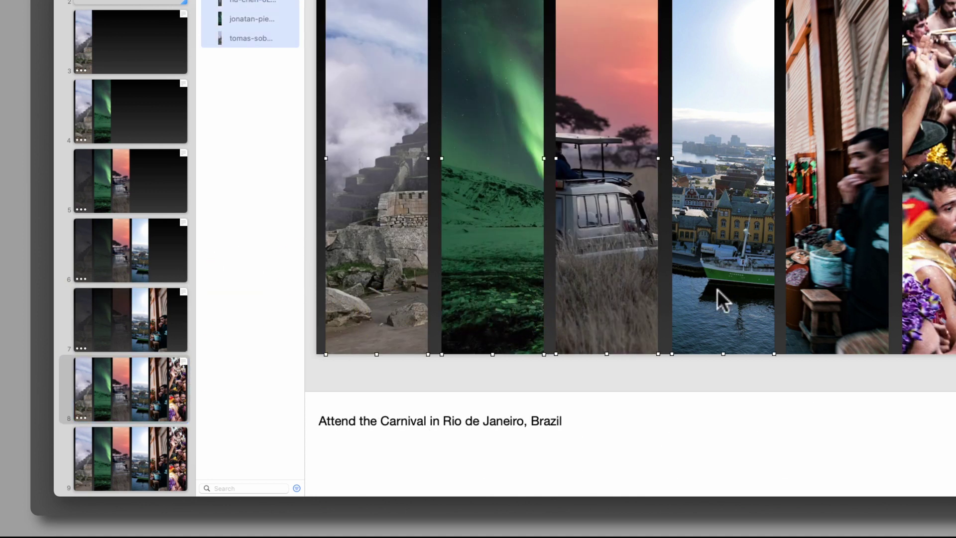
pyautogui.press('alt+super+v')
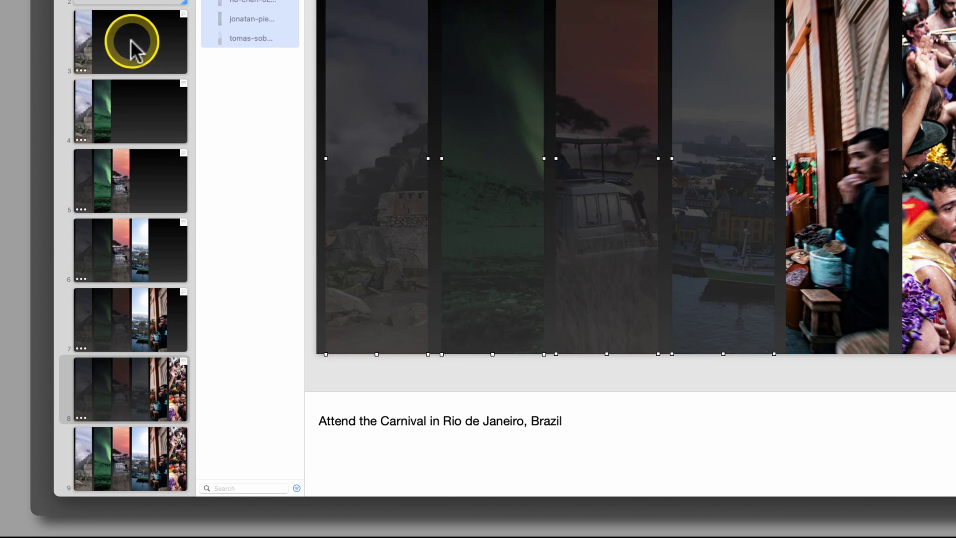
# - Review slides 3 through 8 in turn, from Machu Picchu to Rio Carnival
pyautogui.click(133, 49)
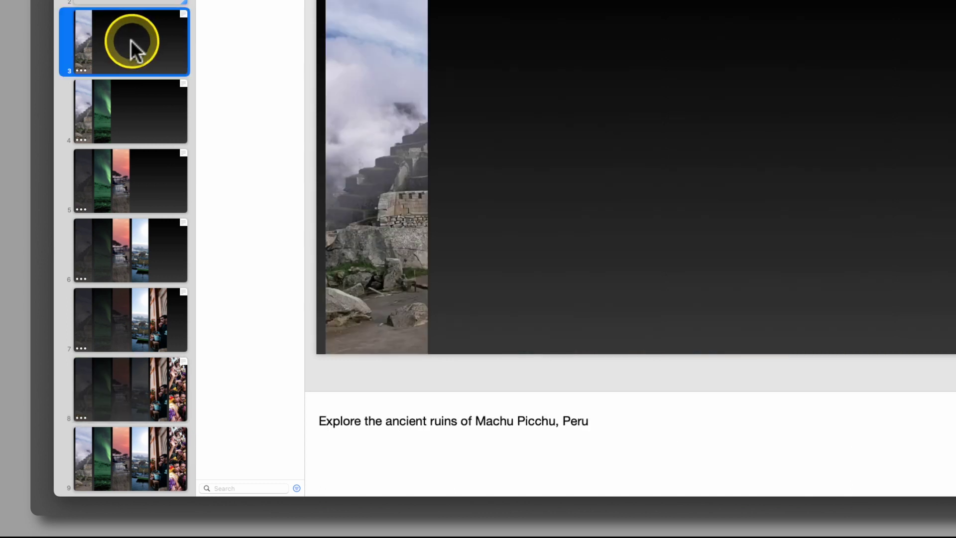
pyautogui.click(133, 110)
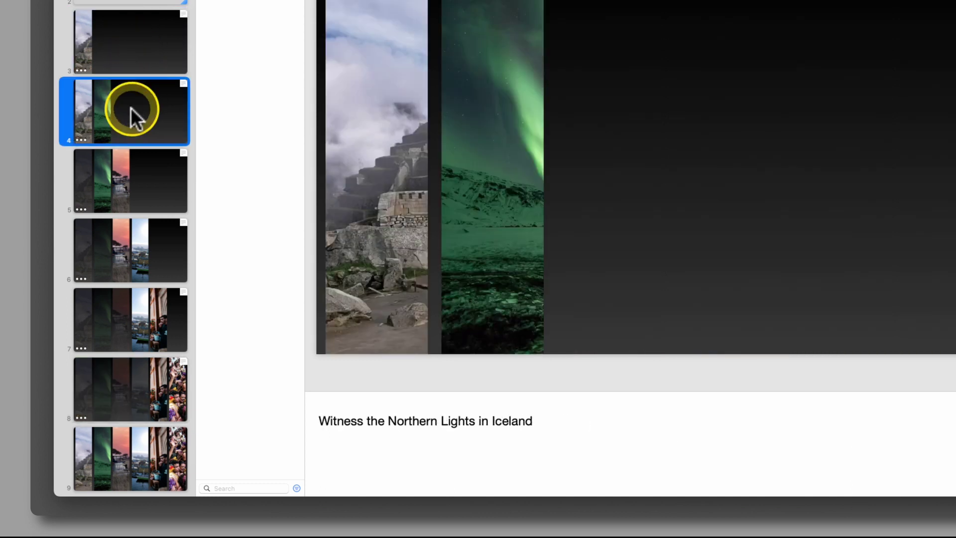
pyautogui.click(127, 175)
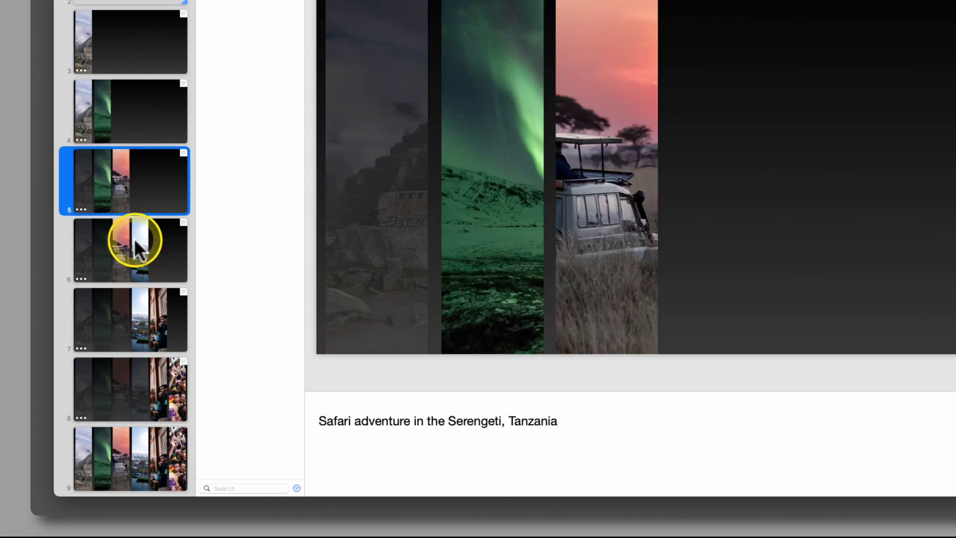
pyautogui.click(142, 257)
pyautogui.click(143, 311)
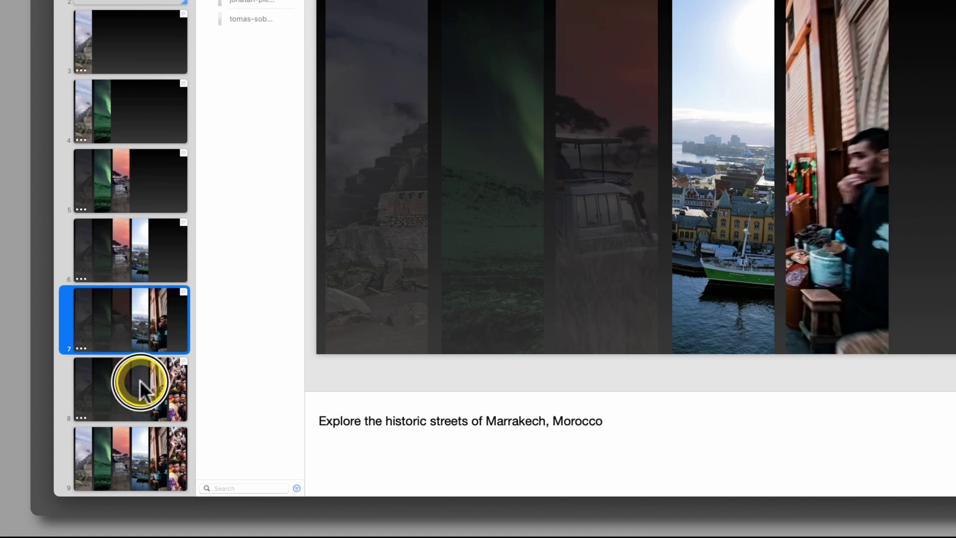
pyautogui.click(141, 381)
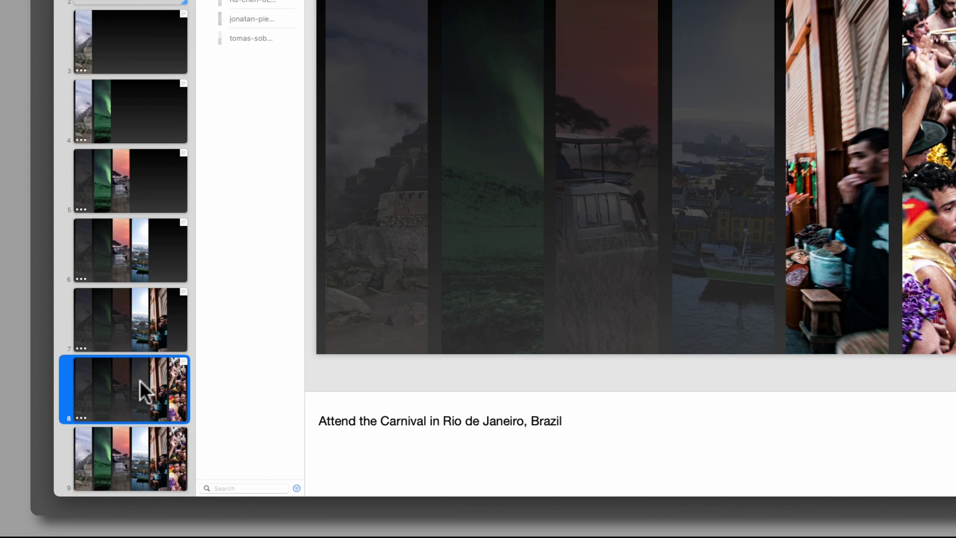
# - Apply a Dissolve transition shortened to 0.7 s on the Rio Carnival slide and preview it
pyautogui.click(139, 391)
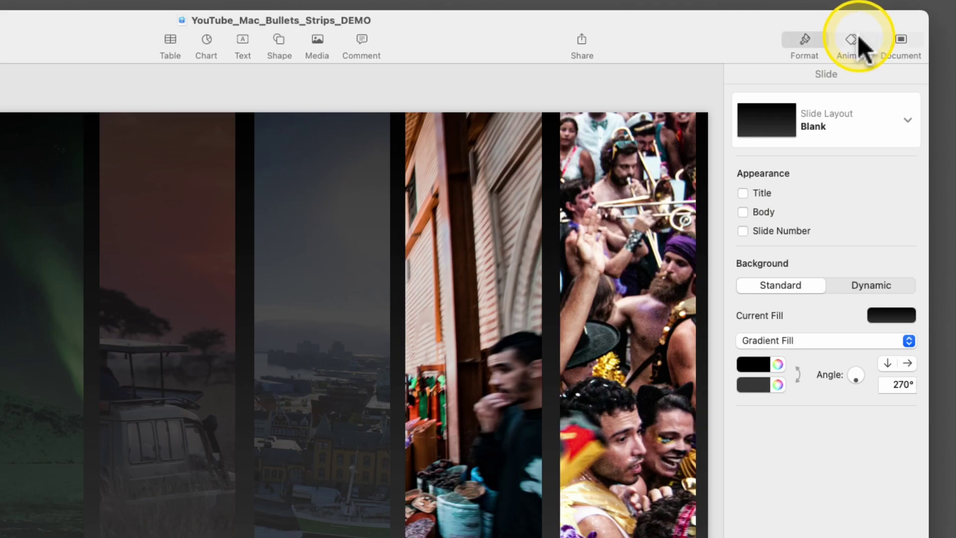
pyautogui.click(845, 58)
pyautogui.click(817, 129)
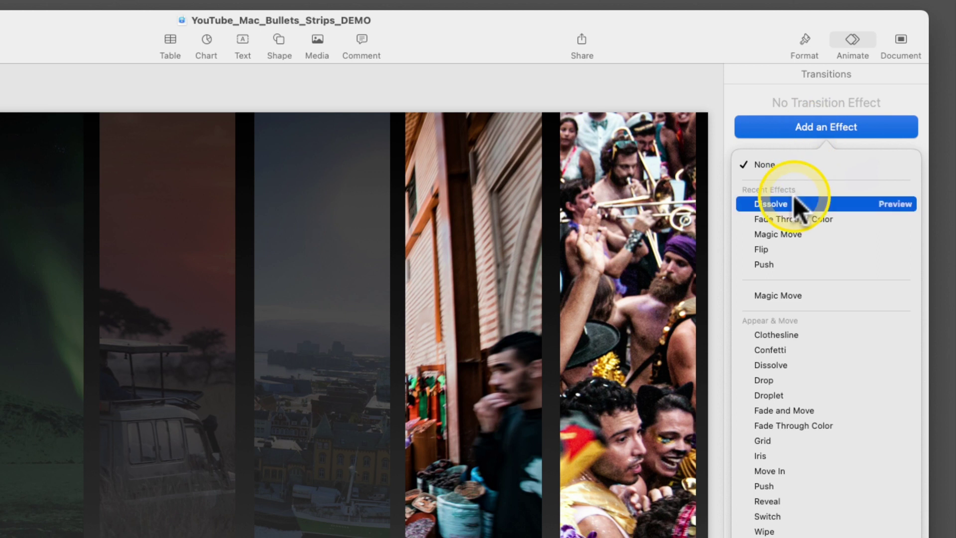
pyautogui.click(793, 202)
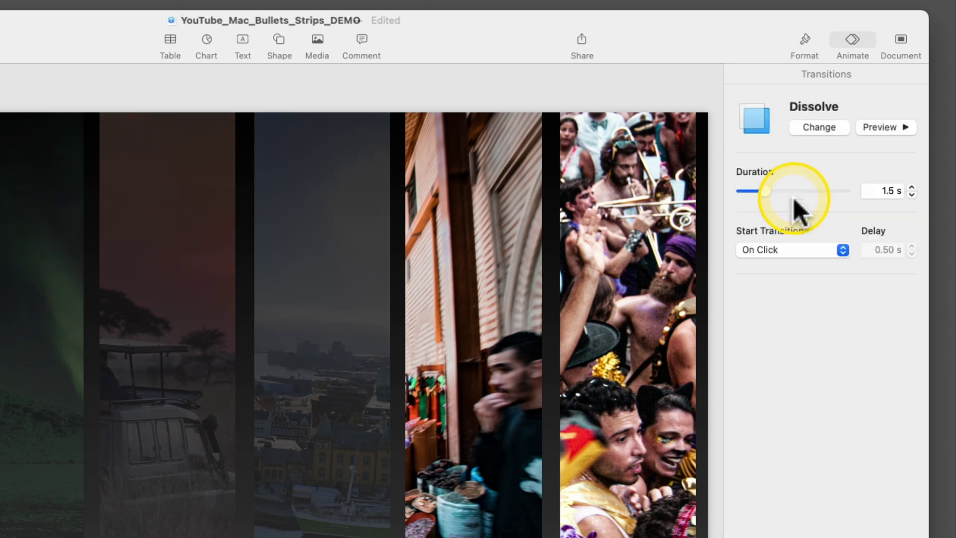
pyautogui.click(912, 195)
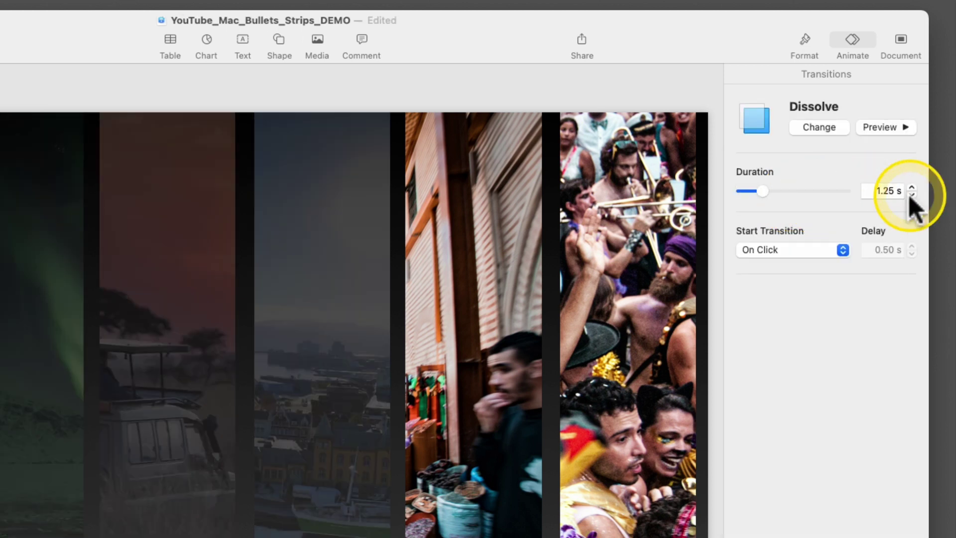
pyautogui.click(912, 195)
pyautogui.click(911, 195)
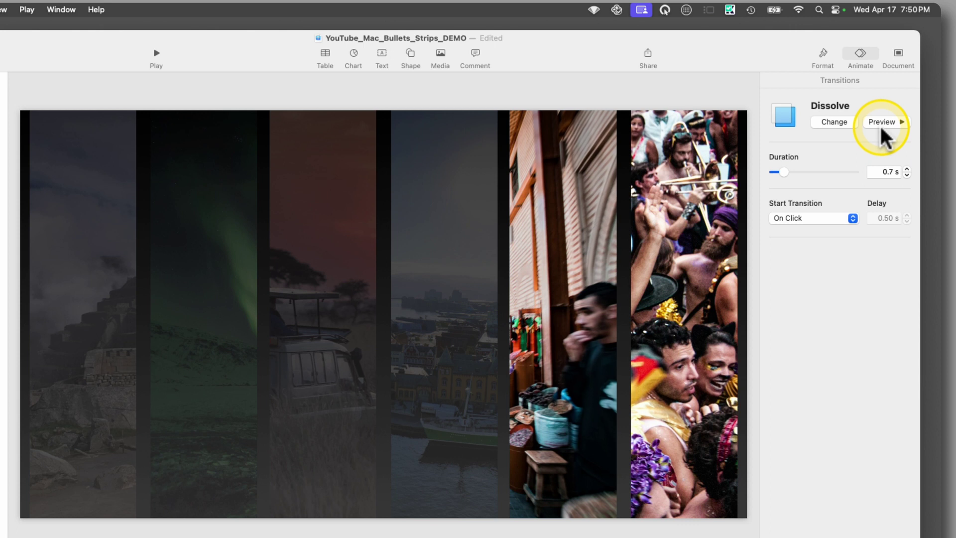
pyautogui.click(883, 127)
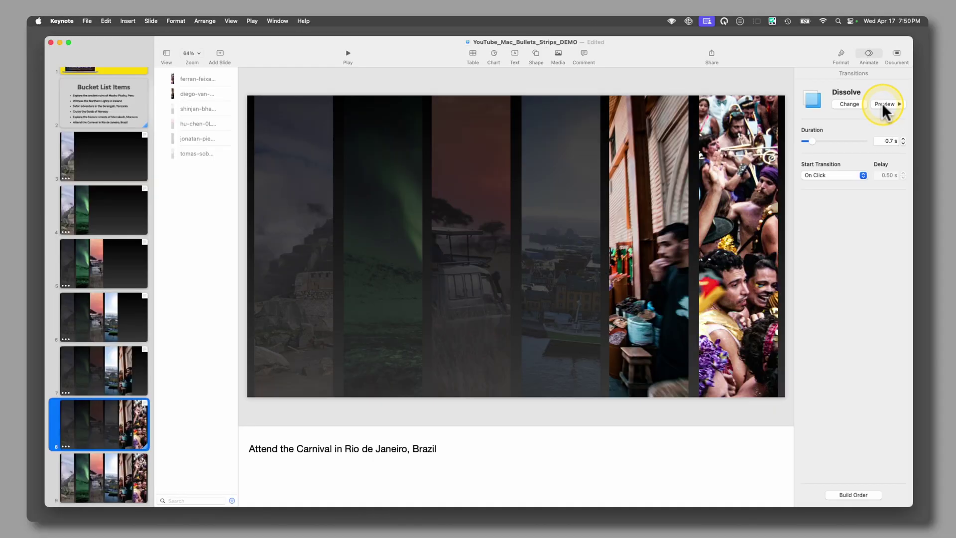
# - Select slide 2, Bucket List Items, in the slide navigator
pyautogui.click(110, 109)
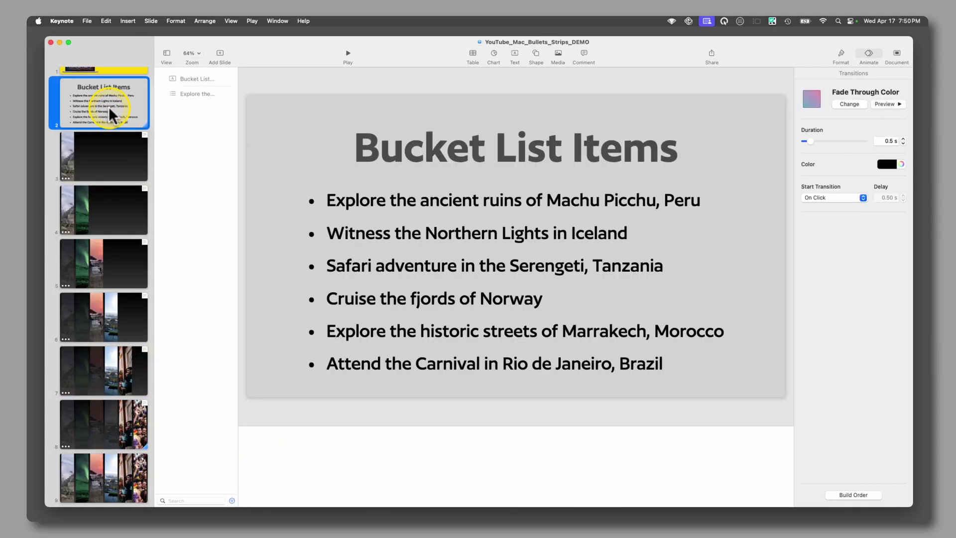